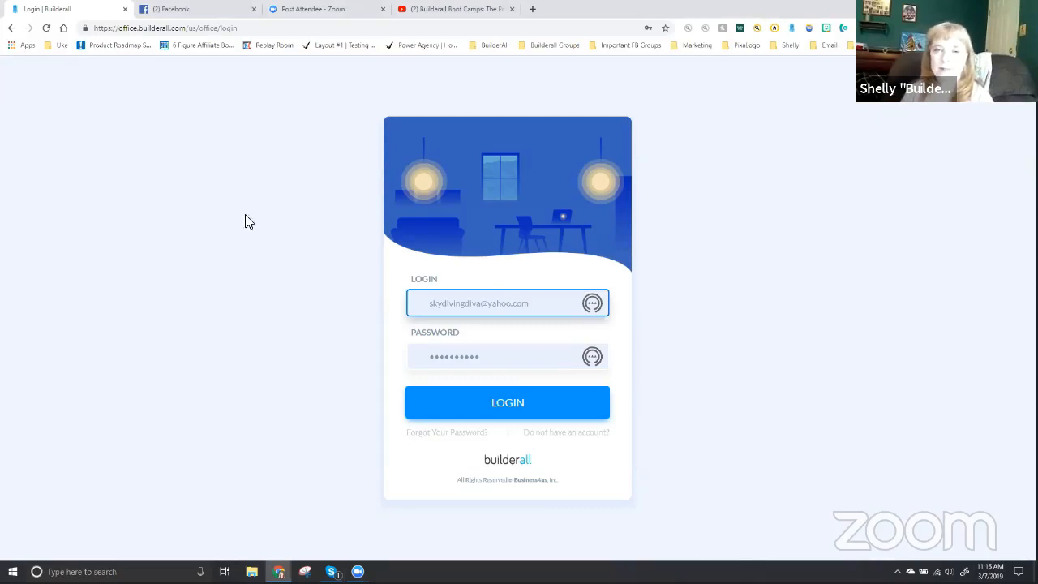
# Reload the login page and sign in with a saved account, filling in its login and password
pyautogui.click(47, 28)
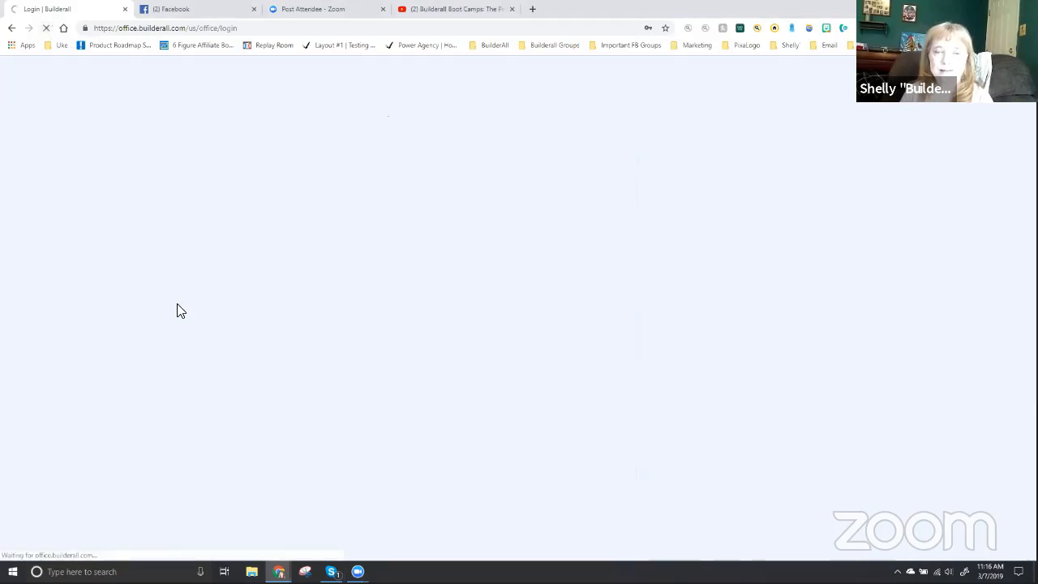
pyautogui.click(524, 306)
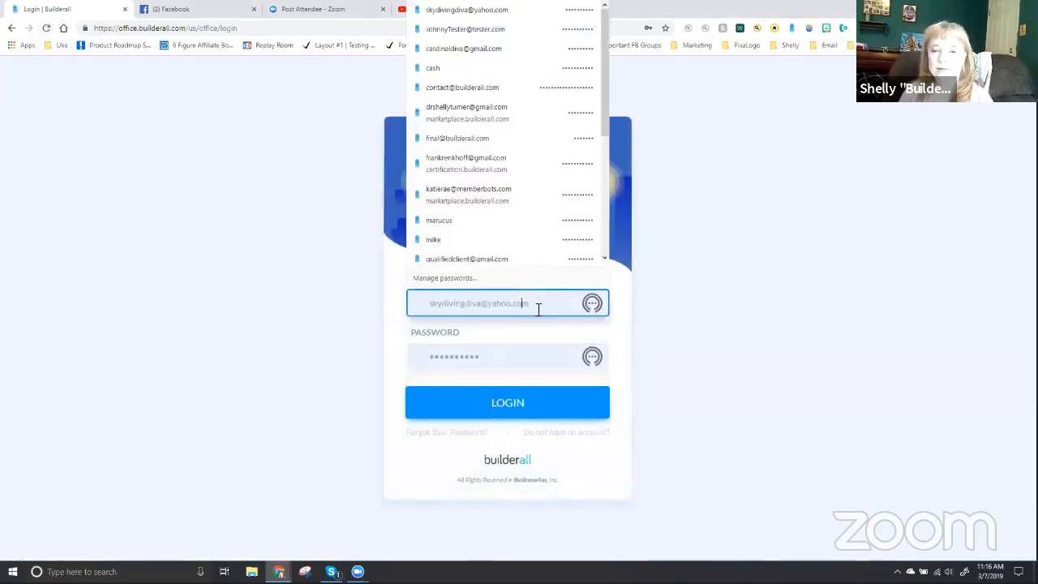
pyautogui.tripleClick(527, 308)
pyautogui.write('s')
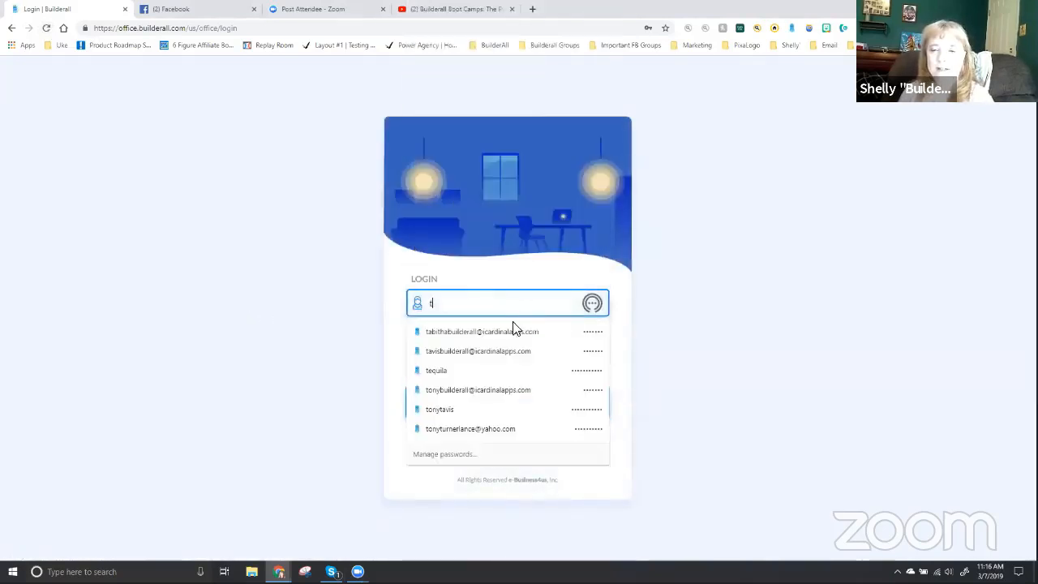
pyautogui.click(507, 336)
pyautogui.click(504, 410)
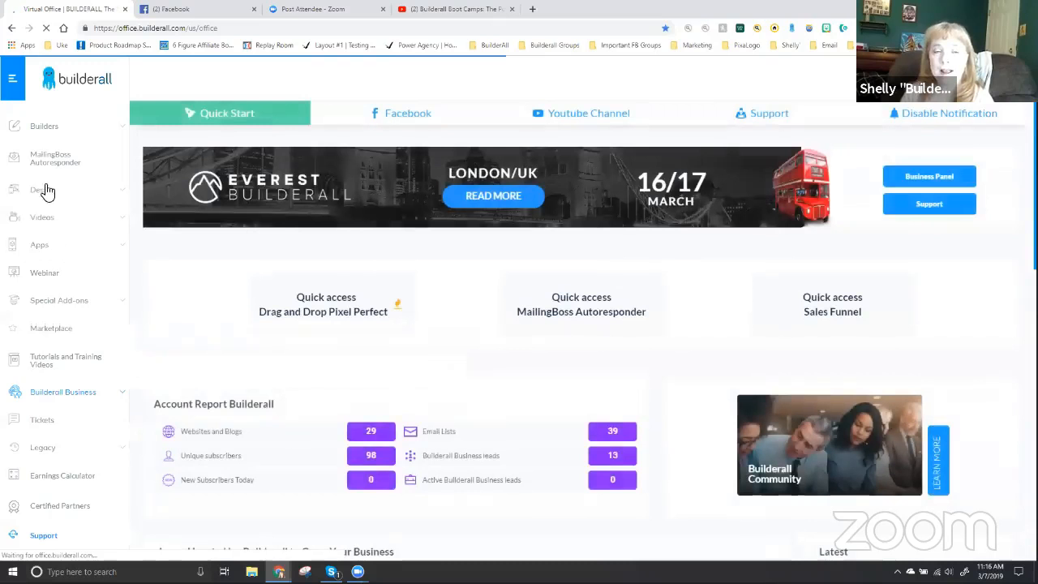
# Search the Drag and Drop Pixel Perfect sites for "play" and open the playground site in the editor
pyautogui.click(48, 128)
pyautogui.click(53, 159)
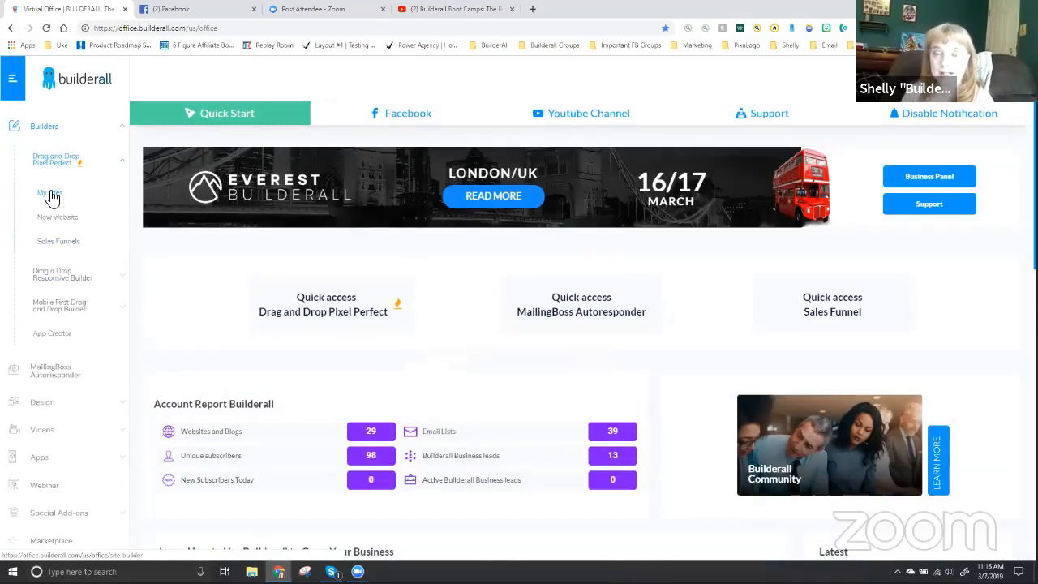
pyautogui.click(51, 195)
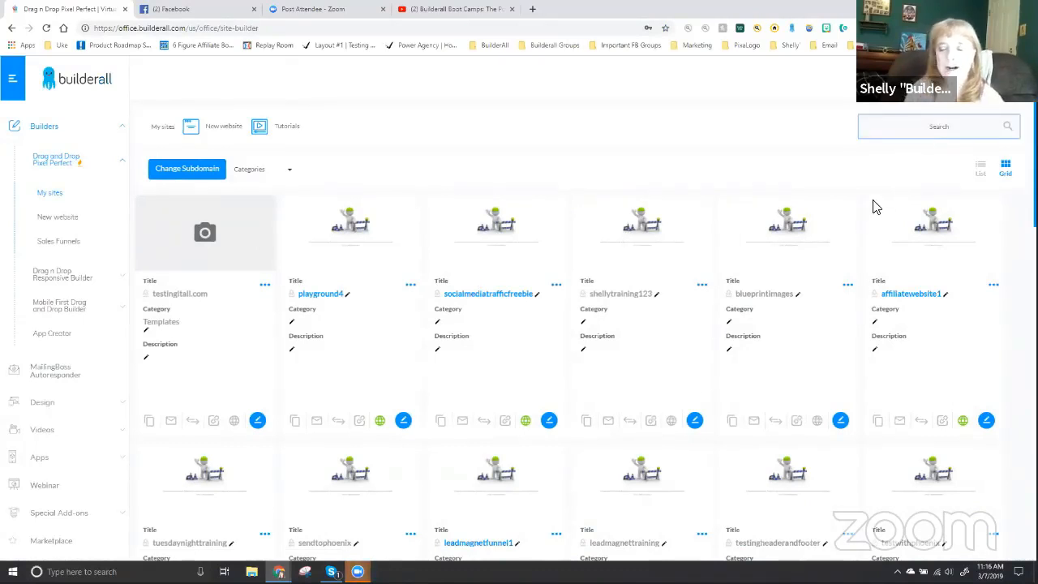
pyautogui.write('play')
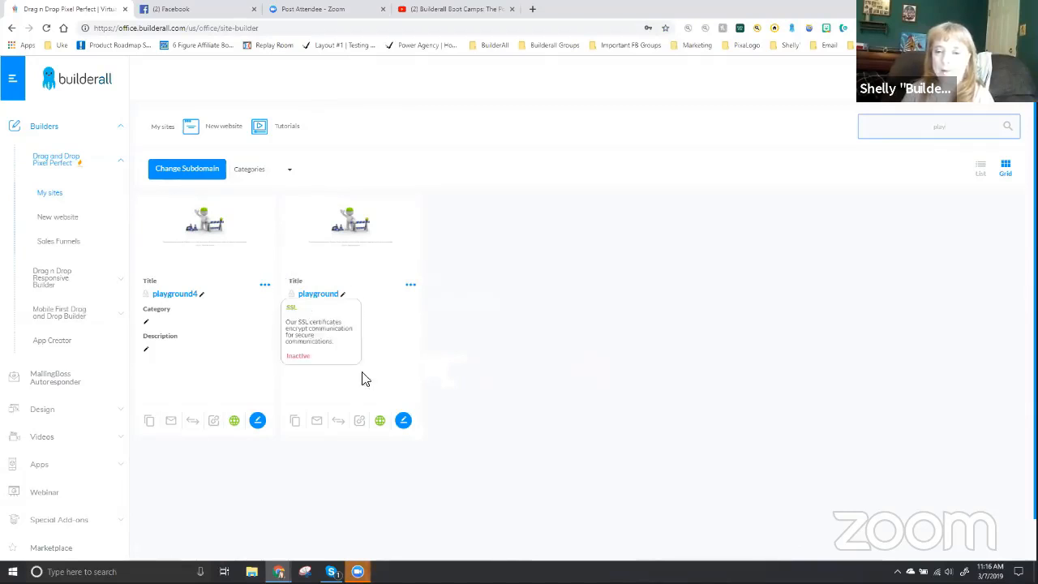
pyautogui.click(408, 426)
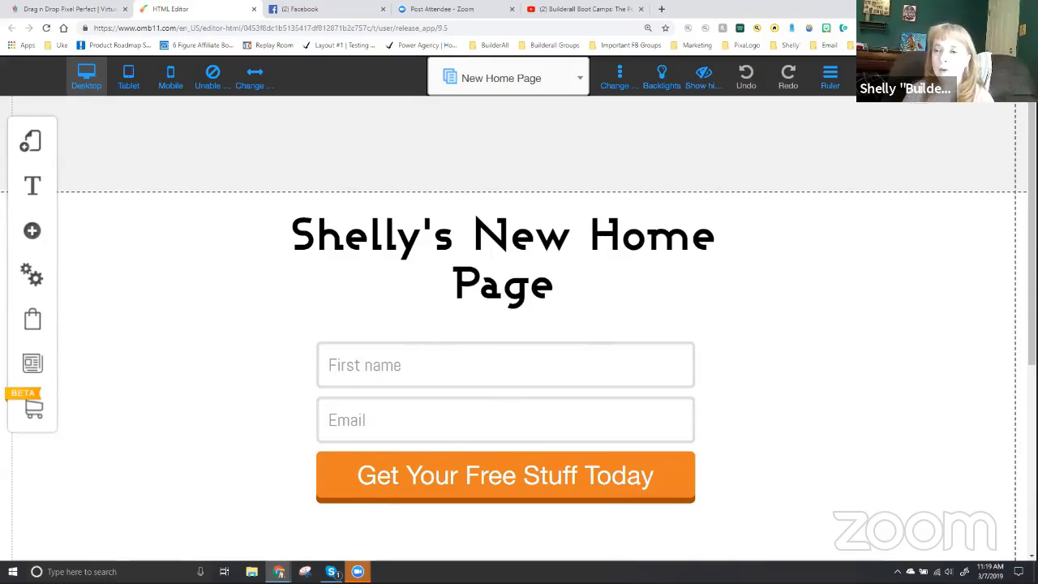
# Preview the home page, and browse the mockups in the virtual office's Design Studio
pyautogui.click(915, 78)
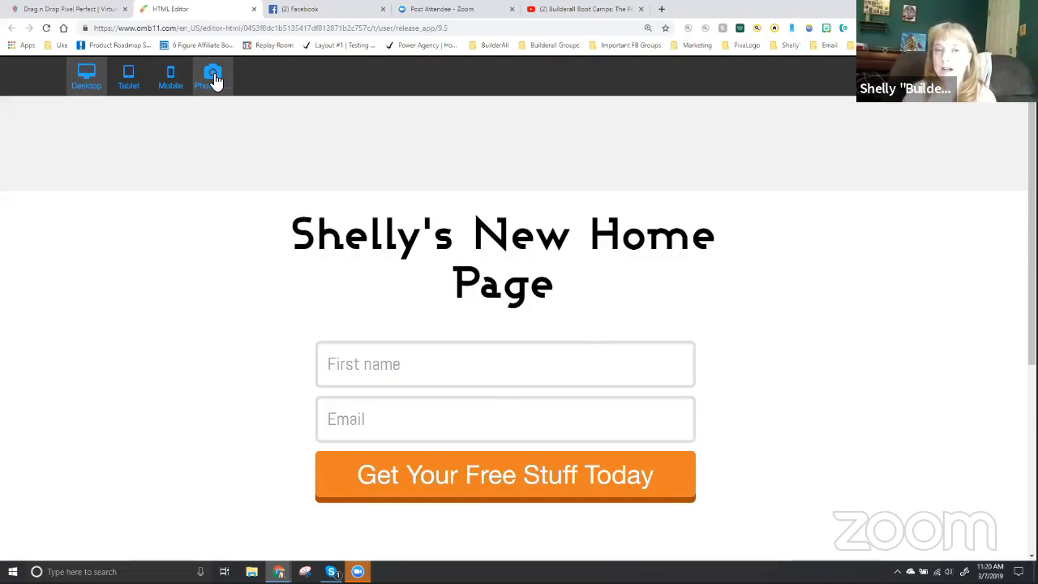
pyautogui.click(62, 8)
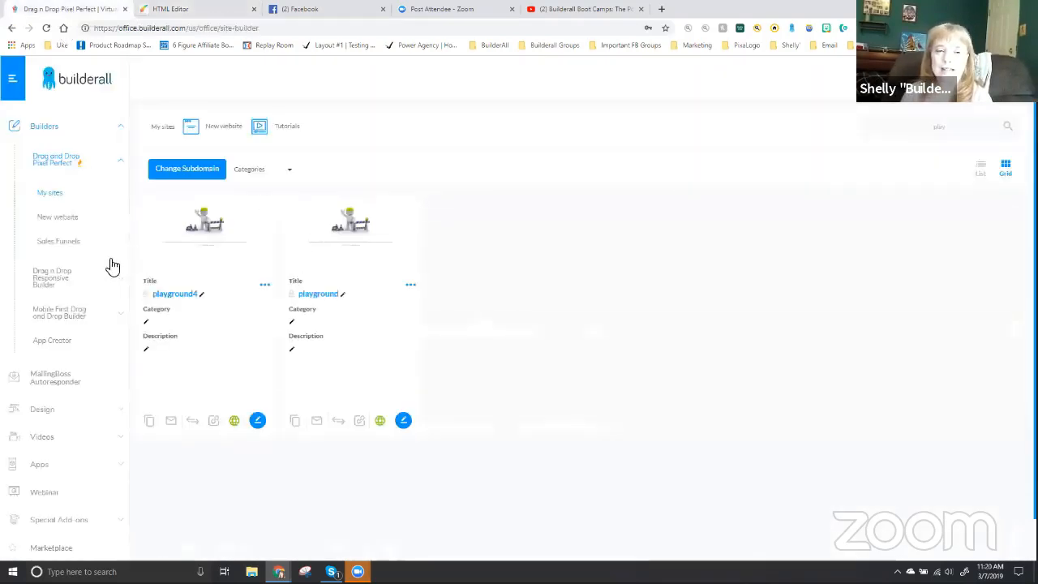
pyautogui.scroll(-3, 51, 433)
pyautogui.click(42, 305)
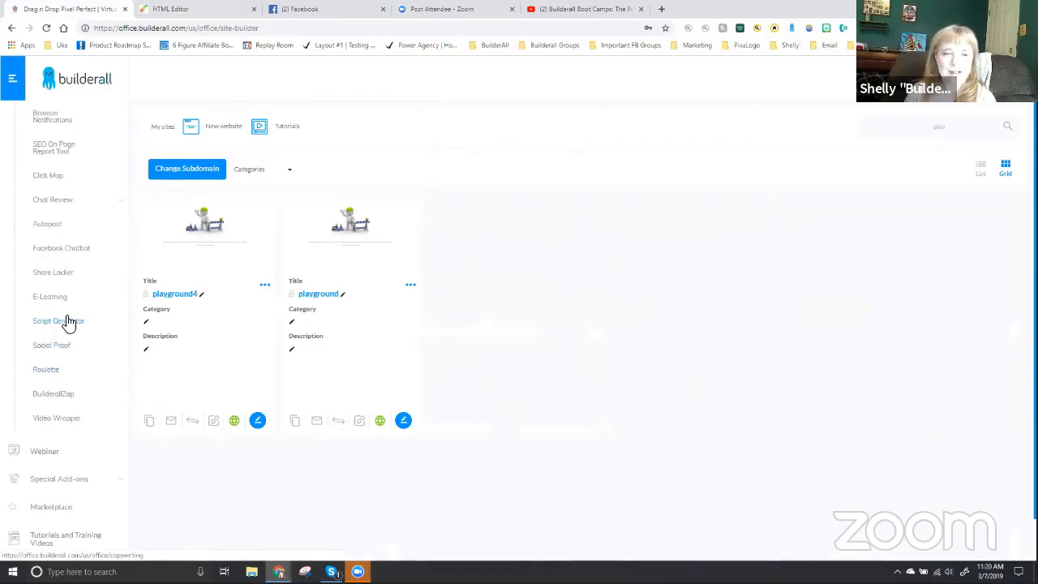
pyautogui.scroll(2, 62, 300)
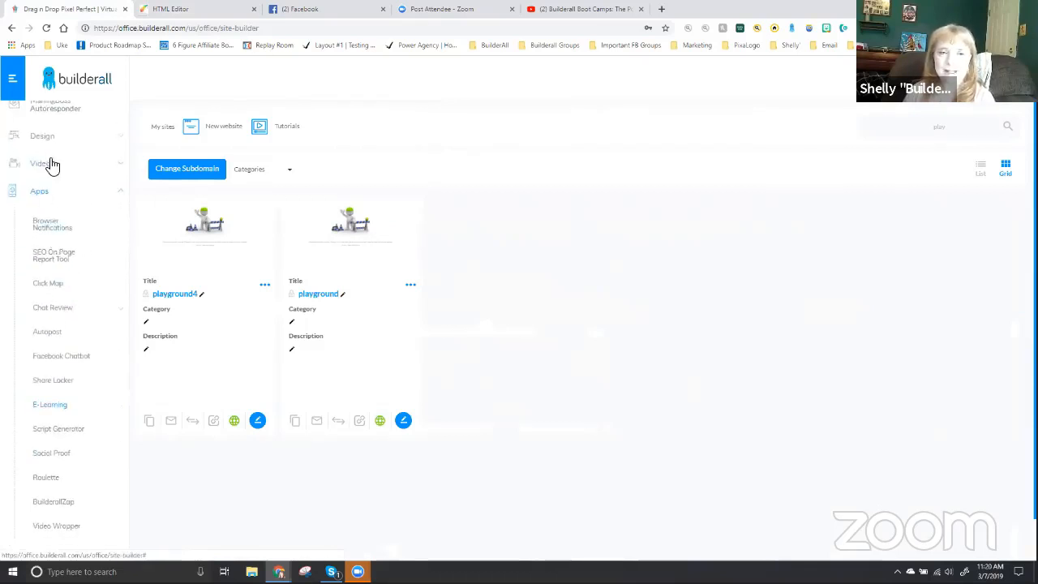
pyautogui.click(49, 136)
pyautogui.click(59, 185)
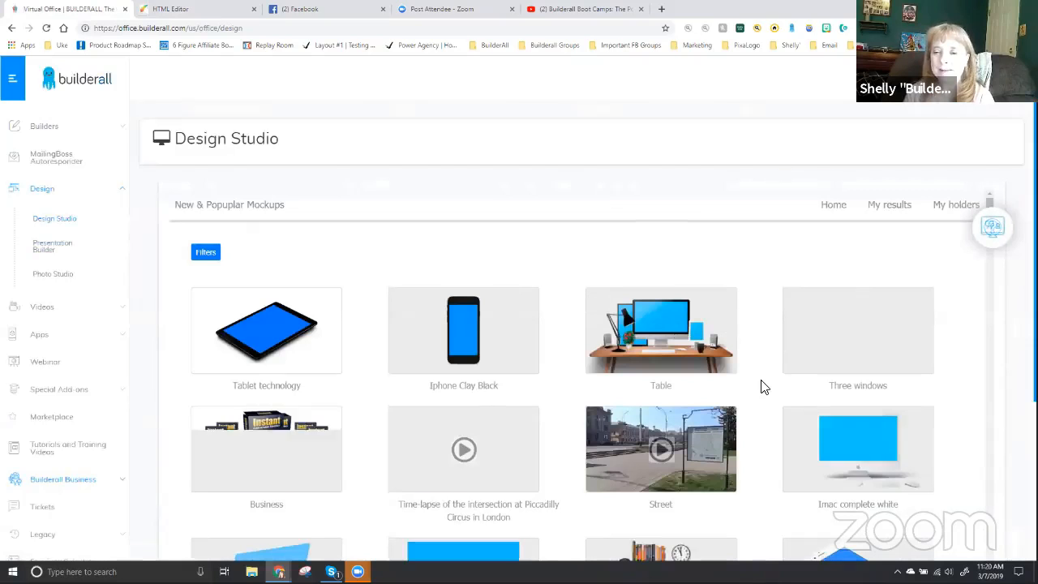
pyautogui.scroll(-2, 763, 381)
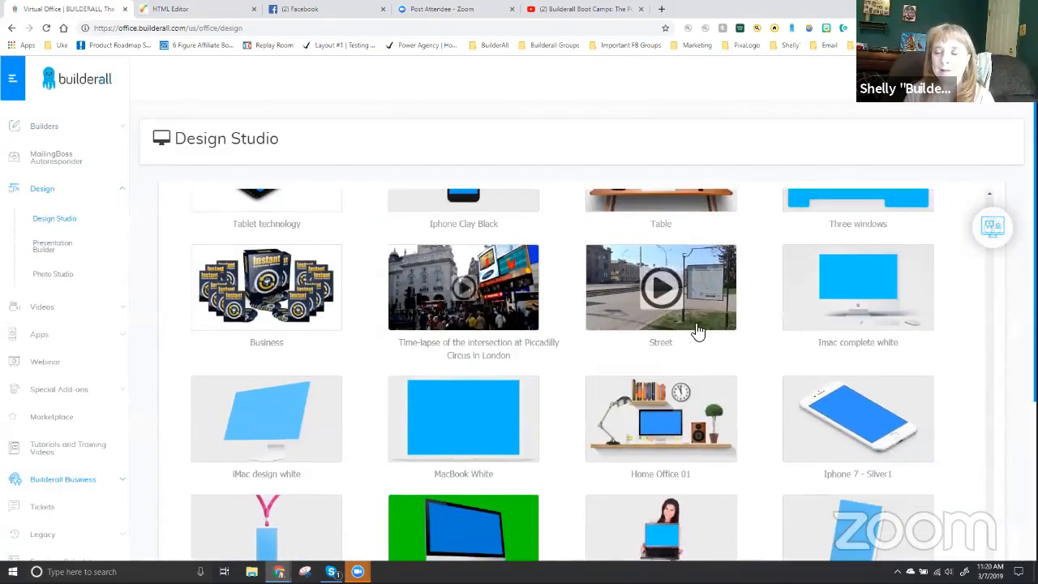
pyautogui.scroll(1, 699, 332)
pyautogui.scroll(-2, 686, 424)
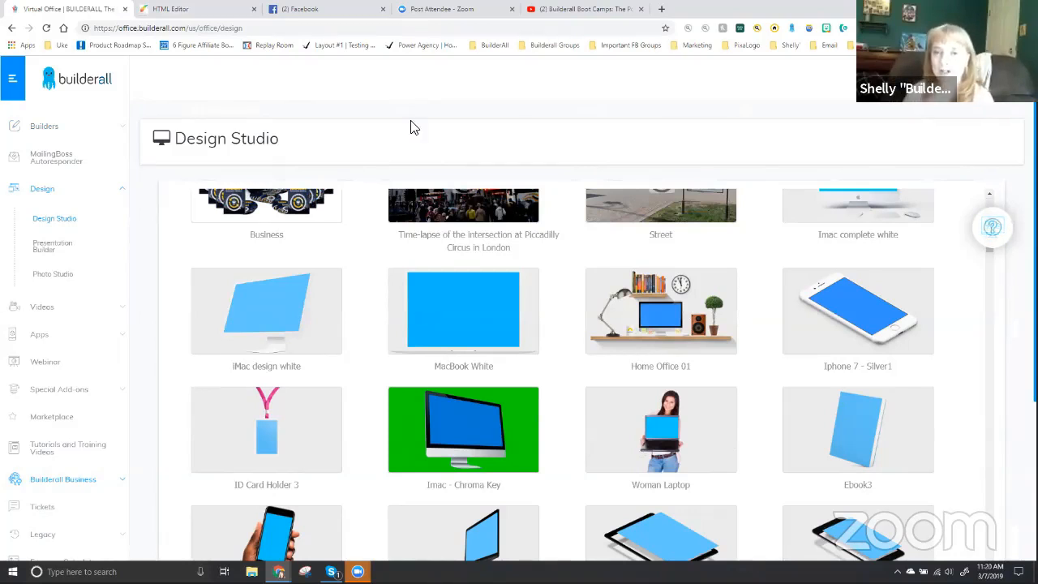
# Leave the home page preview in the HTML Editor and set the browser zoom to 110%
pyautogui.click(177, 8)
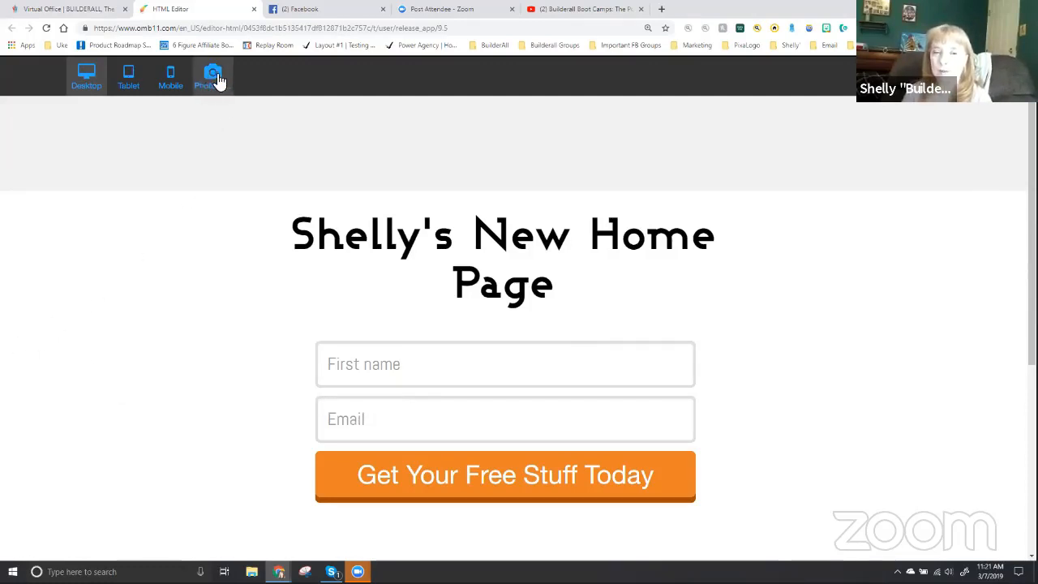
pyautogui.click(1001, 77)
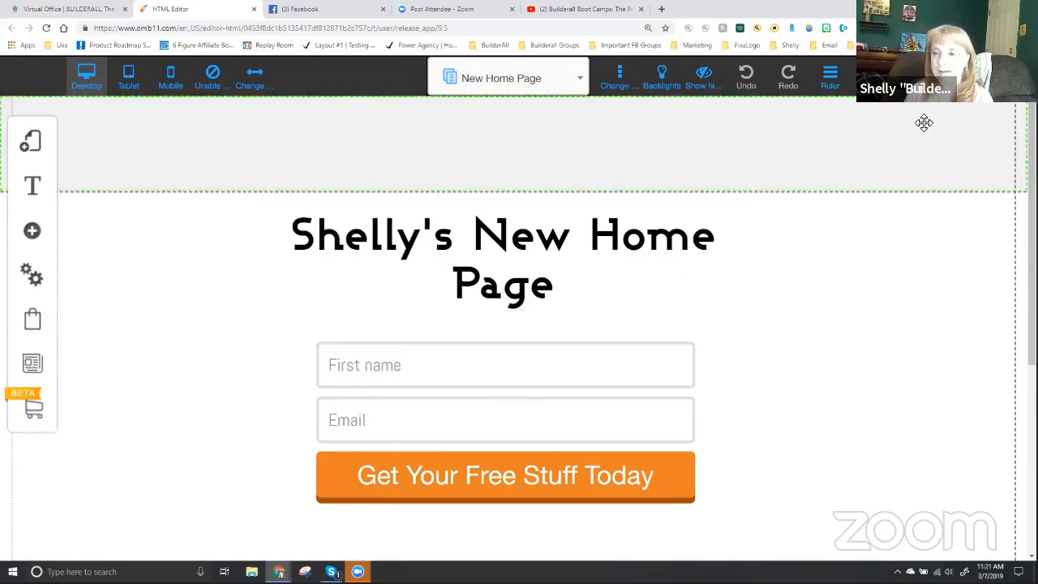
pyautogui.click(1028, 28)
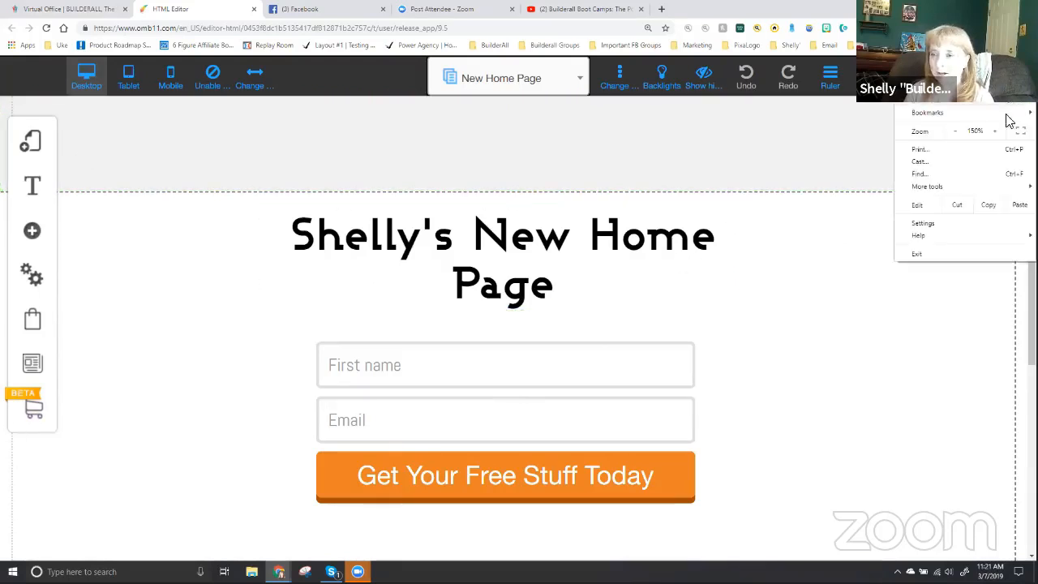
pyautogui.click(955, 131)
pyautogui.click(956, 131)
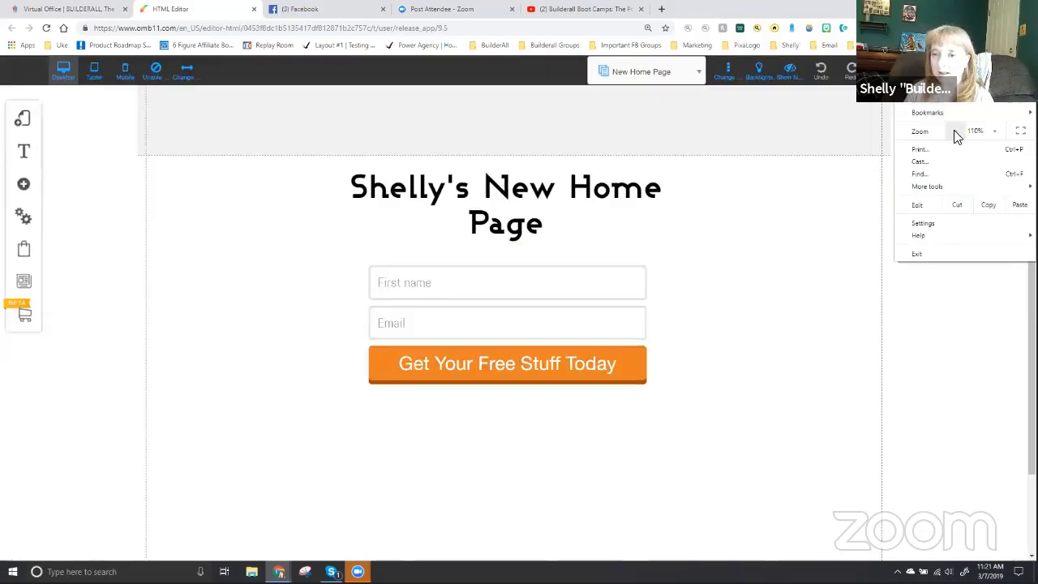
pyautogui.click(927, 313)
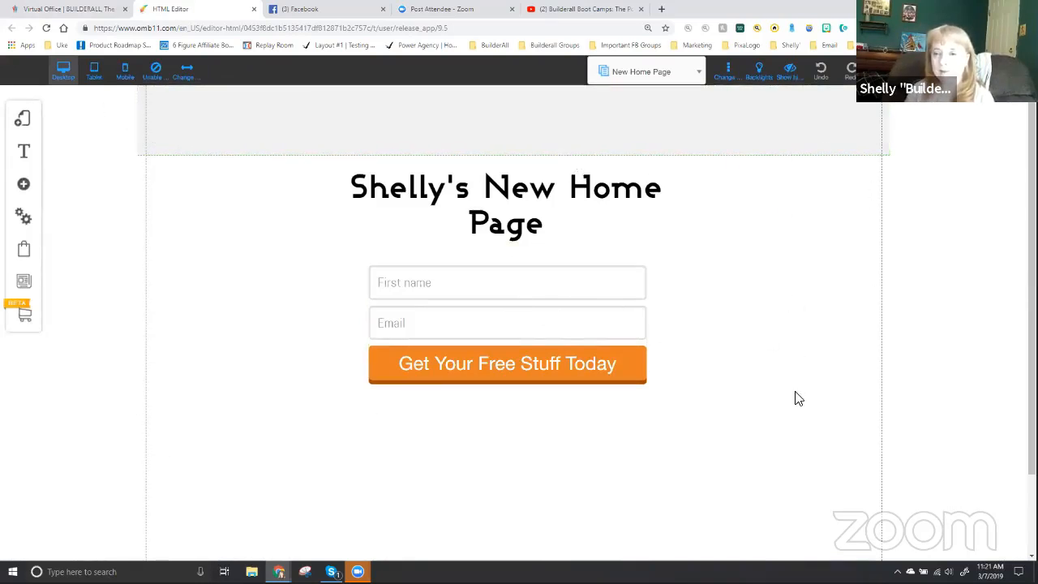
# Examine the home page's layout from the header area down to the footer area
pyautogui.scroll(-1, 795, 398)
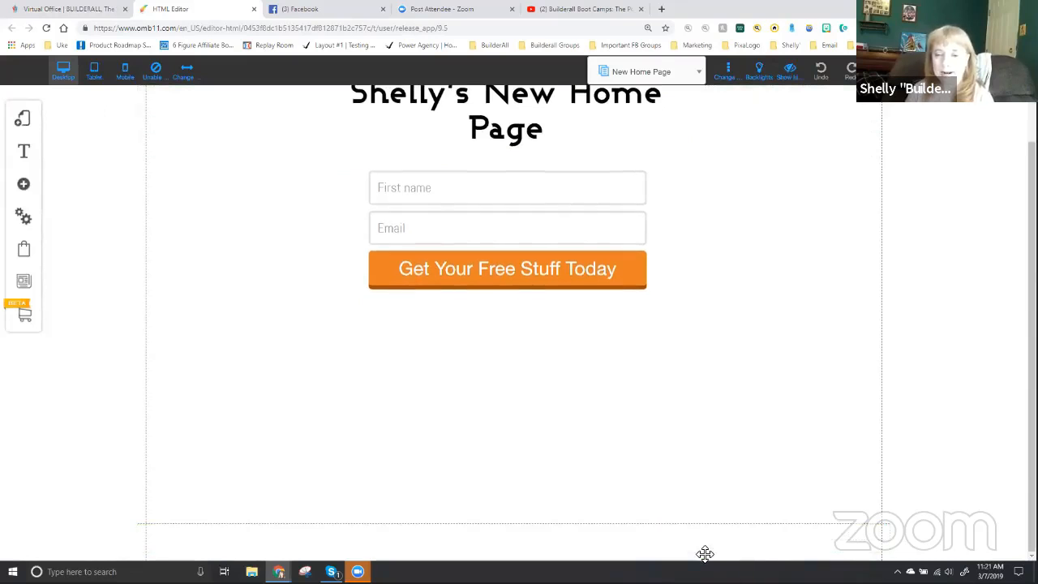
pyautogui.scroll(1, 811, 324)
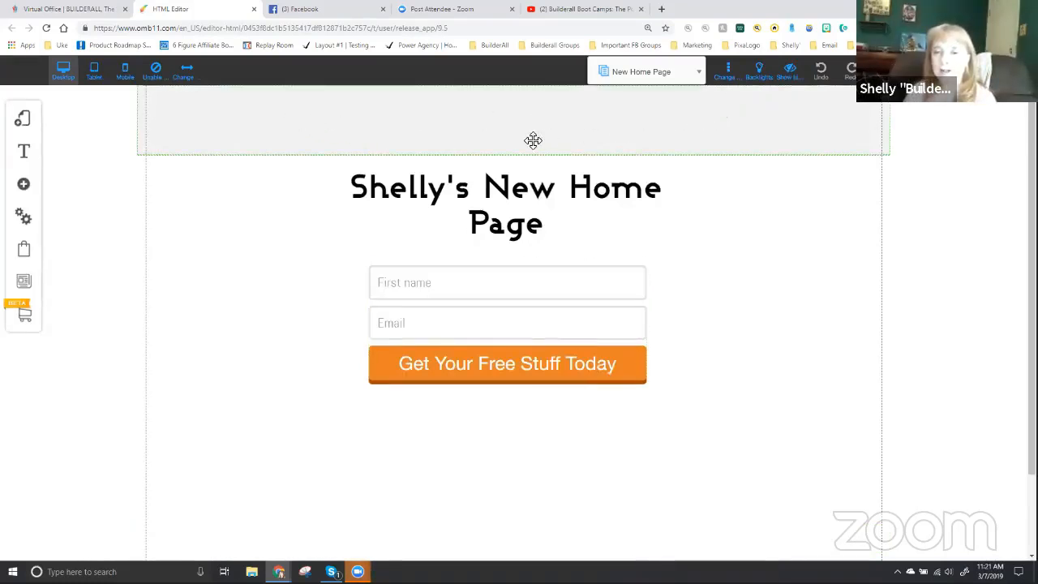
pyautogui.scroll(-1, 694, 416)
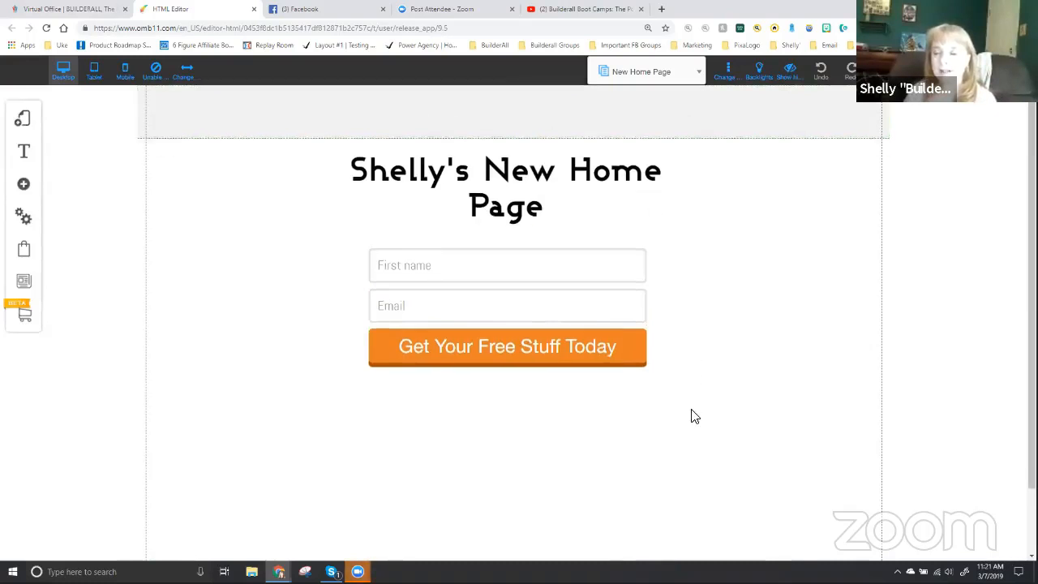
pyautogui.scroll(-1, 693, 416)
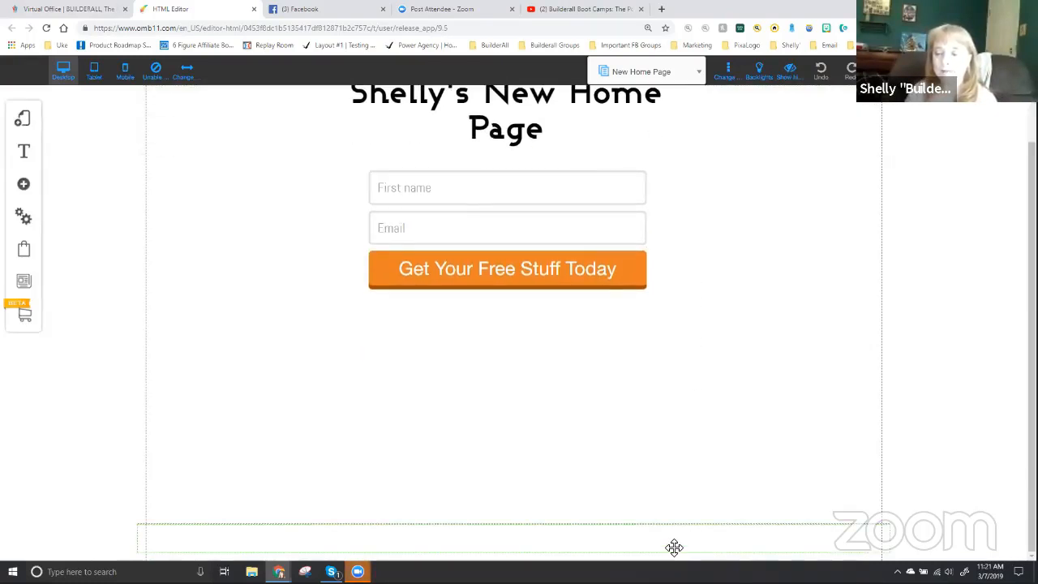
pyautogui.scroll(1, 157, 431)
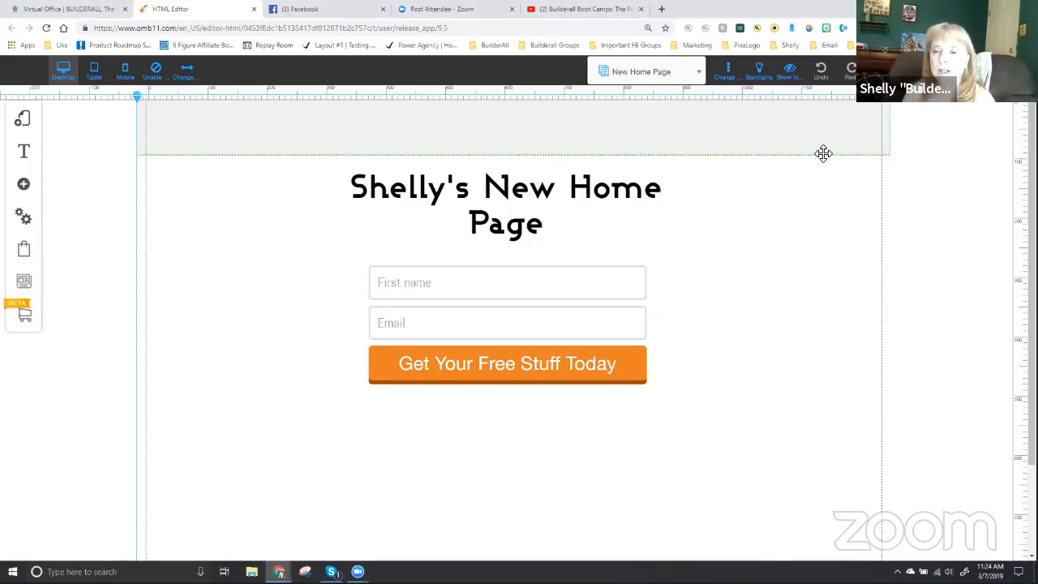
# Place four horizontal ruler guides across the sign-up form, between its upper edge and the orange button
pyautogui.moveTo(1018, 105); pyautogui.dragTo(1015, 365)
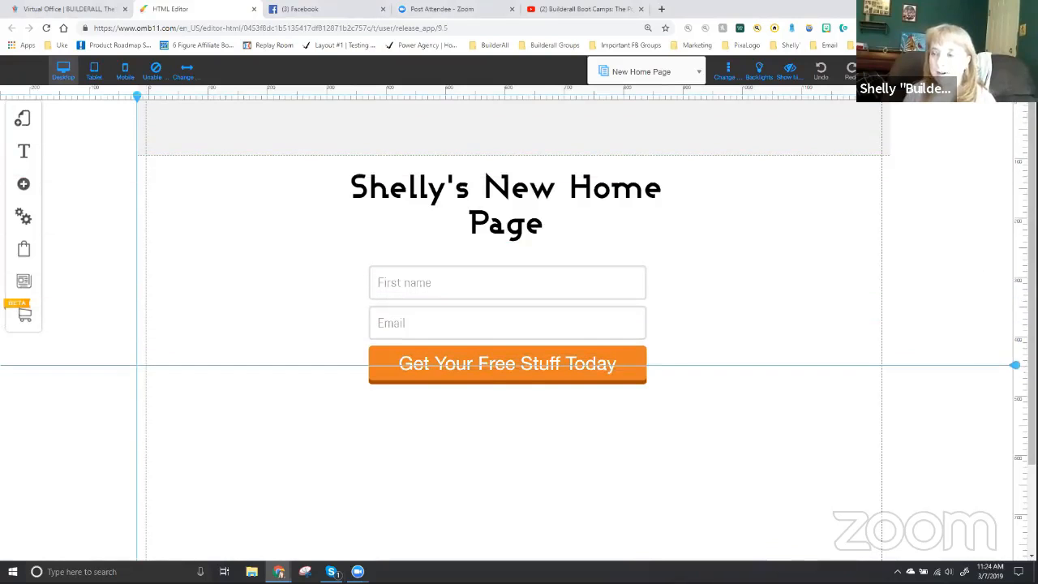
pyautogui.moveTo(1018, 104); pyautogui.dragTo(1015, 335)
pyautogui.moveTo(1016, 105); pyautogui.dragTo(1015, 310)
pyautogui.moveTo(1016, 105); pyautogui.dragTo(1015, 268)
# Move the vertical guide from the page margin to just before the title, and add six more vertical guides across the page
pyautogui.moveTo(137, 96); pyautogui.dragTo(313, 96)
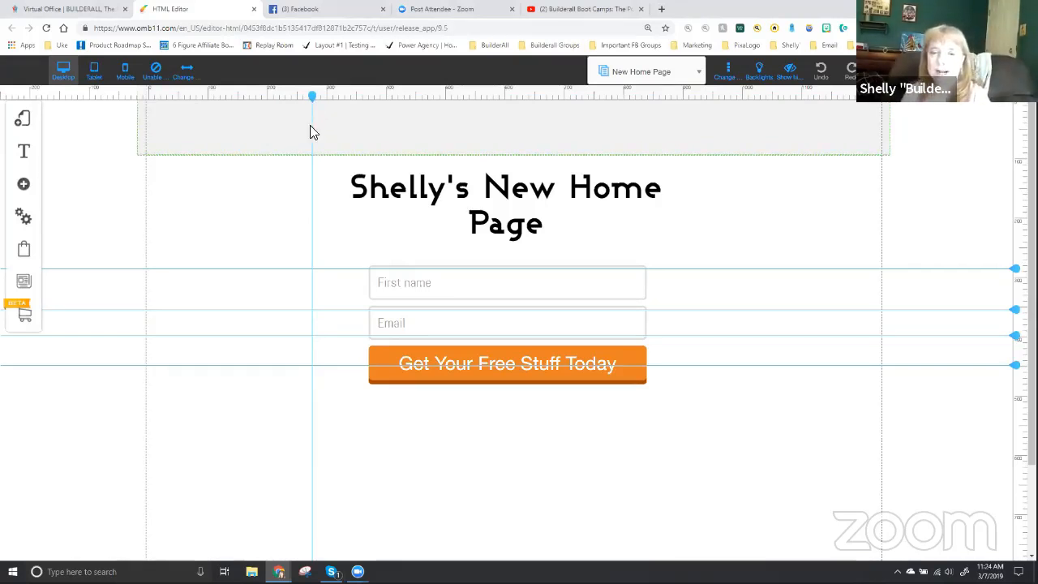
pyautogui.click(369, 97)
pyautogui.click(422, 98)
pyautogui.click(488, 98)
pyautogui.click(541, 97)
pyautogui.click(233, 97)
pyautogui.click(161, 95)
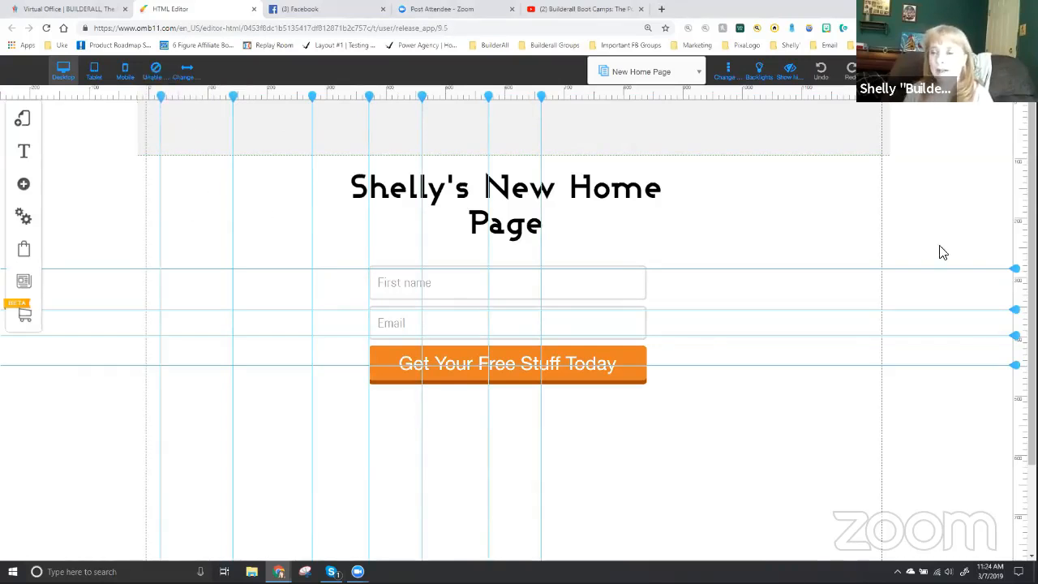
# Add four horizontal guides above and below the form, then shift the last vertical guide beyond the form and the title's upper guide below it
pyautogui.click(1016, 217)
pyautogui.click(1015, 177)
pyautogui.click(1016, 145)
pyautogui.click(1015, 436)
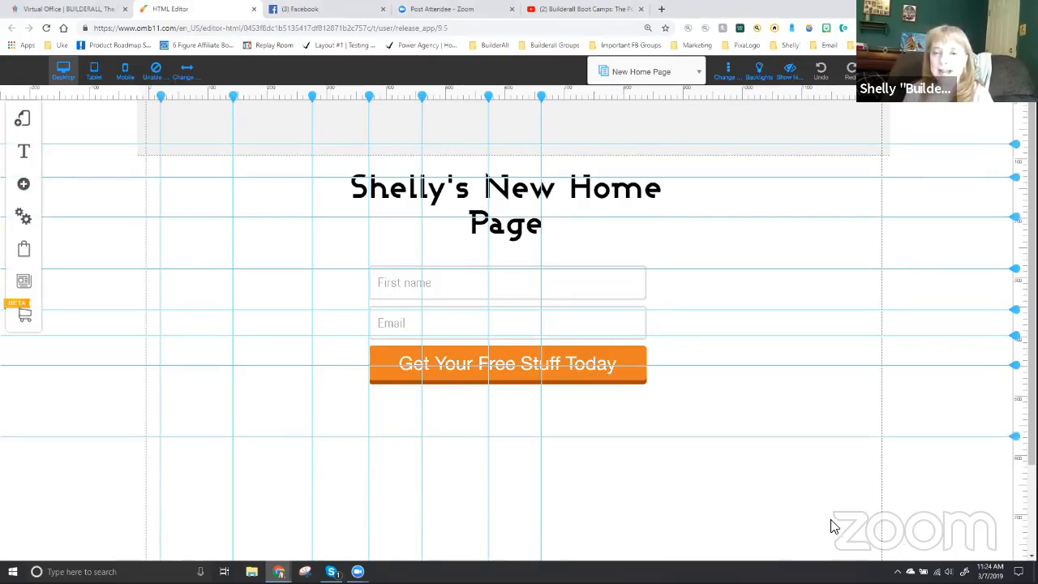
pyautogui.moveTo(543, 97)
pyautogui.mouseDown()
pyautogui.moveTo(814, 105)
pyautogui.moveTo(701, 106)
pyautogui.mouseUp()
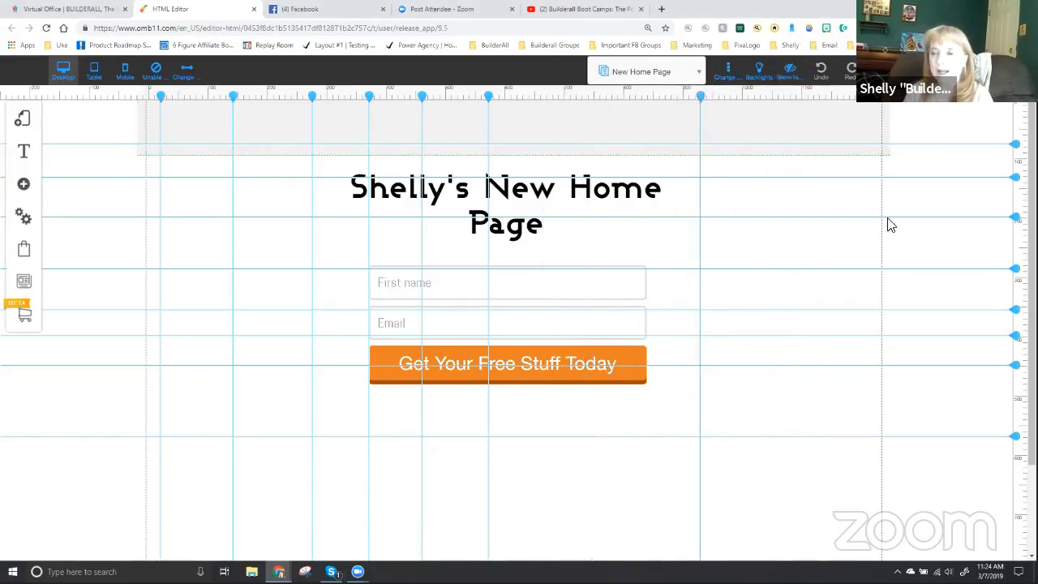
pyautogui.moveTo(1015, 177)
pyautogui.mouseDown()
pyautogui.moveTo(1015, 493)
pyautogui.moveTo(1014, 478)
pyautogui.mouseUp()
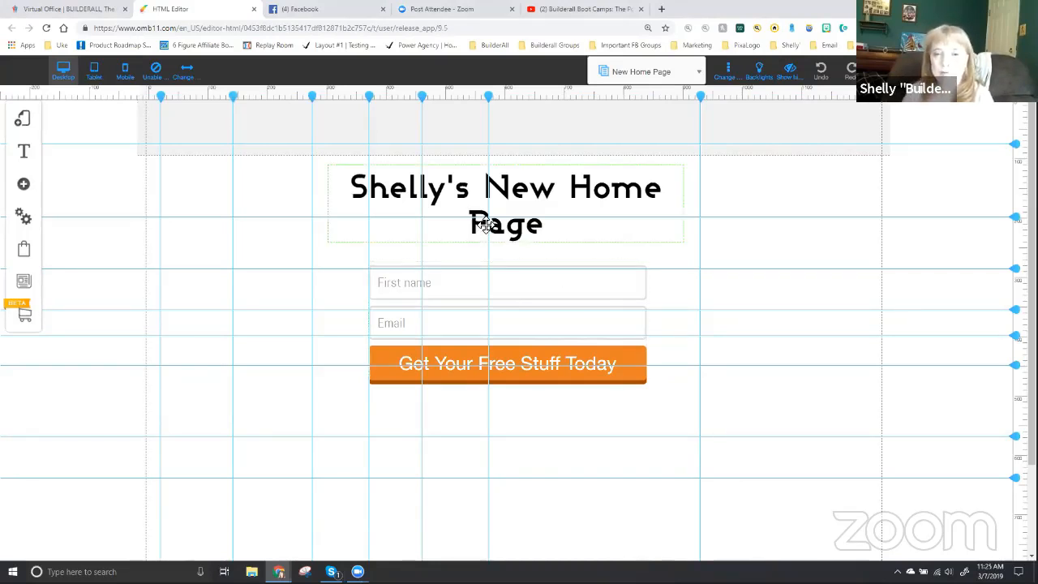
# Align the page title's left edge with the nearby vertical guide, then center the title element on the page
pyautogui.moveTo(396, 186); pyautogui.dragTo(372, 187)
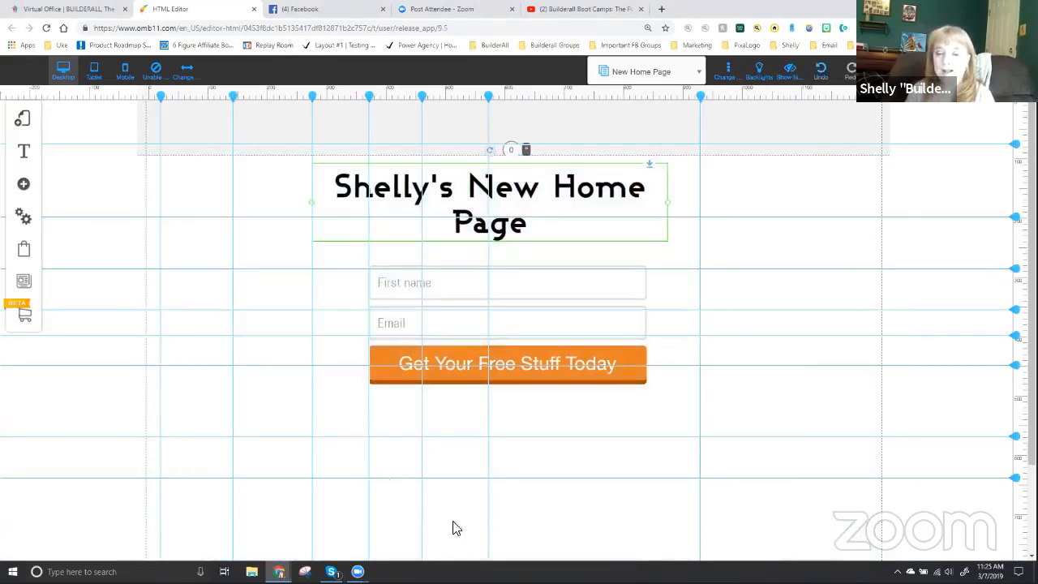
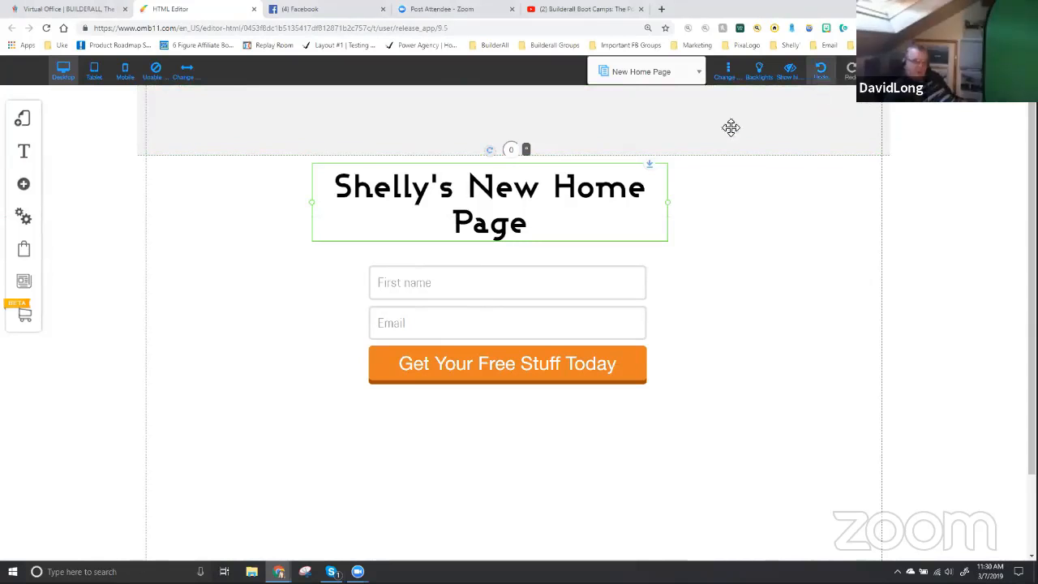
pyautogui.click(498, 188)
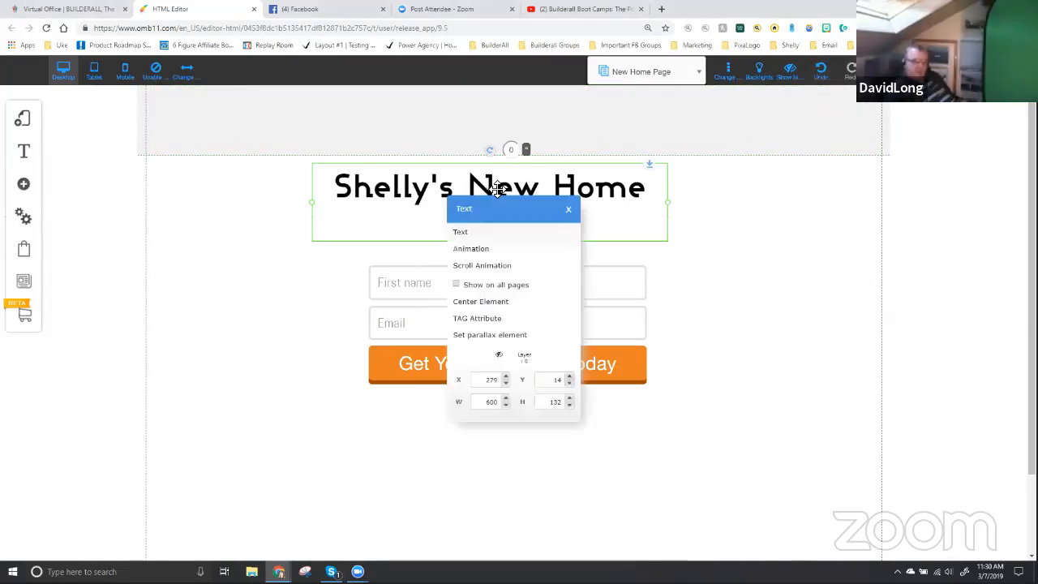
pyautogui.click(483, 302)
# Center the sign-up form element horizontally on the page
pyautogui.click(556, 308)
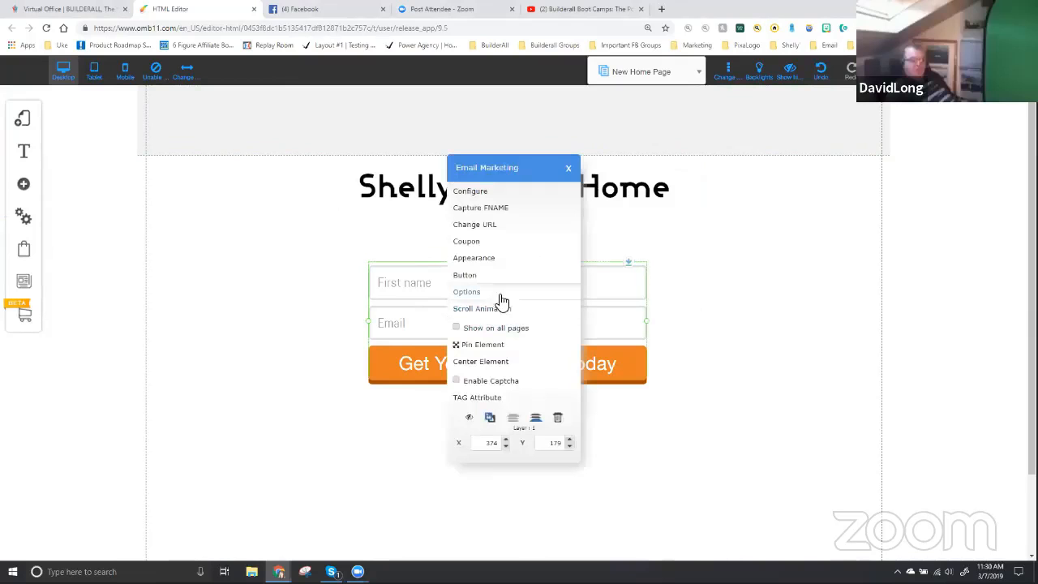
pyautogui.click(480, 360)
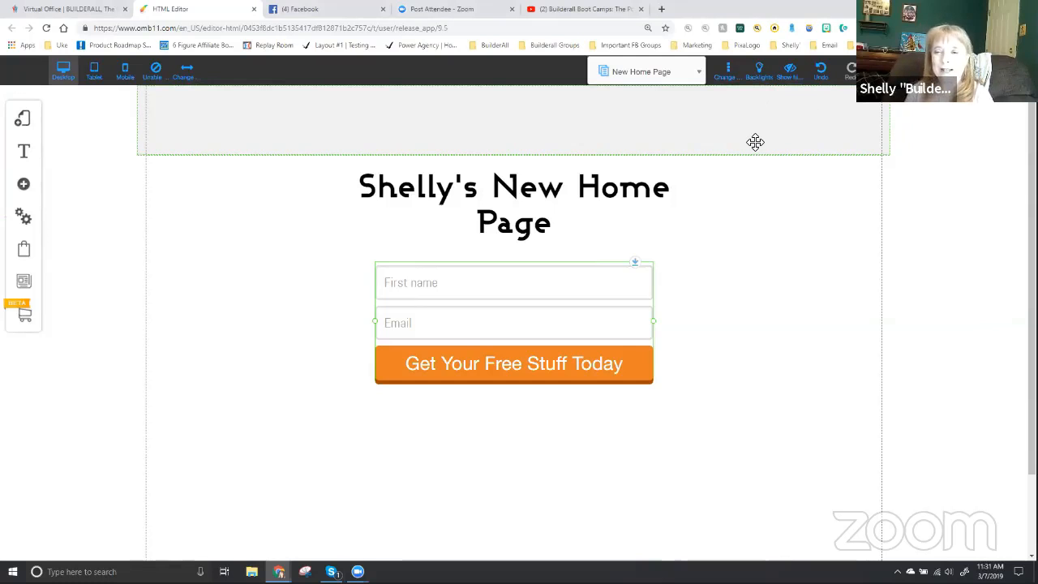
# Show the list of hidden items, shift the page title slightly down and right, and hide it from the desktop page
pyautogui.click(791, 71)
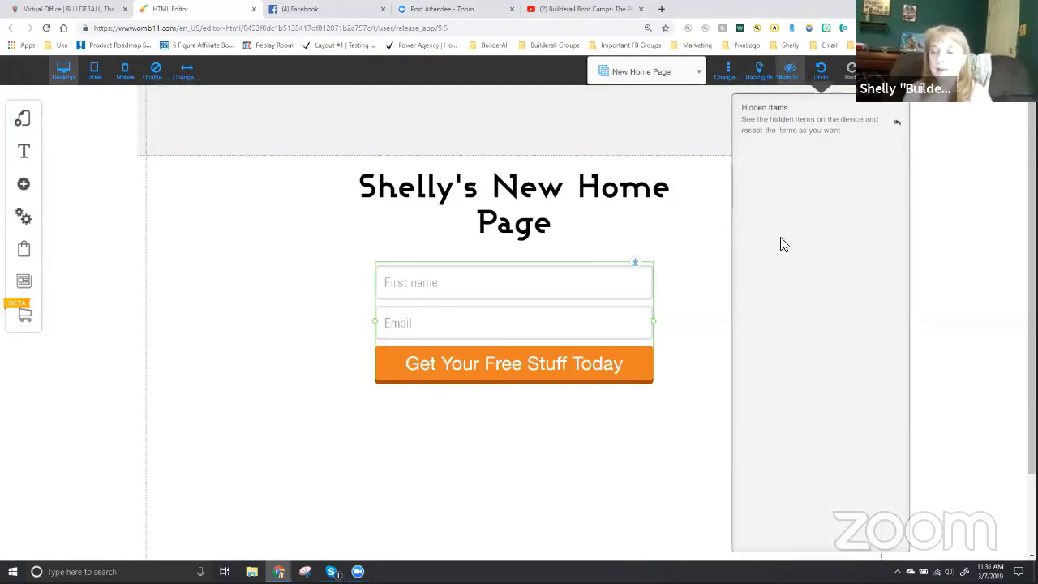
pyautogui.click(518, 203)
pyautogui.moveTo(520, 199); pyautogui.dragTo(527, 210)
pyautogui.rightClick(527, 210)
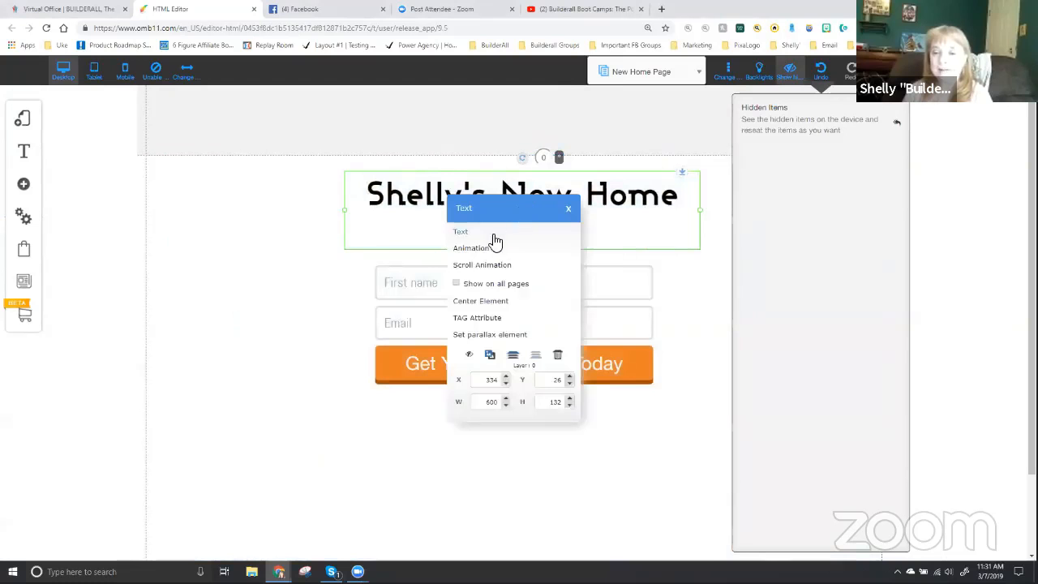
pyautogui.click(471, 358)
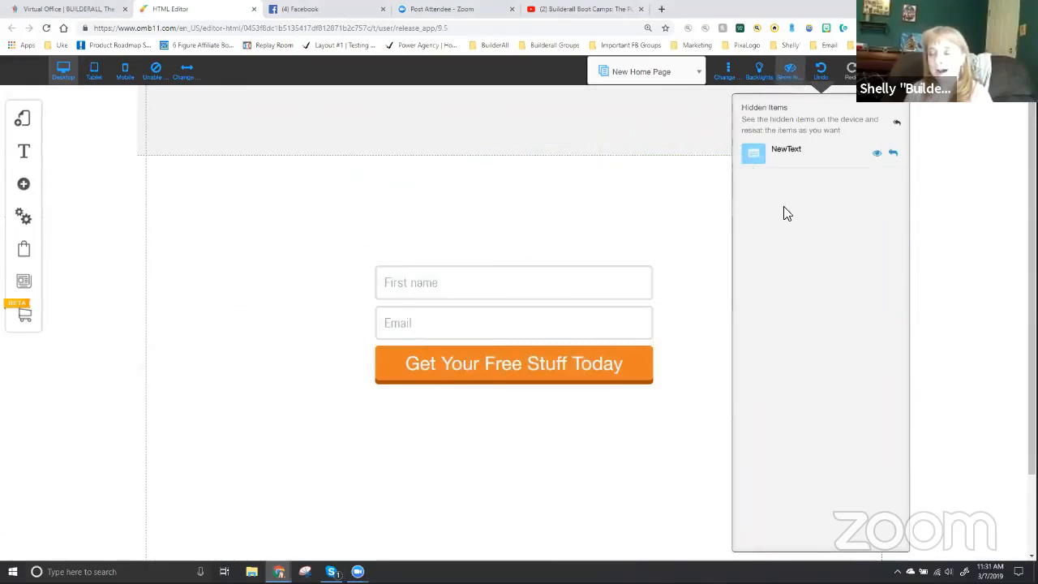
# Close the hidden items list and check the title in the mobile version before returning to the desktop version
pyautogui.click(791, 74)
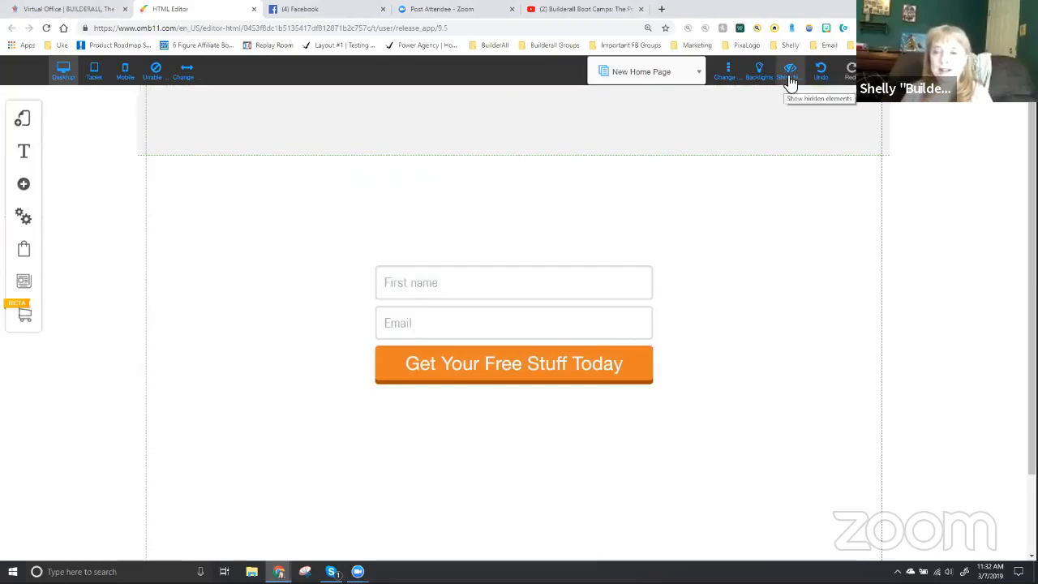
pyautogui.click(126, 72)
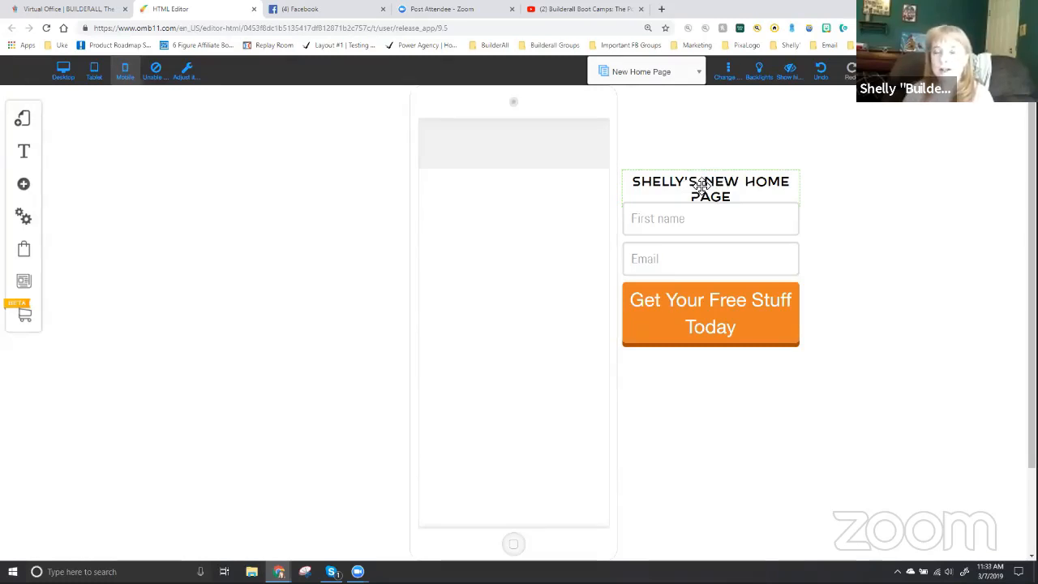
pyautogui.click(67, 78)
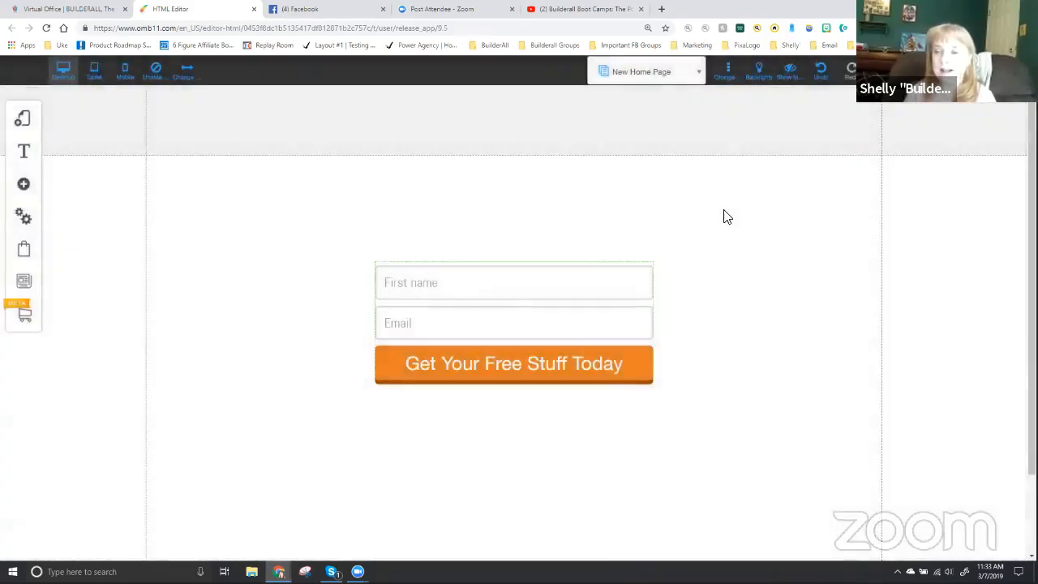
# Restore the hidden NewText title to the desktop page and nudge it slightly up and left above the form
pyautogui.click(789, 74)
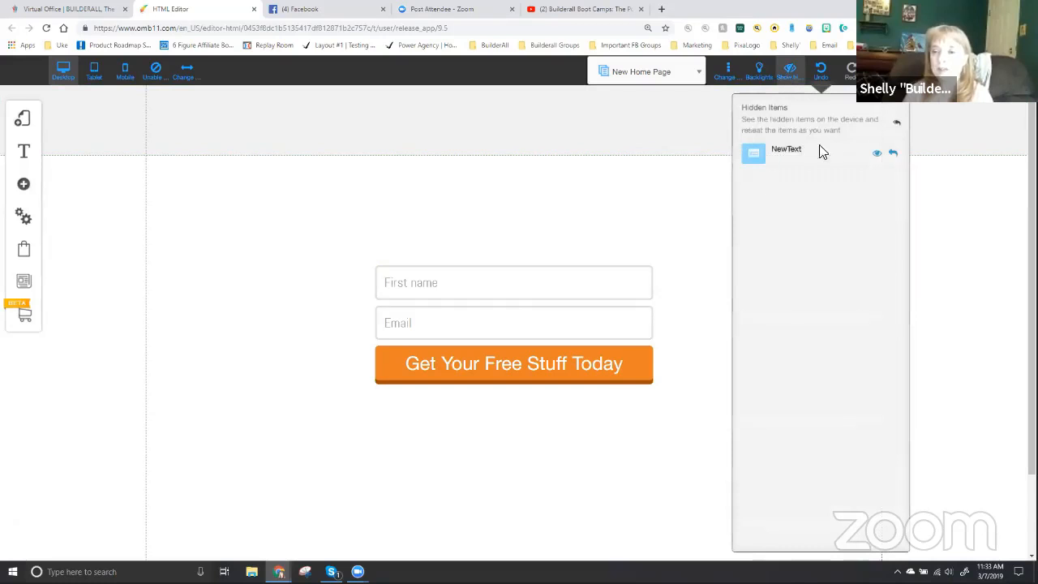
pyautogui.click(894, 155)
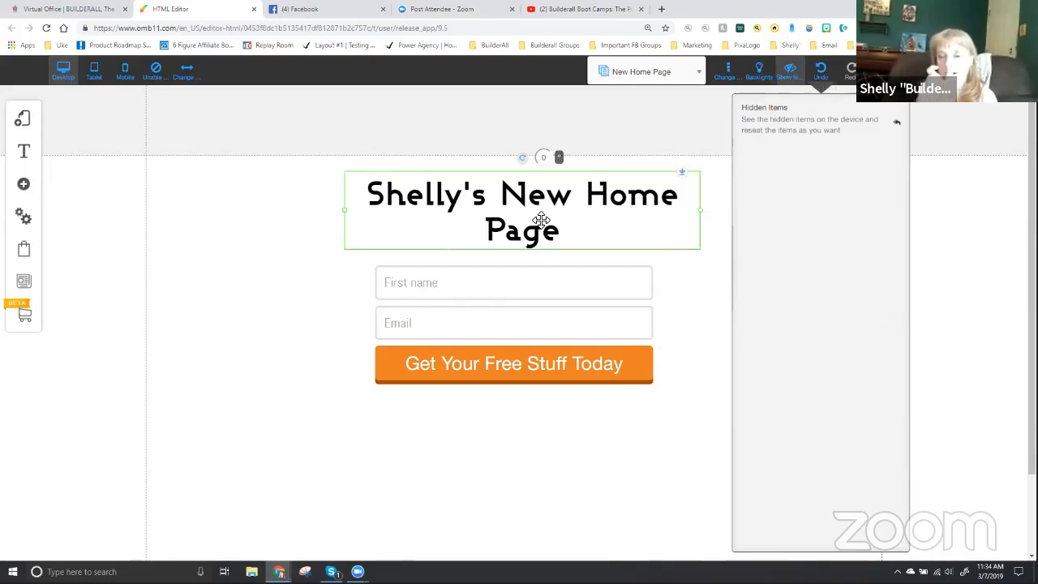
pyautogui.moveTo(491, 208); pyautogui.dragTo(481, 204)
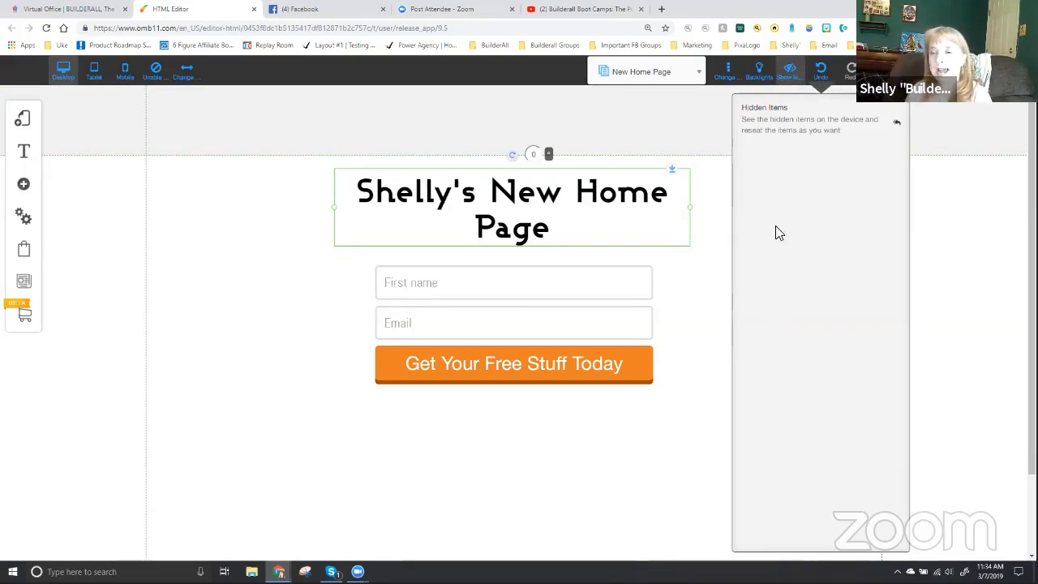
pyautogui.click(789, 75)
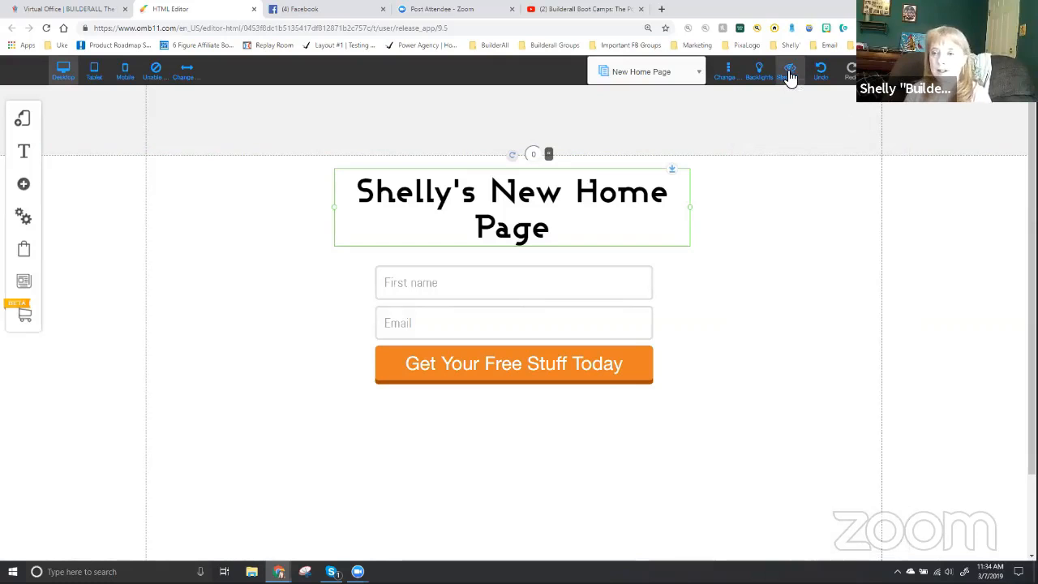
pyautogui.click(789, 75)
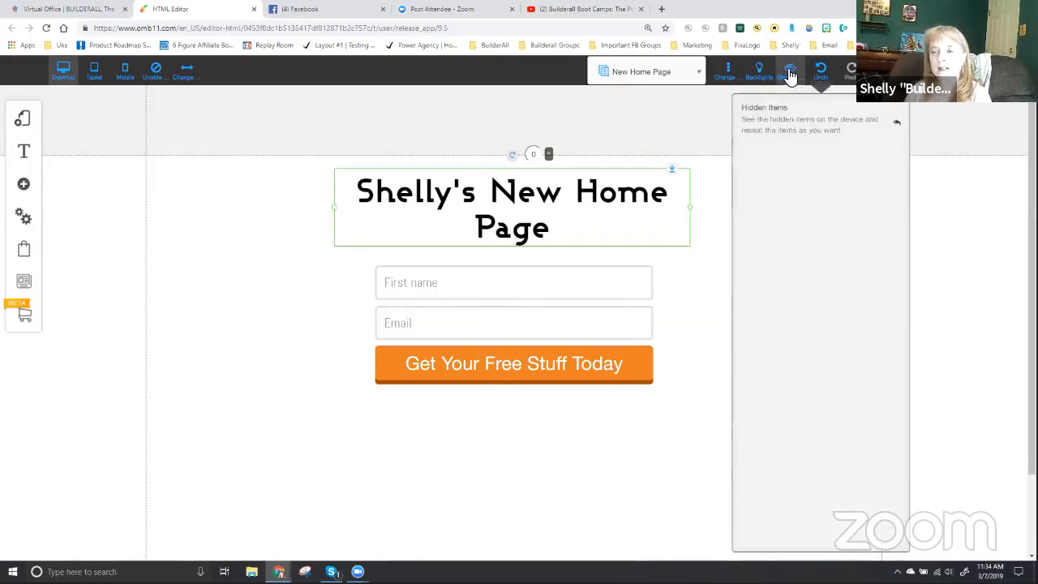
pyautogui.click(790, 75)
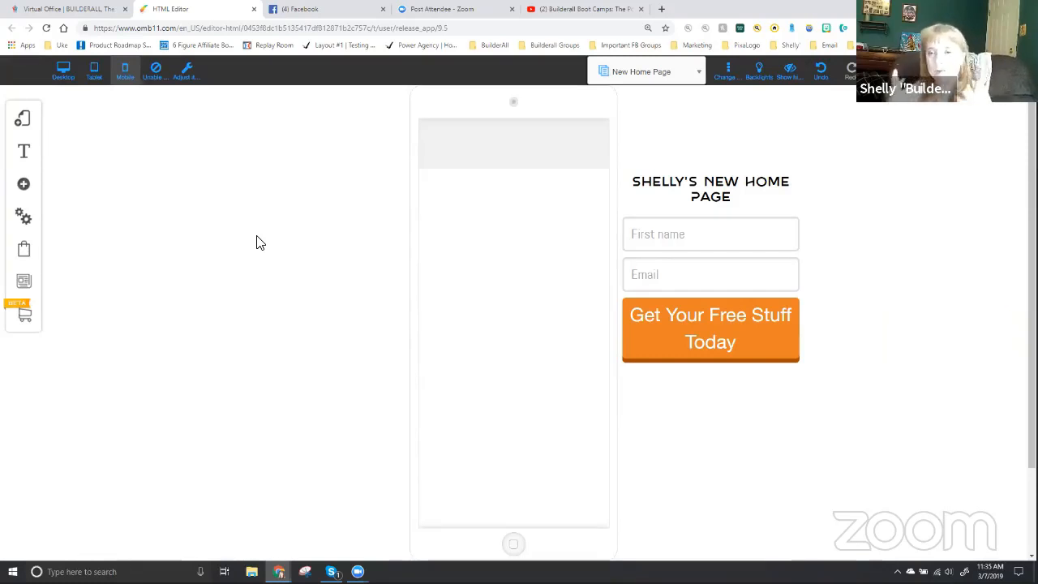
# Cycle through the backlight shades around the mobile and tablet versions, ending on white, and return to the desktop version
pyautogui.click(760, 75)
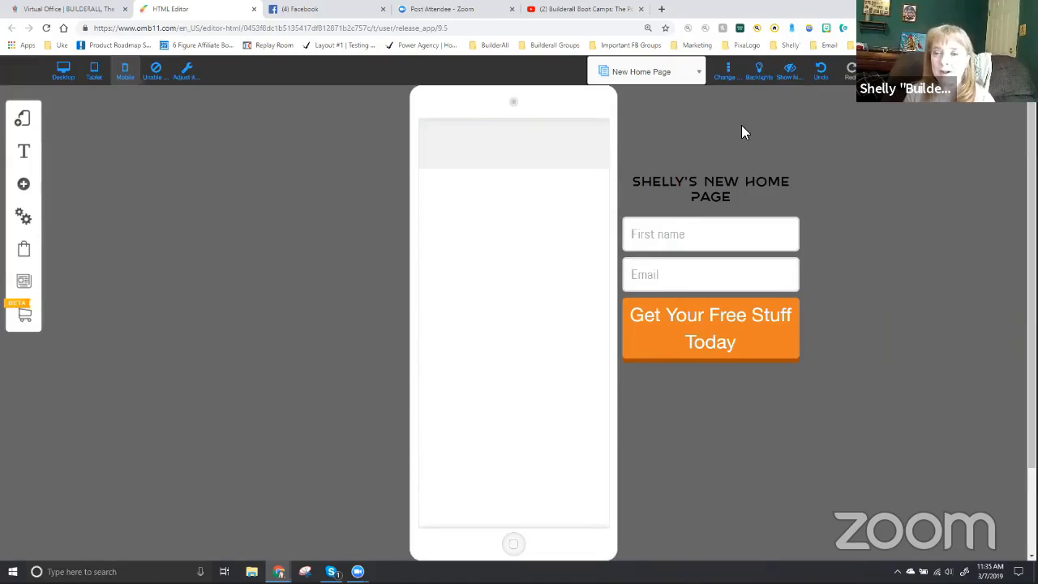
pyautogui.click(759, 75)
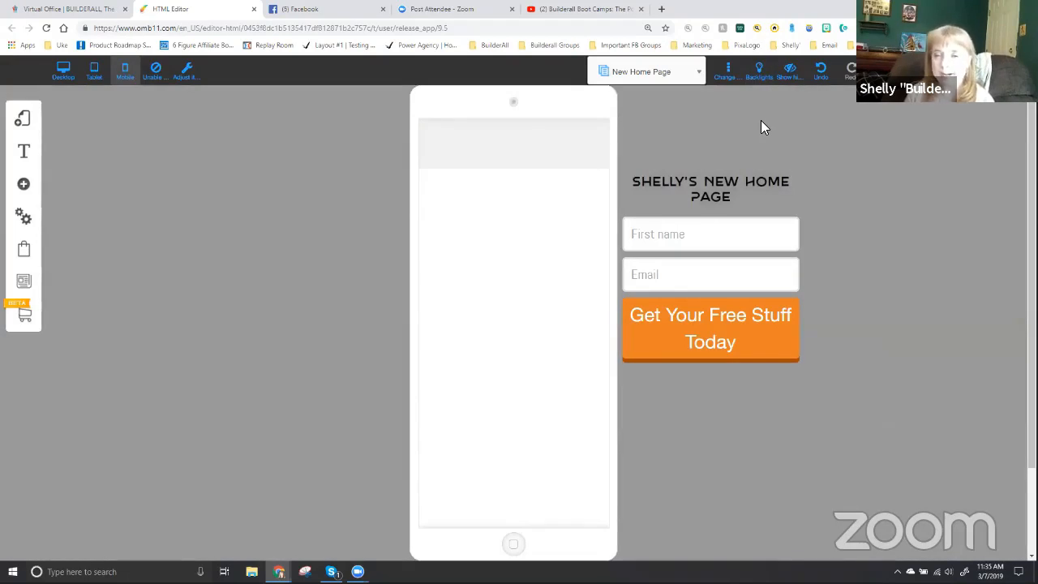
pyautogui.click(756, 72)
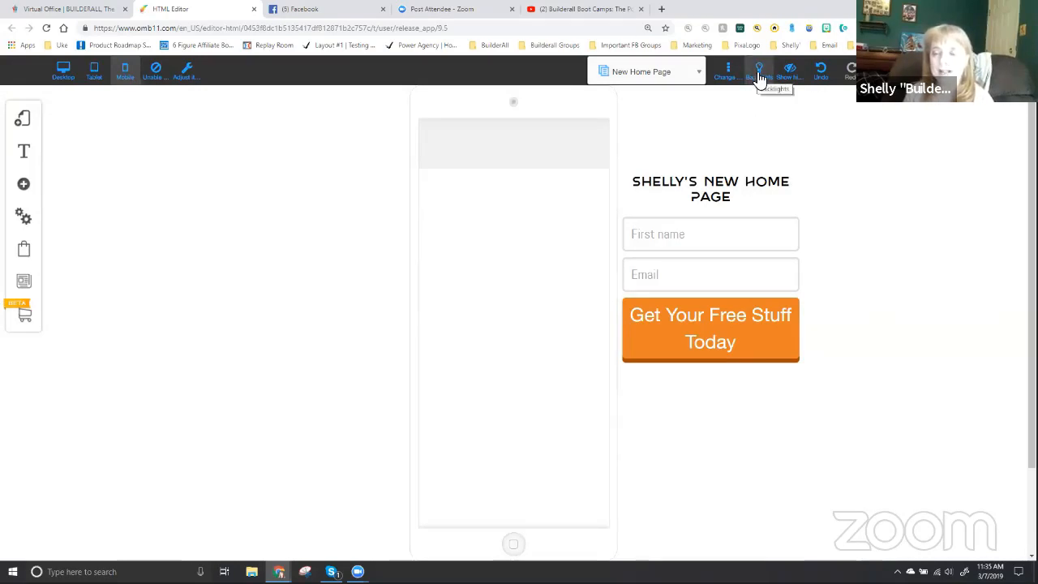
pyautogui.click(95, 73)
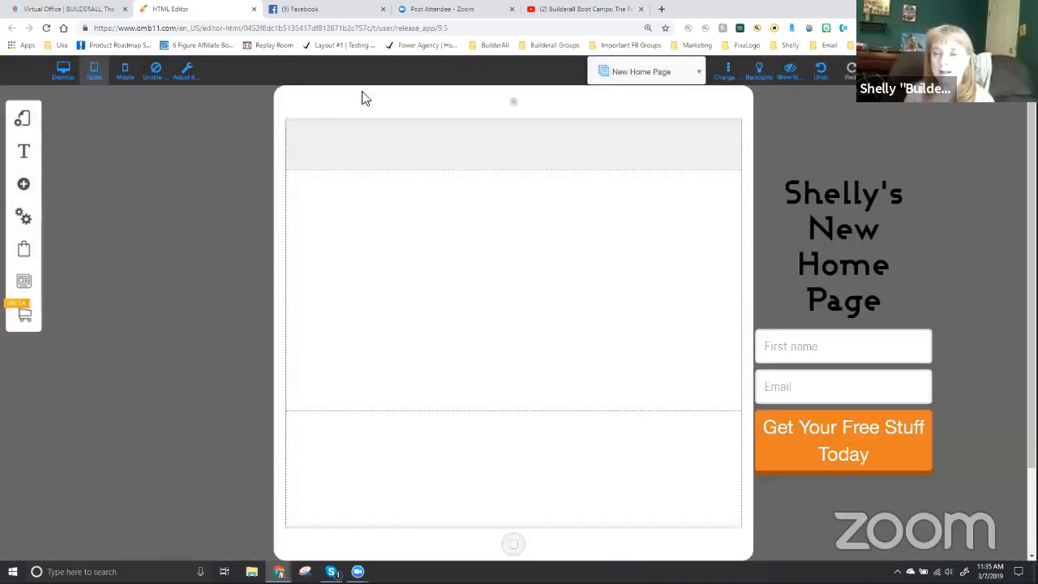
pyautogui.click(127, 73)
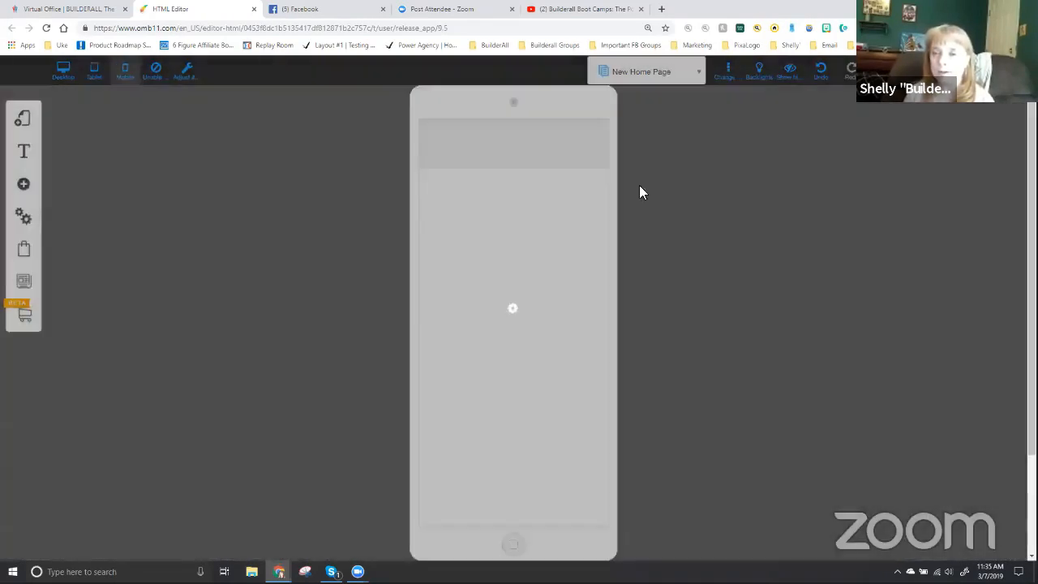
pyautogui.click(760, 74)
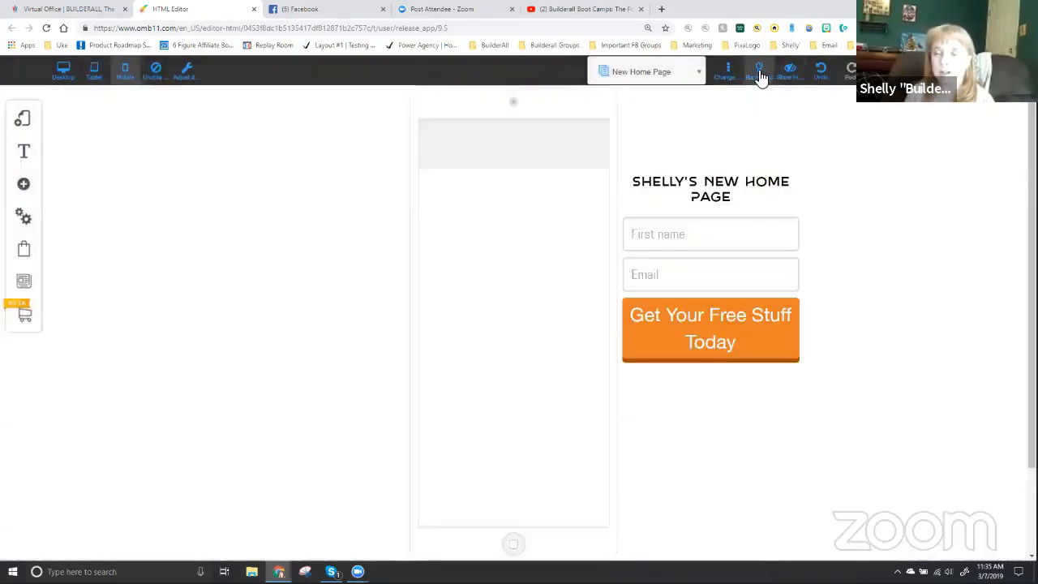
pyautogui.click(65, 75)
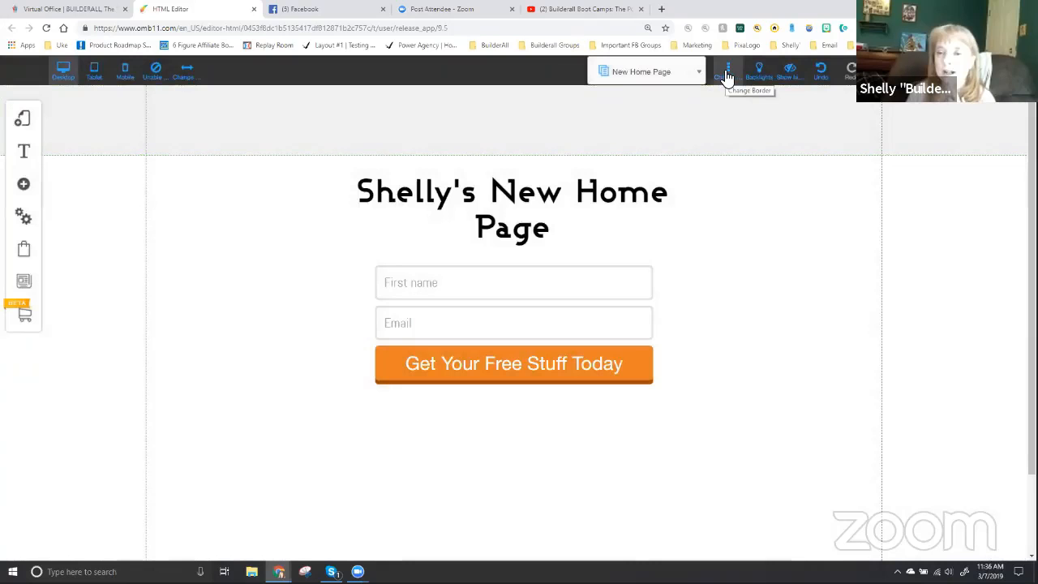
# Inspect the selection outlines of the title and the sign-up form, and nudge the title slightly up and left
pyautogui.click(546, 223)
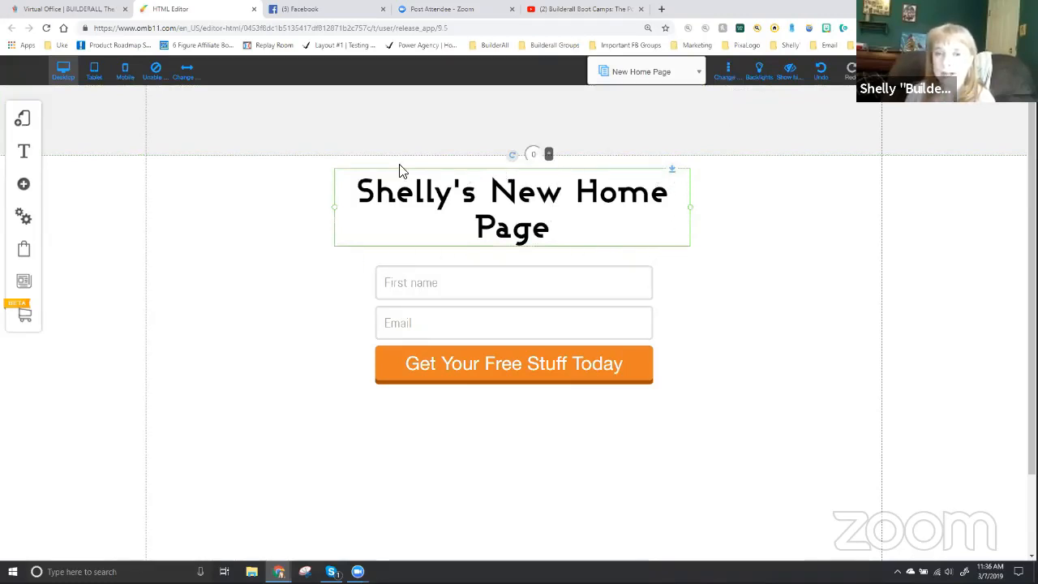
pyautogui.click(509, 362)
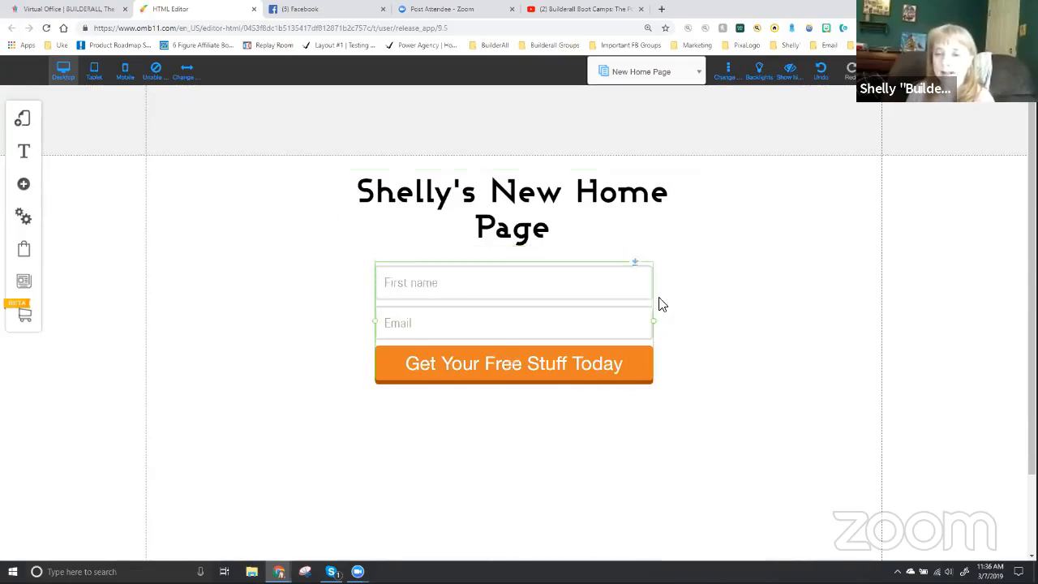
pyautogui.click(500, 210)
pyautogui.moveTo(503, 213)
pyautogui.mouseDown()
pyautogui.moveTo(500, 249)
pyautogui.moveTo(506, 207)
pyautogui.mouseUp()
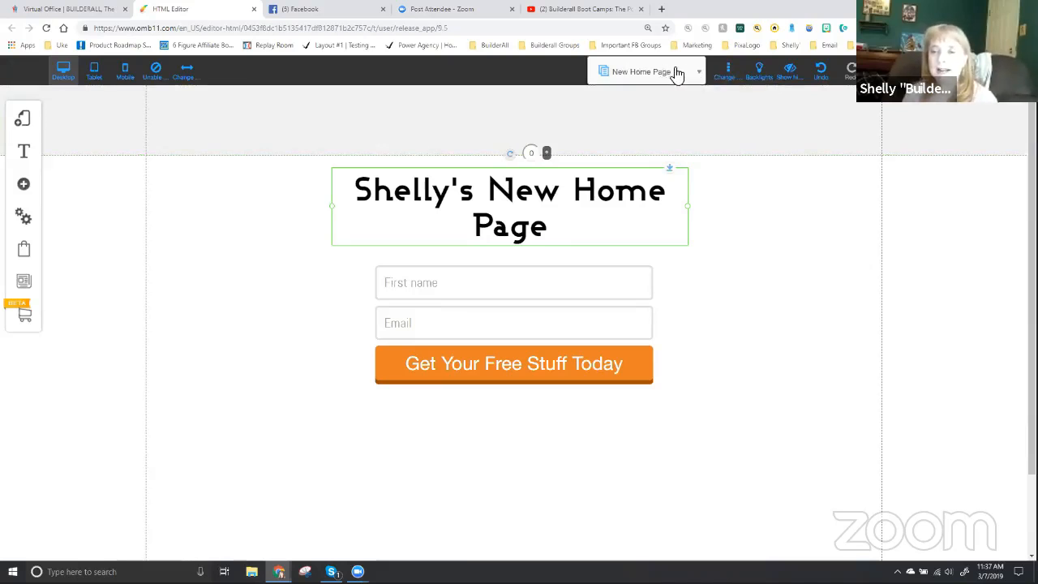
# Browse the site's page list across its layouts, from Layout #1 to the store layout, while staying on New Home Page
pyautogui.click(700, 73)
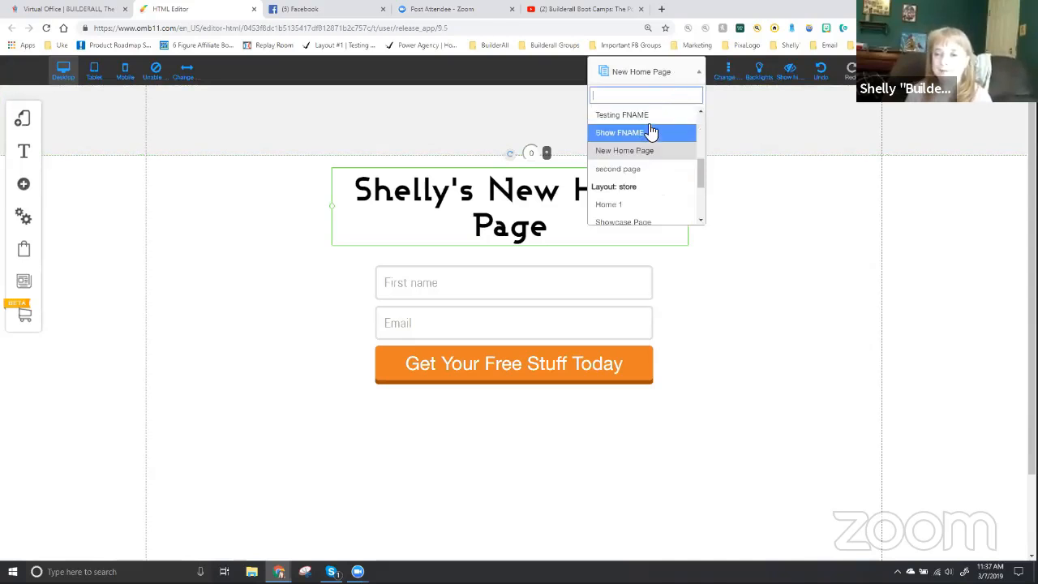
pyautogui.scroll(3, 641, 151)
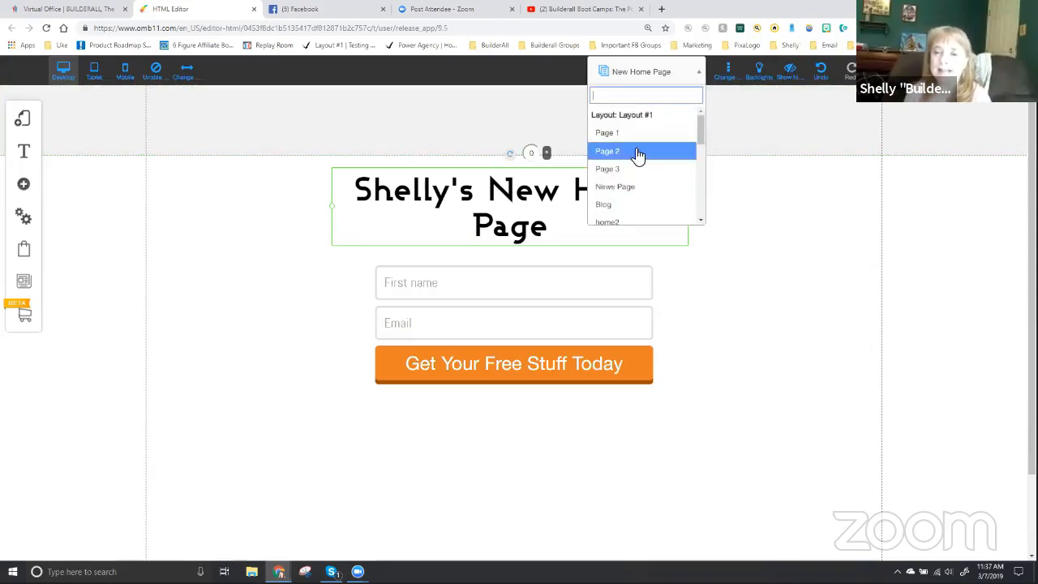
pyautogui.scroll(-3, 629, 153)
pyautogui.scroll(-5, 630, 152)
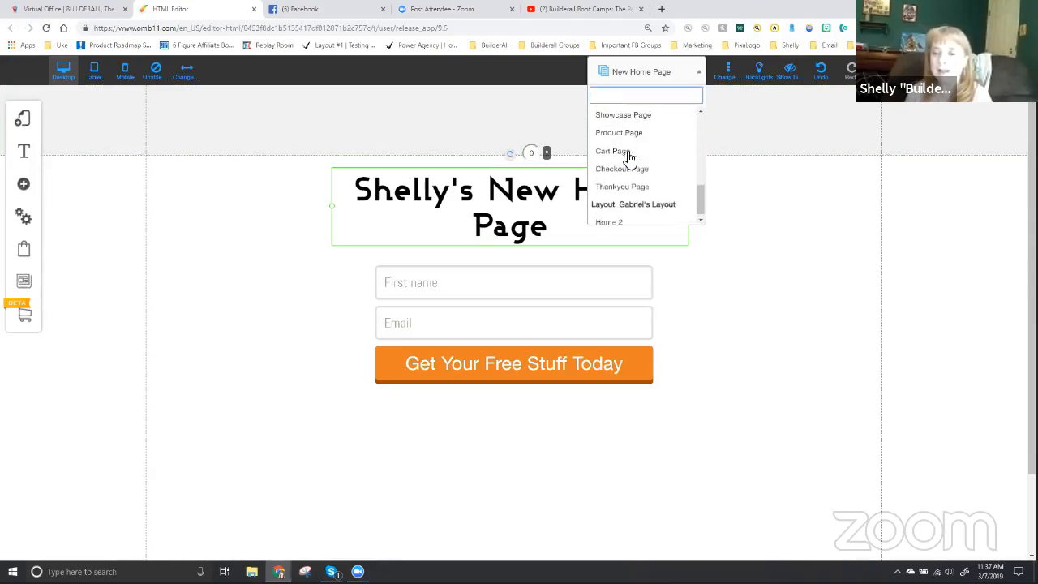
pyautogui.scroll(5, 630, 169)
pyautogui.scroll(-2, 629, 169)
pyautogui.scroll(3, 631, 170)
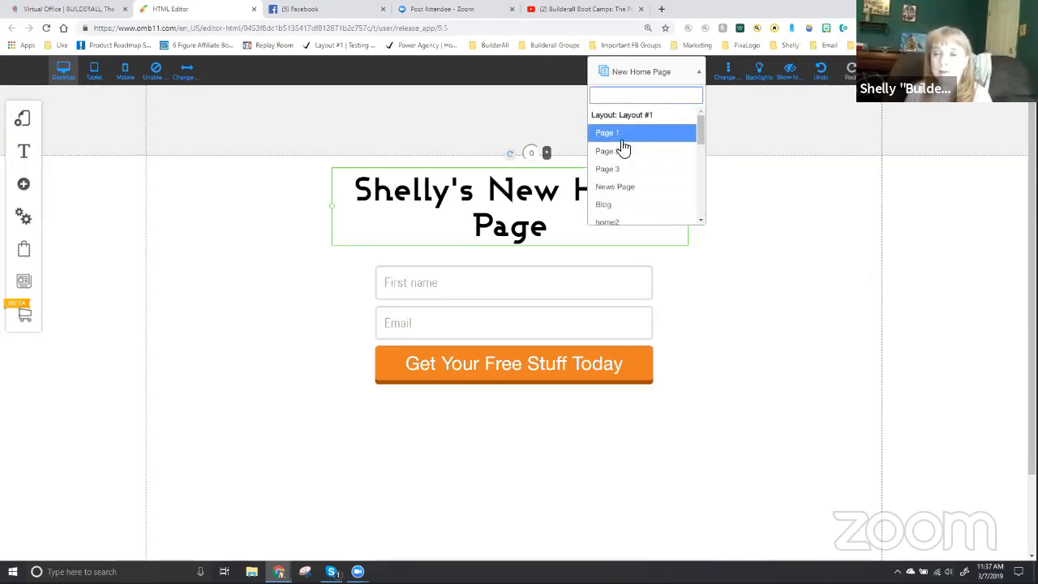
pyautogui.scroll(-1, 631, 185)
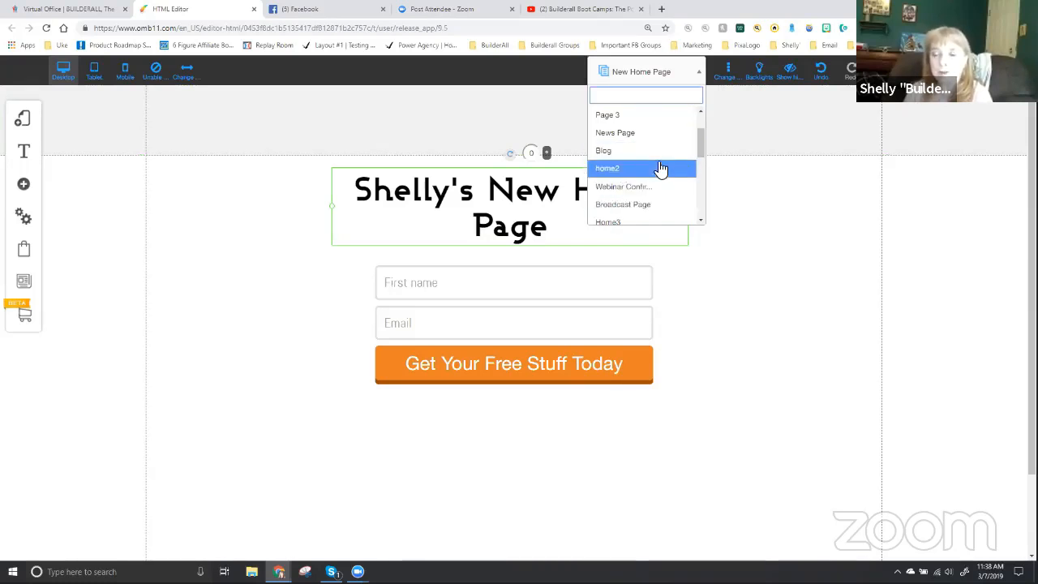
pyautogui.scroll(2, 661, 169)
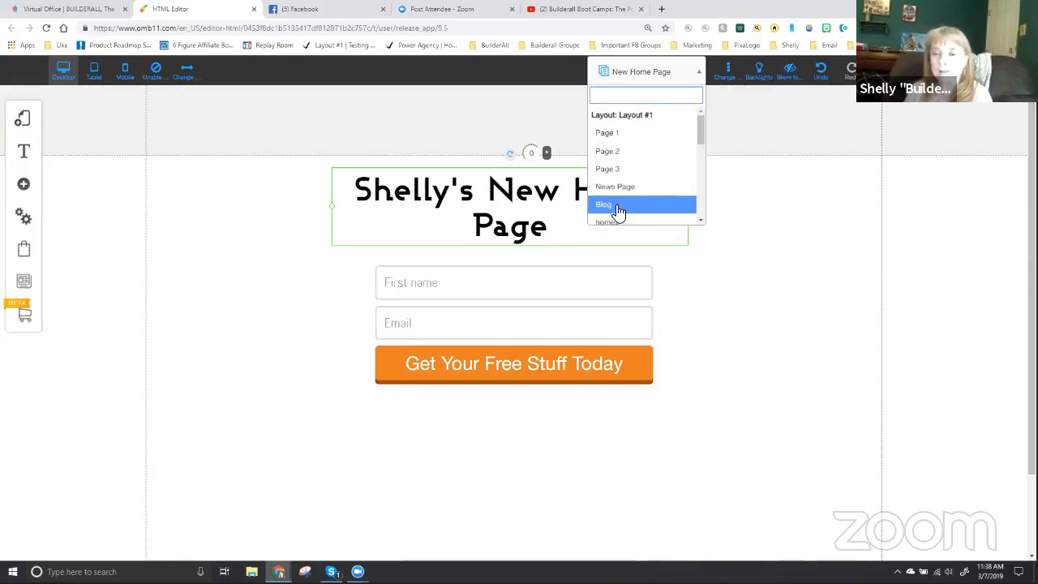
pyautogui.click(696, 75)
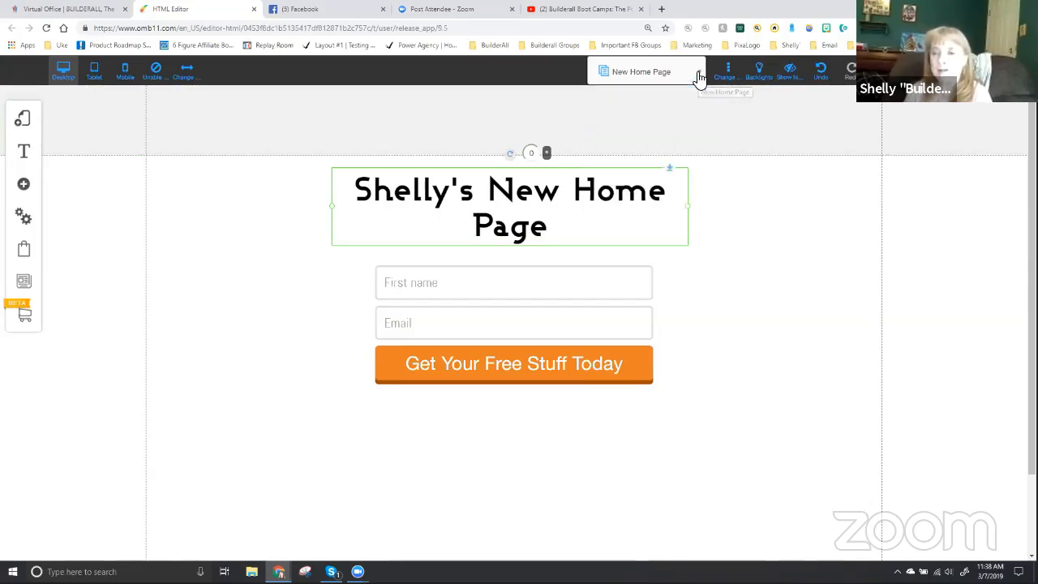
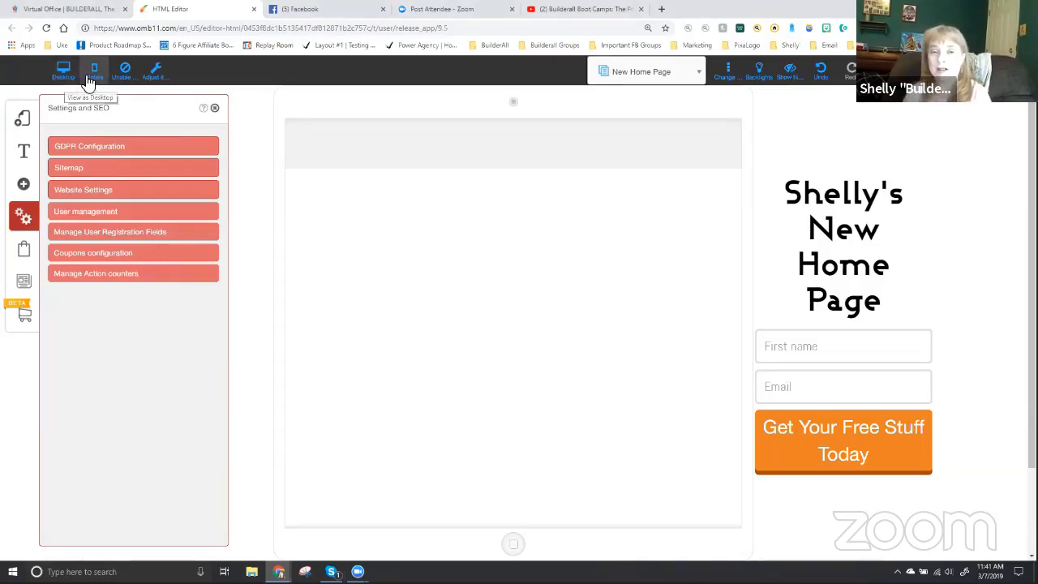
# Close the Settings and SEO options and open the Adjust Content choices for the mobile version of the page
pyautogui.click(65, 71)
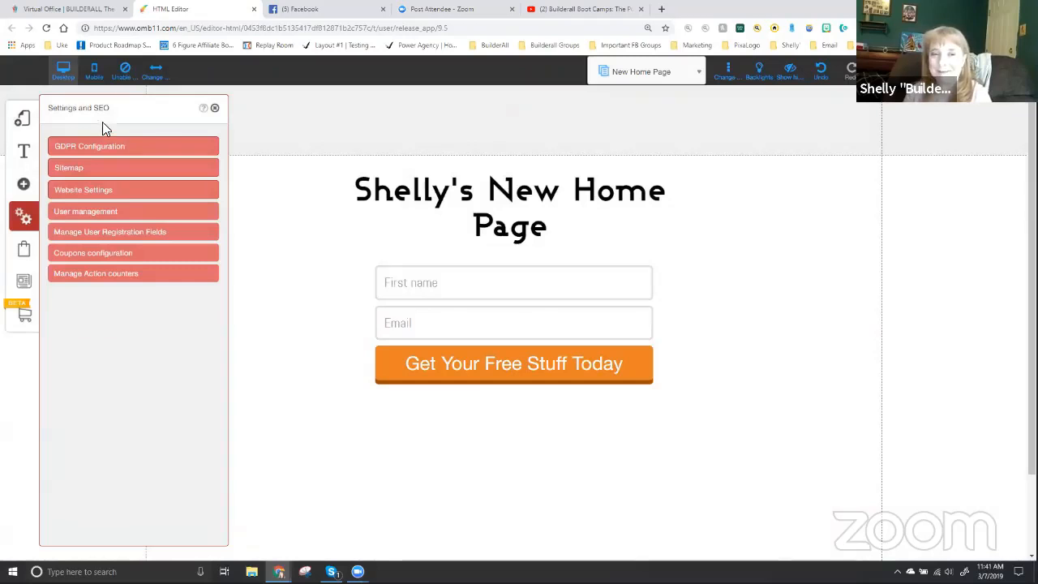
pyautogui.click(216, 112)
pyautogui.click(97, 69)
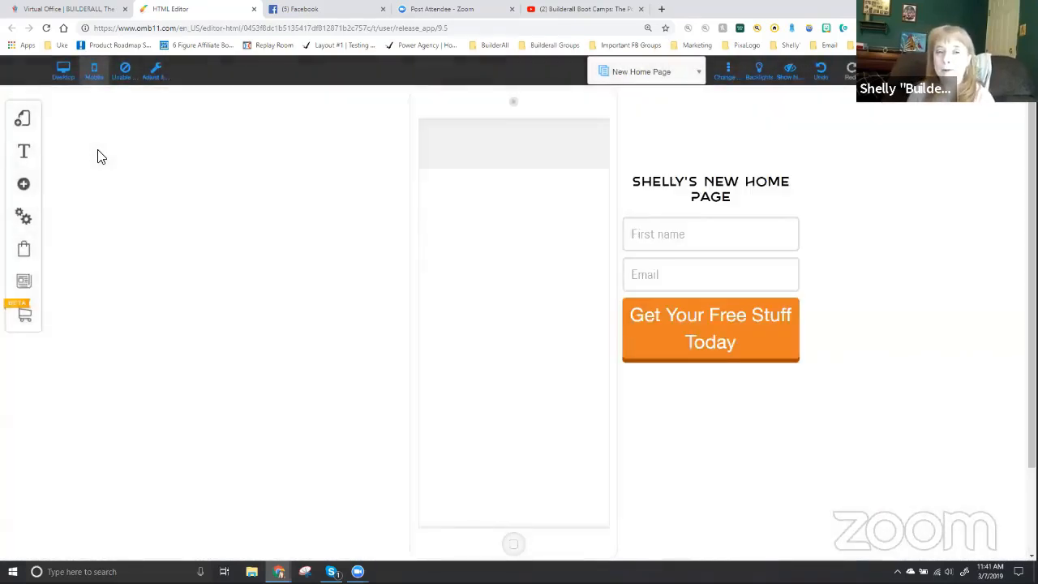
pyautogui.click(158, 73)
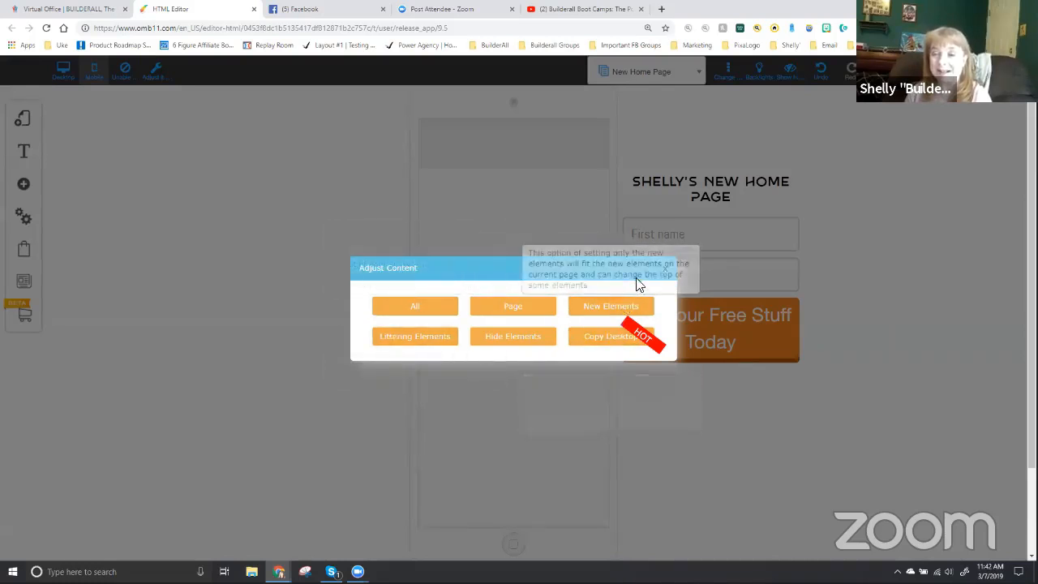
# Close the Adjust Content choices, hide the title on the mobile version, and restore it from the hidden items
pyautogui.click(664, 269)
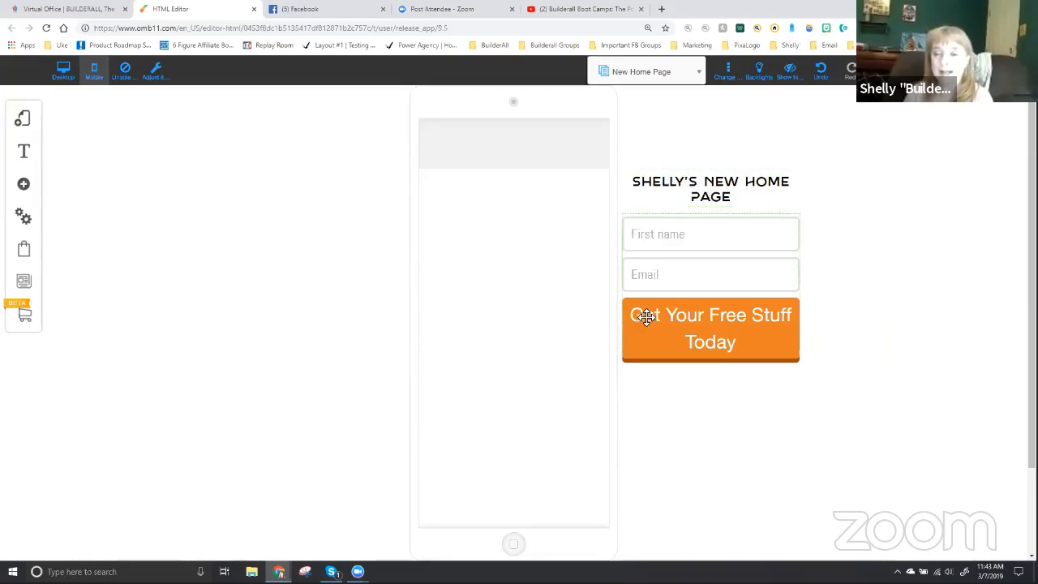
pyautogui.click(695, 184)
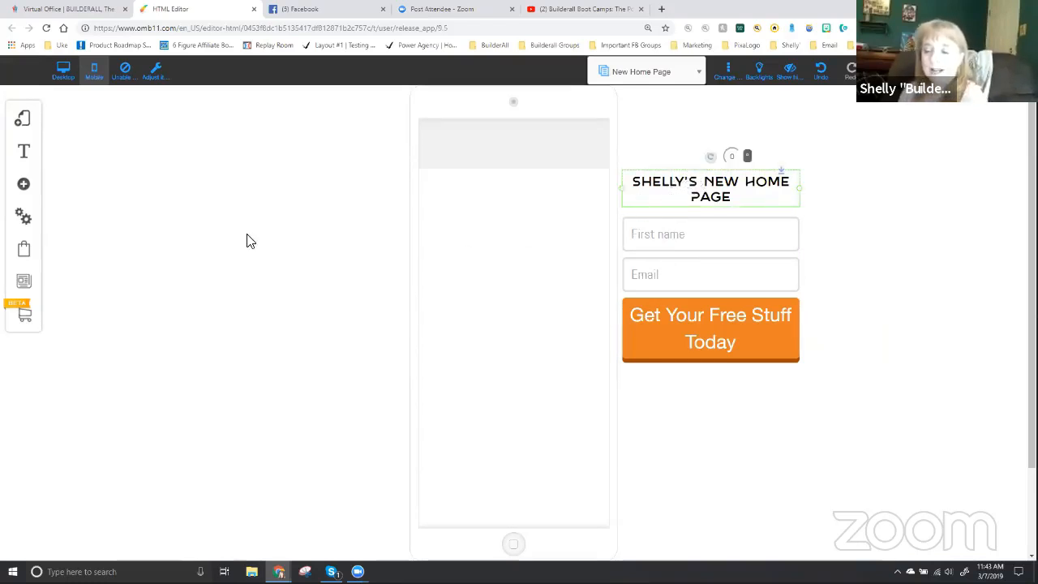
pyautogui.hotkey('ctrl', 'z')
pyautogui.hotkey('ctrl', 'z')
pyautogui.hotkey('ctrl', 'z')
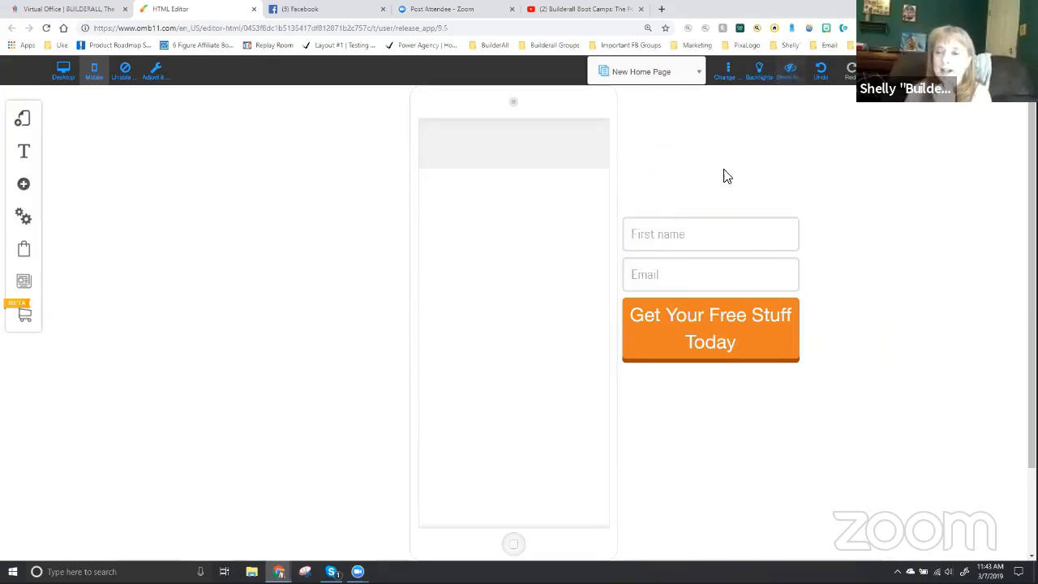
pyautogui.click(787, 73)
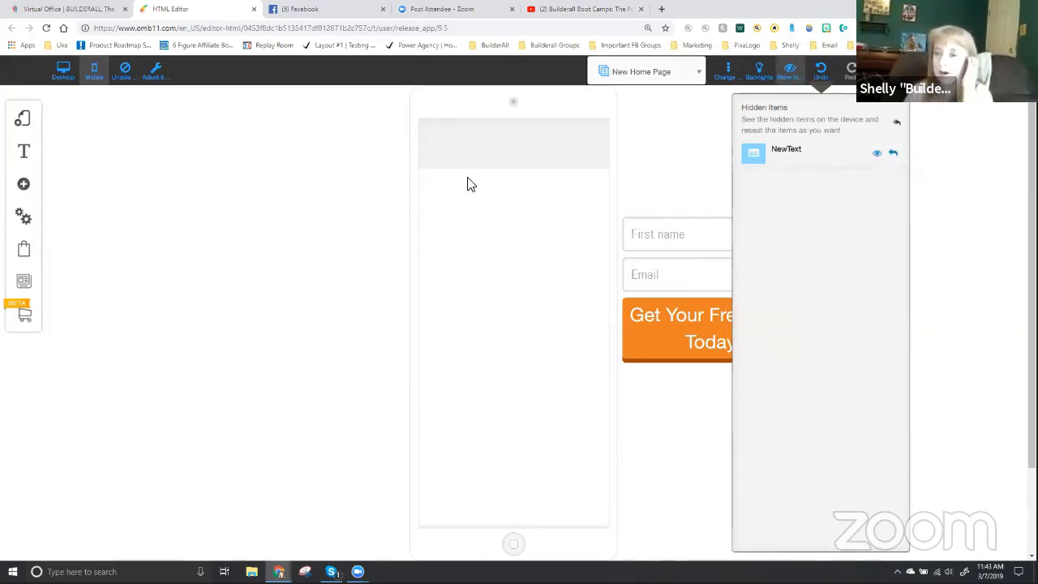
pyautogui.click(894, 155)
pyautogui.click(789, 73)
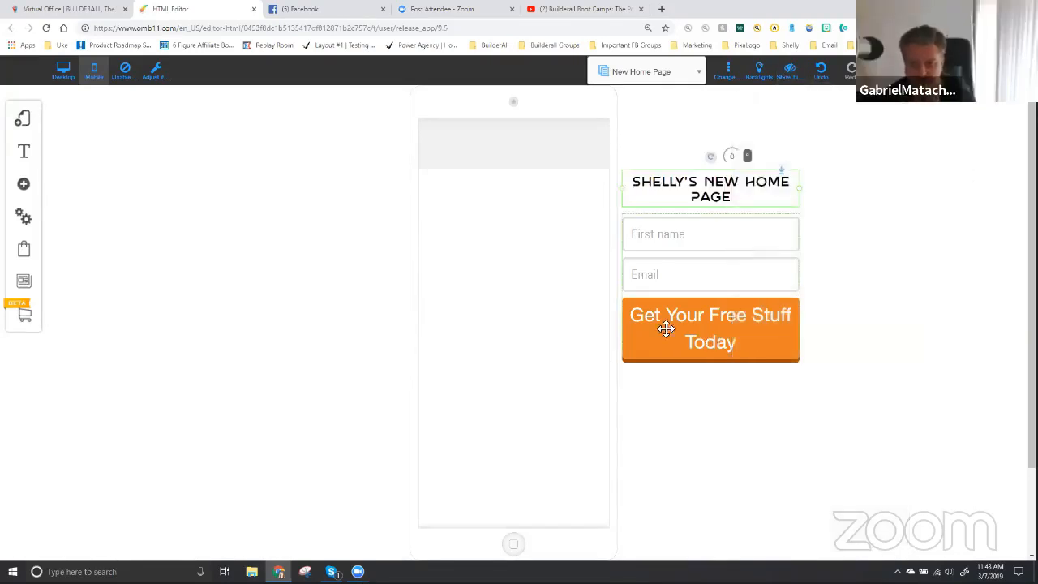
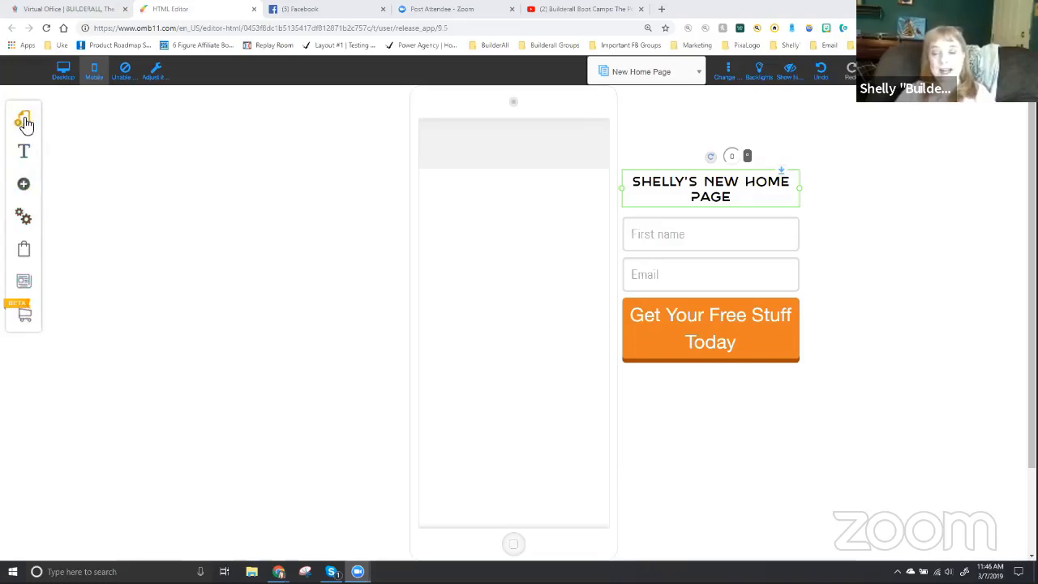
# Open the site's layouts and look through the pages of Layout #1
pyautogui.click(25, 121)
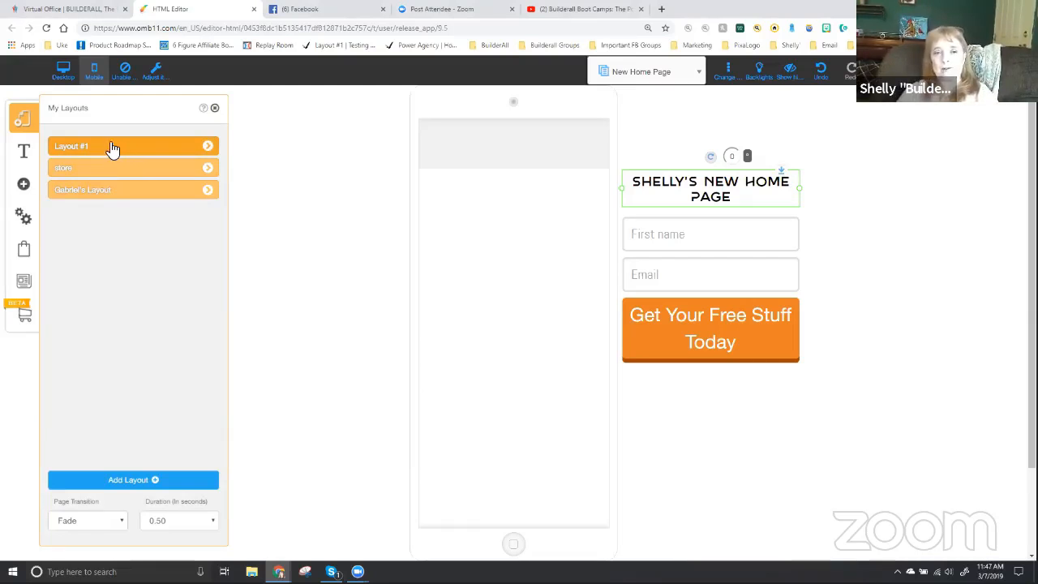
pyautogui.click(208, 147)
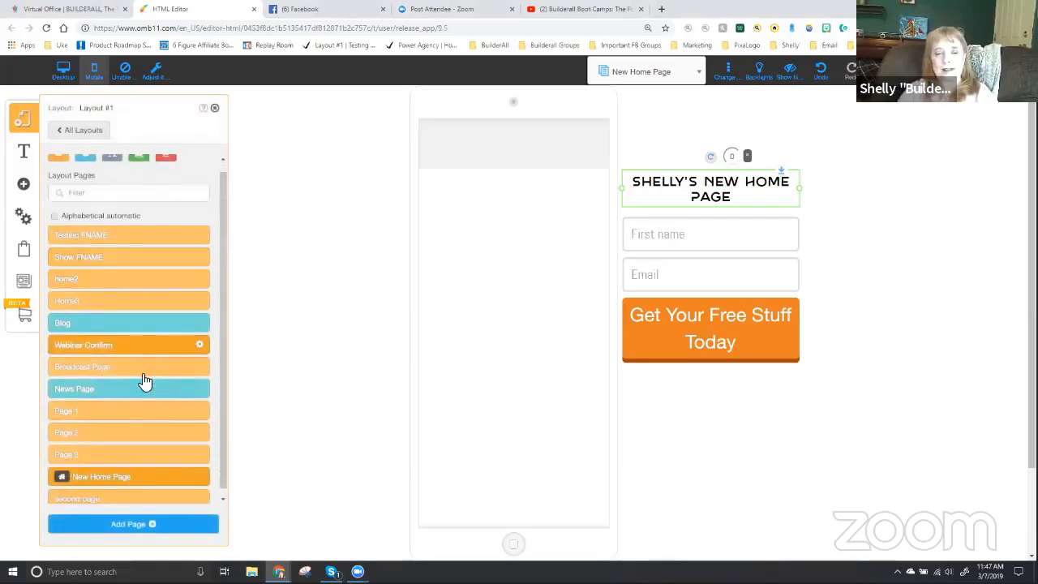
pyautogui.scroll(-2, 144, 382)
pyautogui.scroll(1, 135, 398)
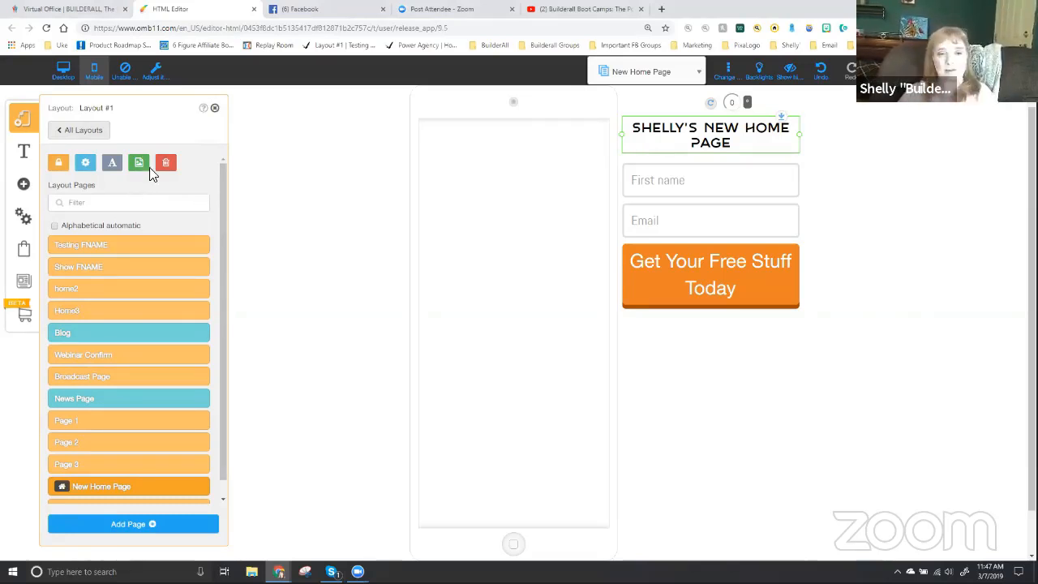
pyautogui.click(80, 132)
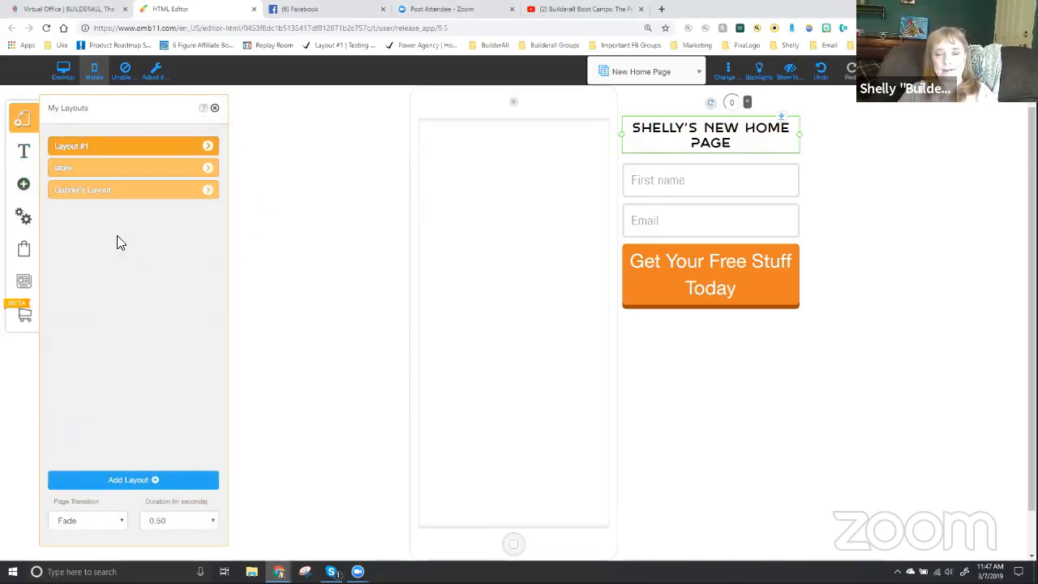
pyautogui.click(209, 147)
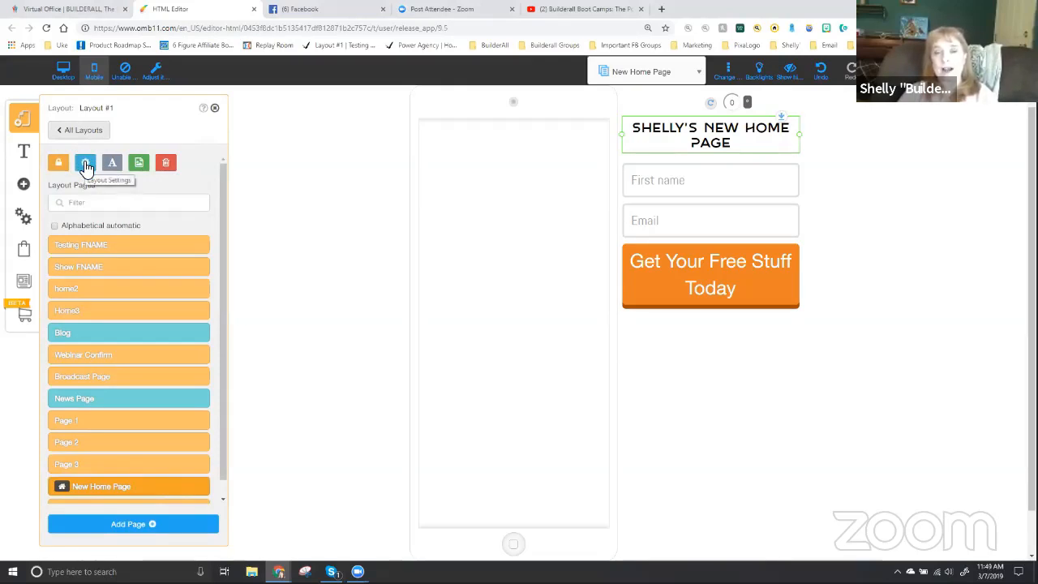
# Open the Settings and SEO options of Layout #1 and look through its fields, starting from the favicon
pyautogui.click(86, 166)
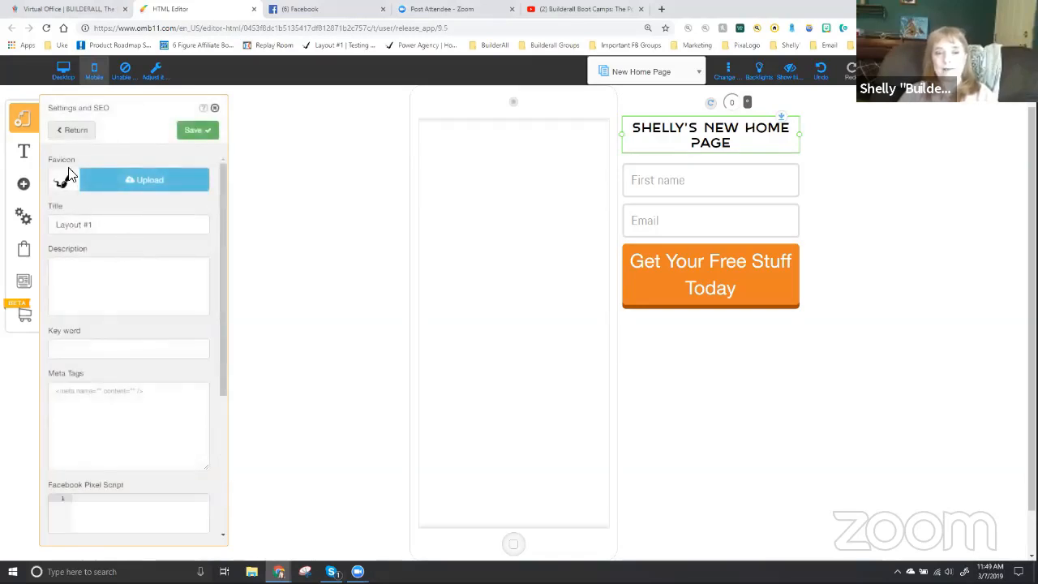
pyautogui.scroll(-4, 69, 173)
pyautogui.scroll(4, 69, 172)
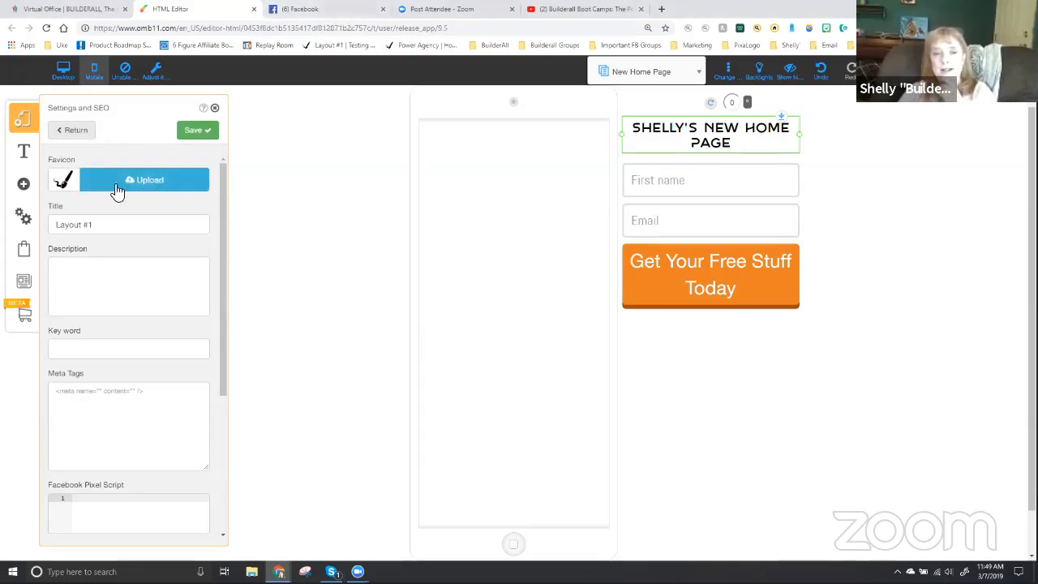
# Open socialmediaexplosion.com in a new browser tab to examine its favicon
pyautogui.click(661, 9)
pyautogui.click(383, 29)
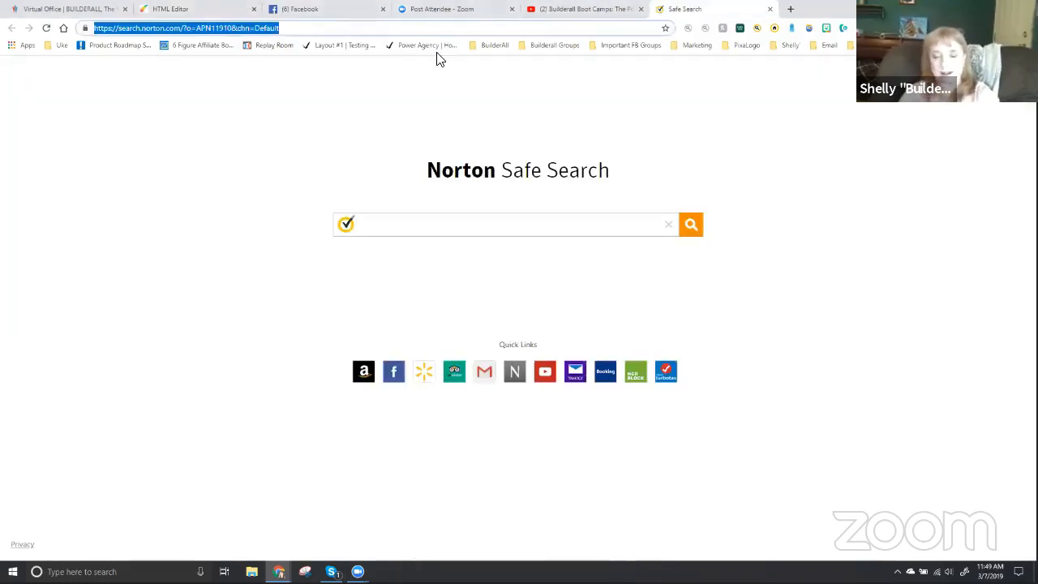
pyautogui.write('soci')
pyautogui.press('Return')
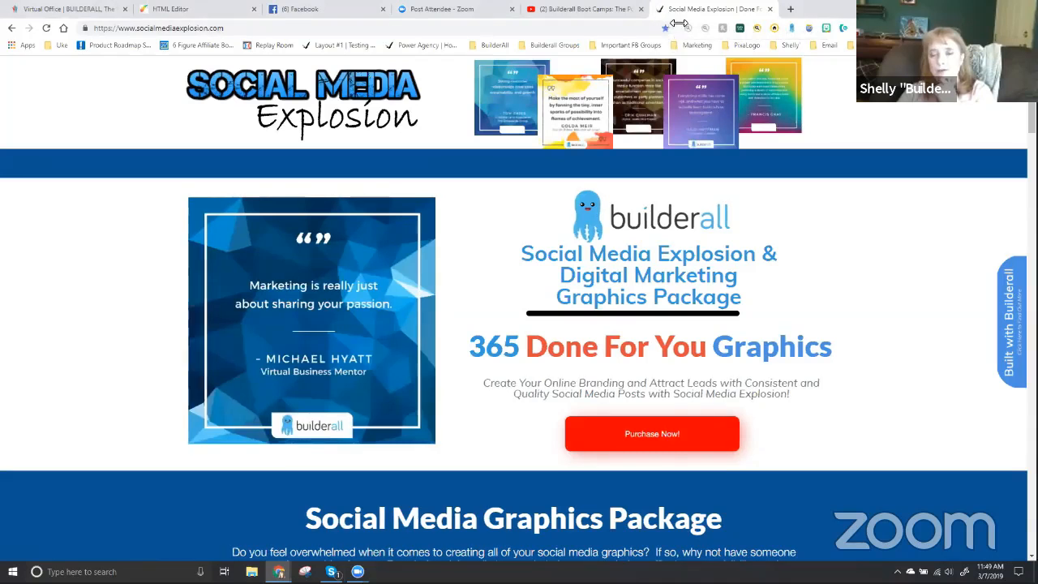
# Load builderallbootcamps.com, dismiss its subscribe pop-up to compare its favicon, and return to the HTML Editor
pyautogui.click(498, 29)
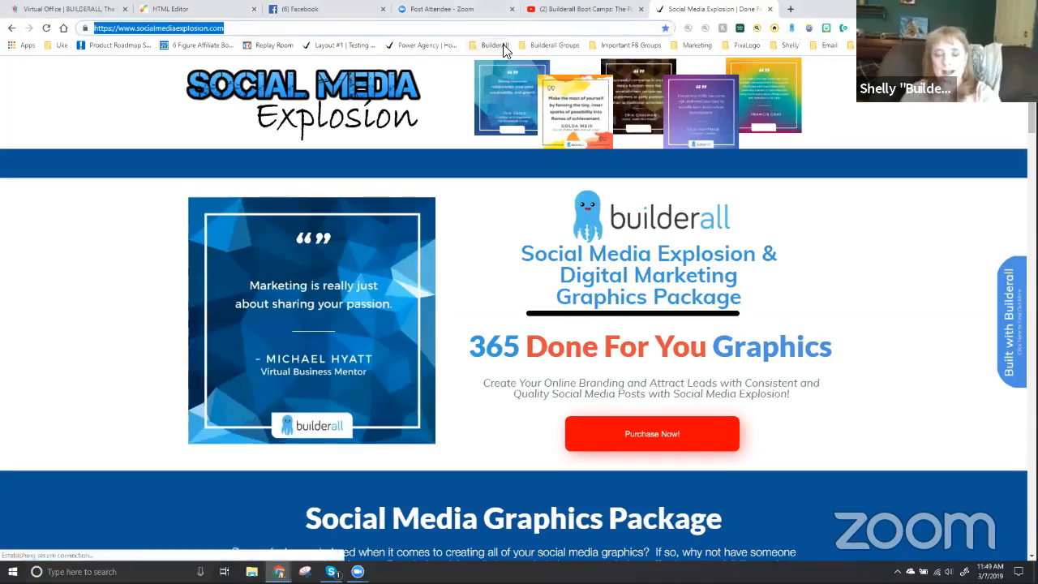
pyautogui.write('builderall')
pyautogui.press('Return')
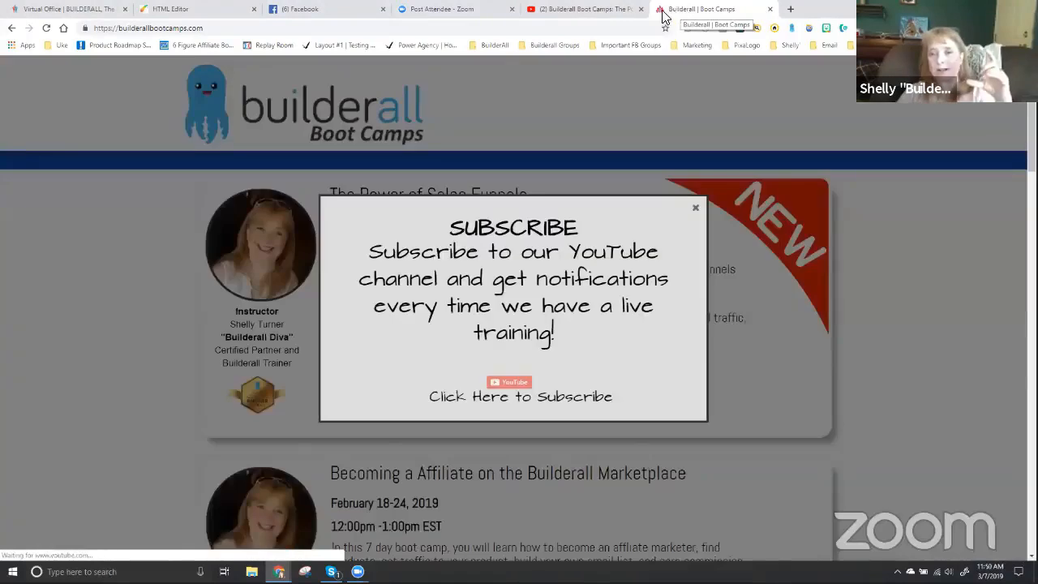
pyautogui.click(696, 210)
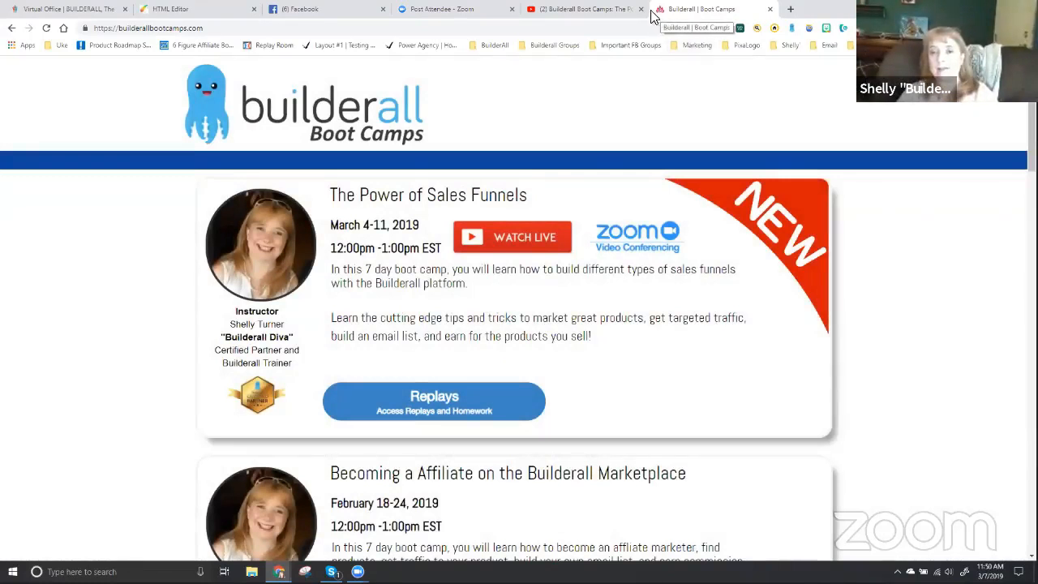
pyautogui.click(189, 11)
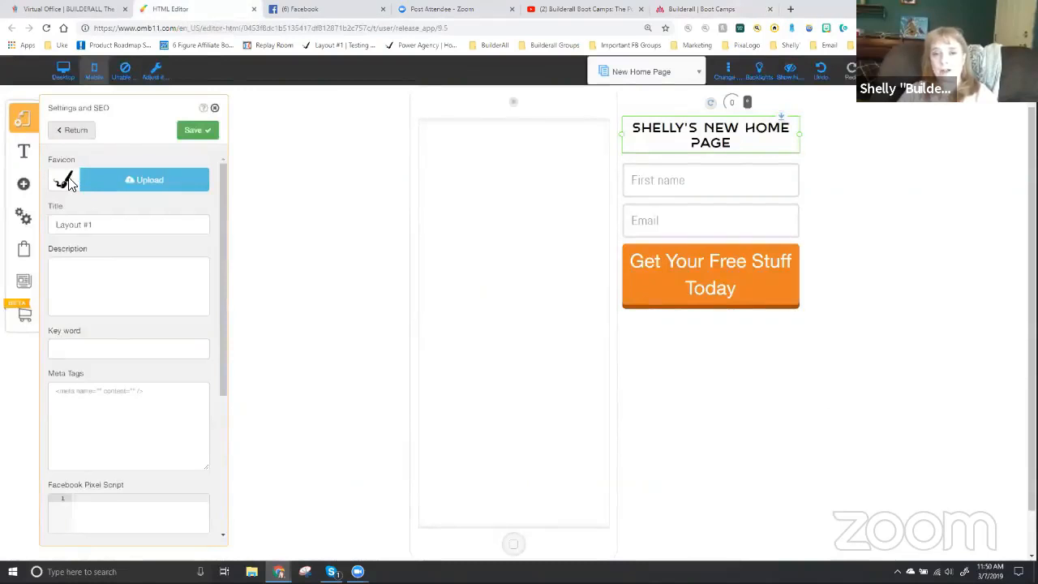
# Open travel.builderalldiva.com in a new browser tab to examine its favicon, and return to the HTML Editor
pyautogui.click(790, 9)
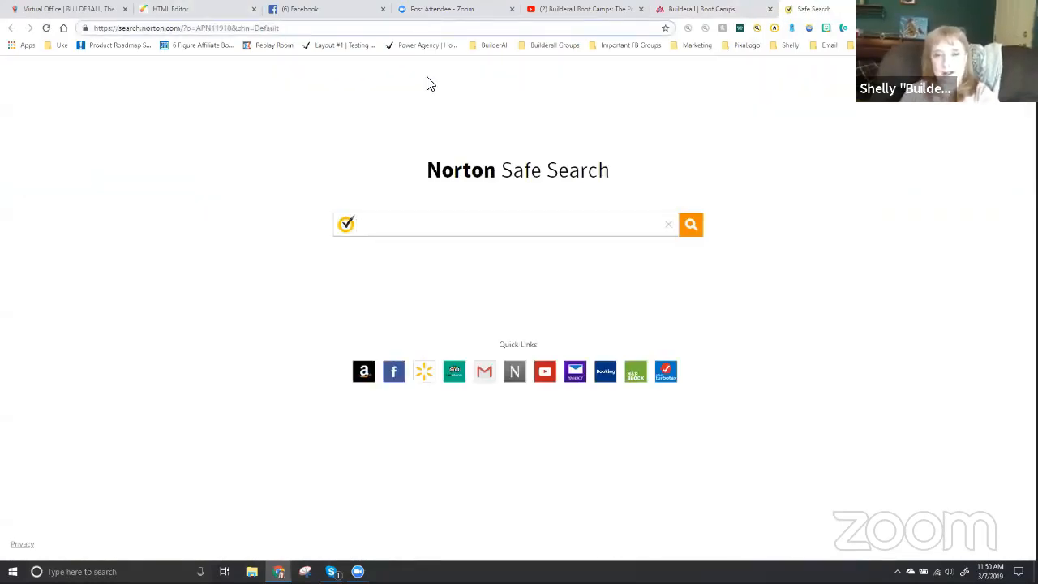
pyautogui.click(367, 31)
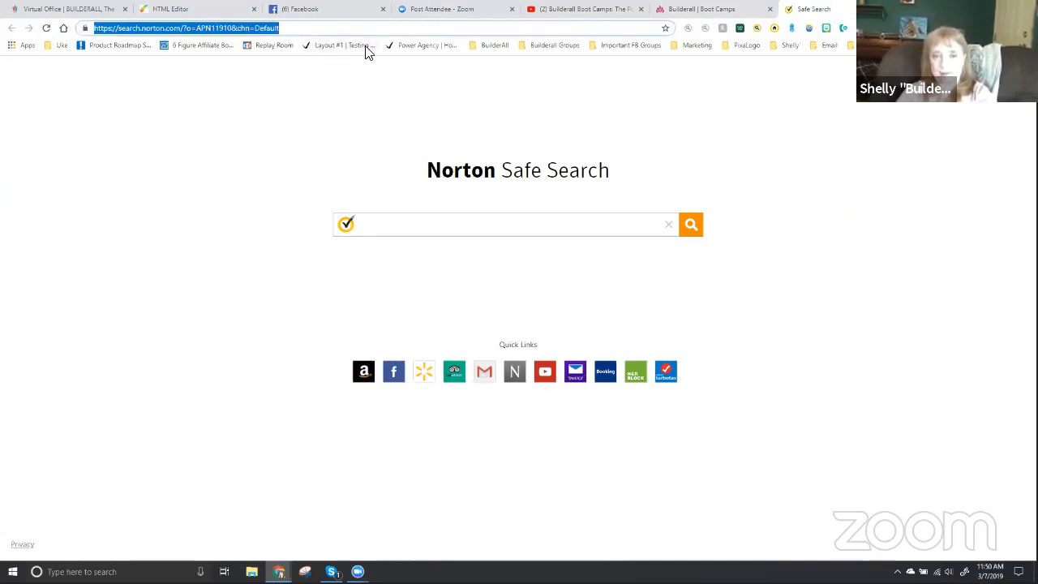
pyautogui.write('travel')
pyautogui.click(367, 53)
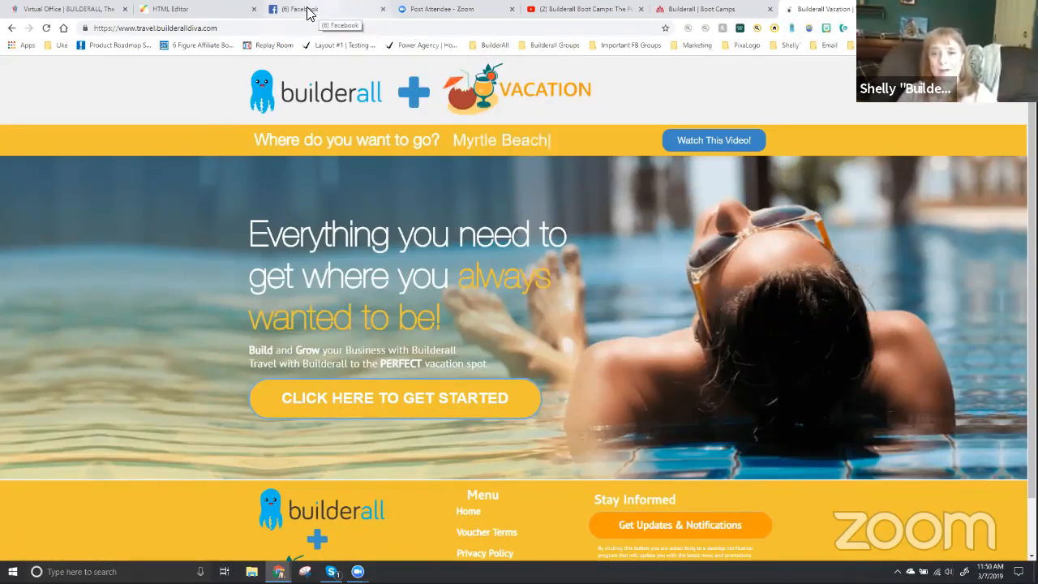
pyautogui.click(180, 8)
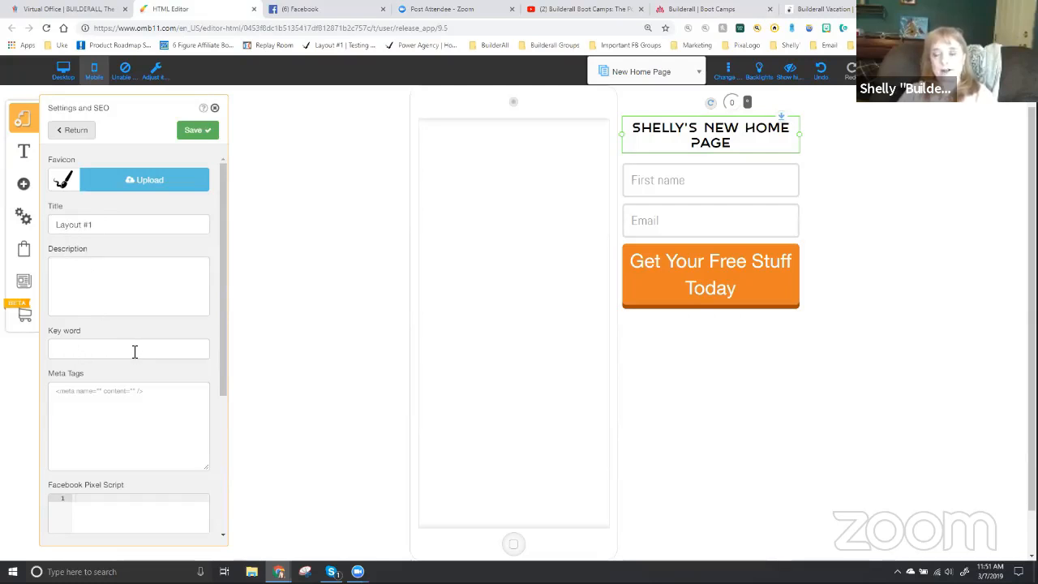
# Review Layout #1's key word, meta tags, Facebook pixel, analytics, scripts and Mailing Boss integration key fields
pyautogui.scroll(-1, 71, 304)
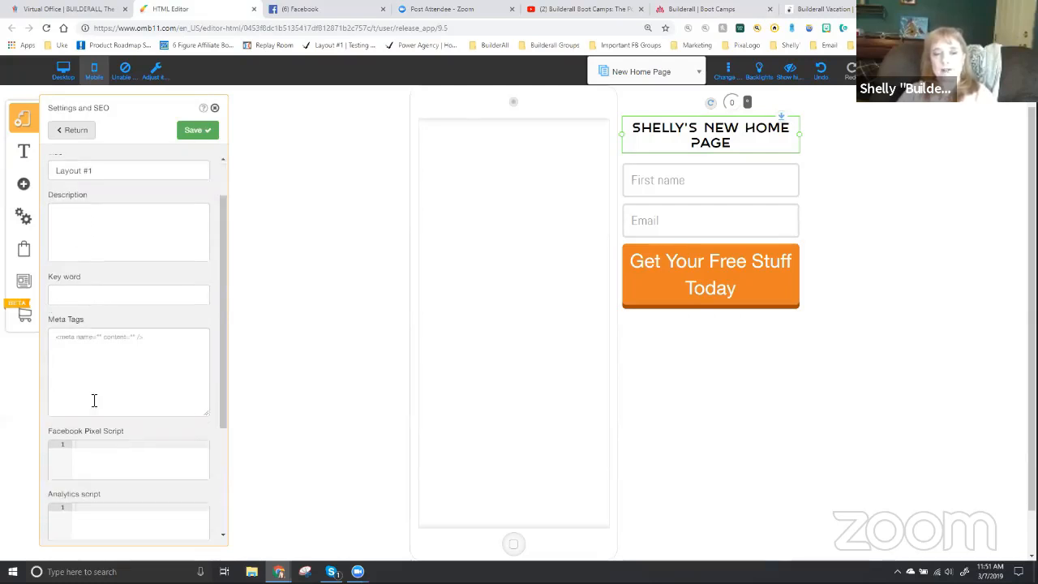
pyautogui.scroll(-2, 127, 380)
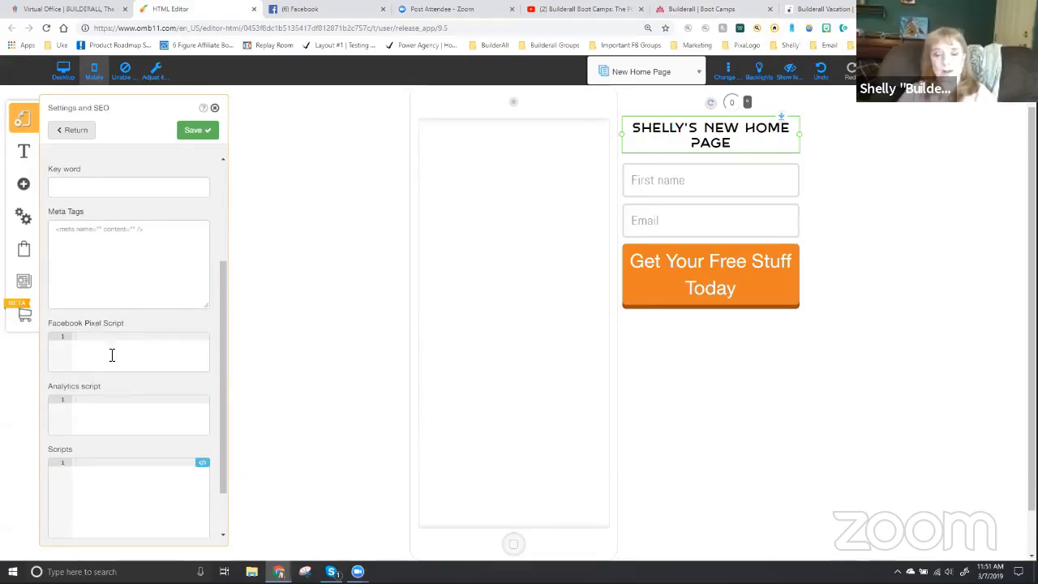
pyautogui.scroll(-1, 112, 355)
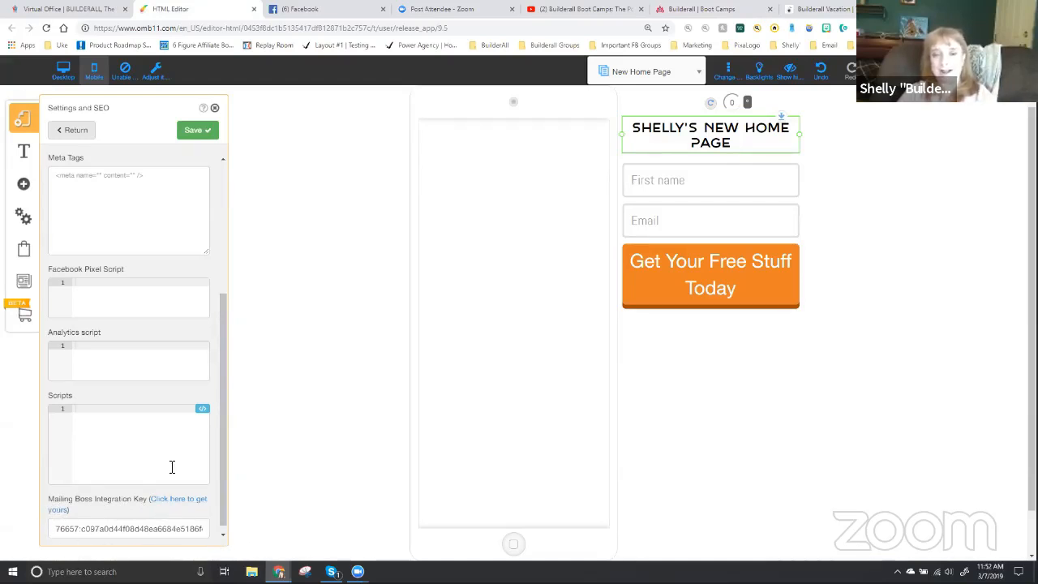
pyautogui.scroll(5, 138, 306)
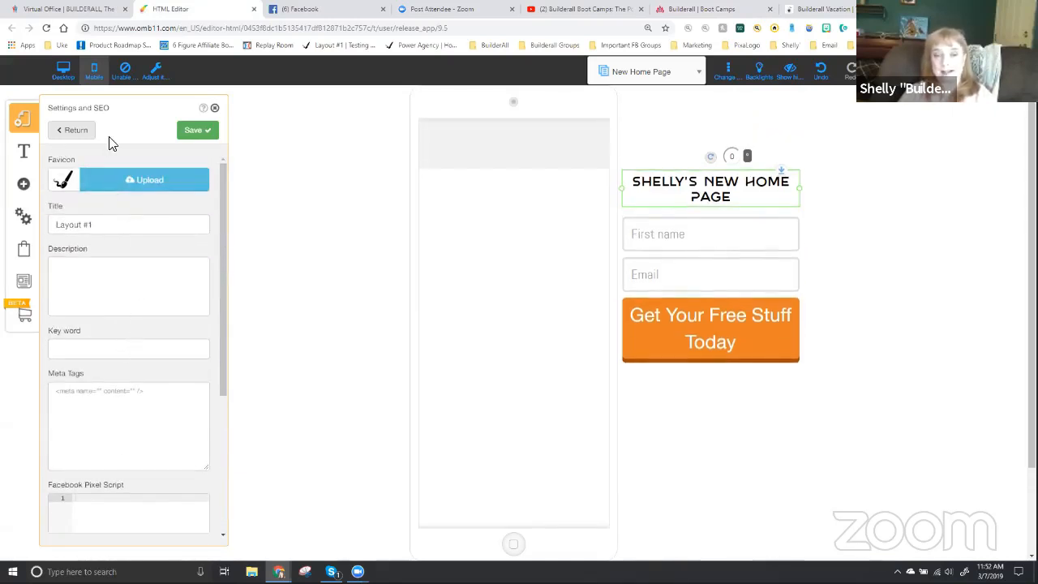
# Return to Layout #1's page list, apply automatic alphabetical sorting to the pages, and turn the option off again
pyautogui.click(73, 131)
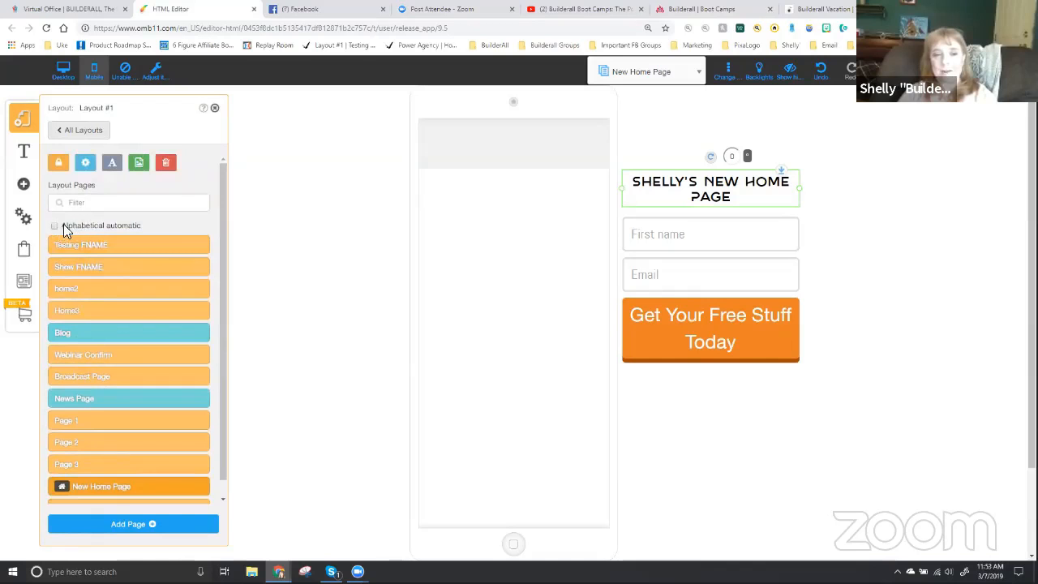
pyautogui.click(54, 225)
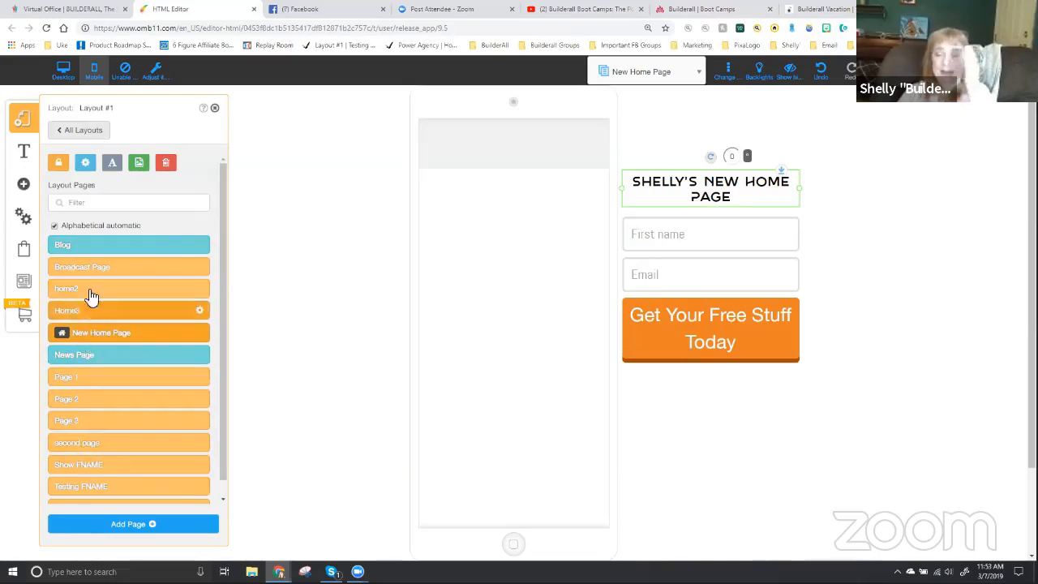
pyautogui.click(54, 226)
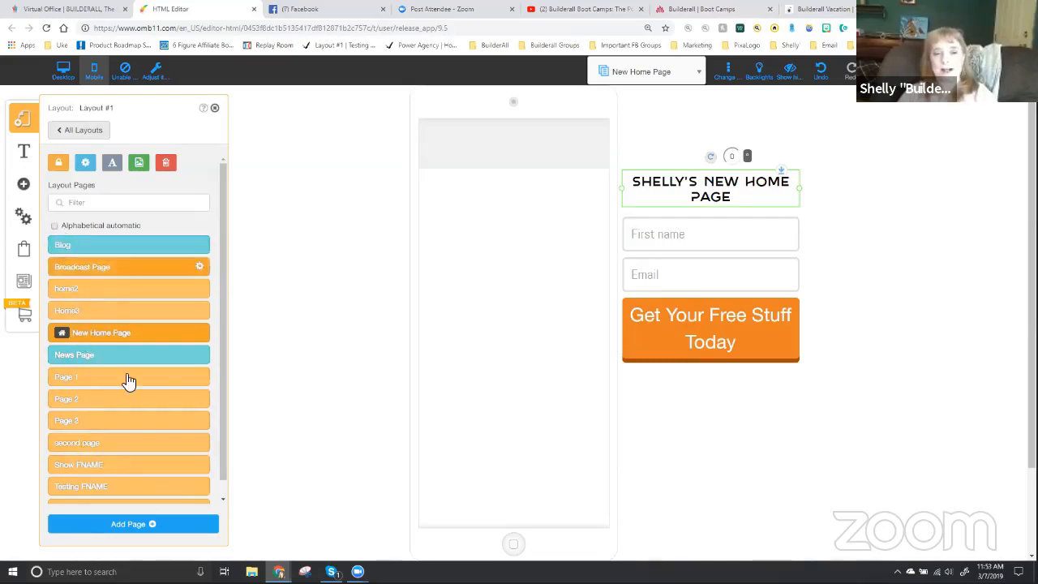
# Reorder the pages: New Home Page and Page 1 first, Broadcast Page above Blog, Show FNAME above Home3 and second page below it
pyautogui.moveTo(114, 388); pyautogui.dragTo(121, 245)
pyautogui.moveTo(118, 355); pyautogui.dragTo(116, 246)
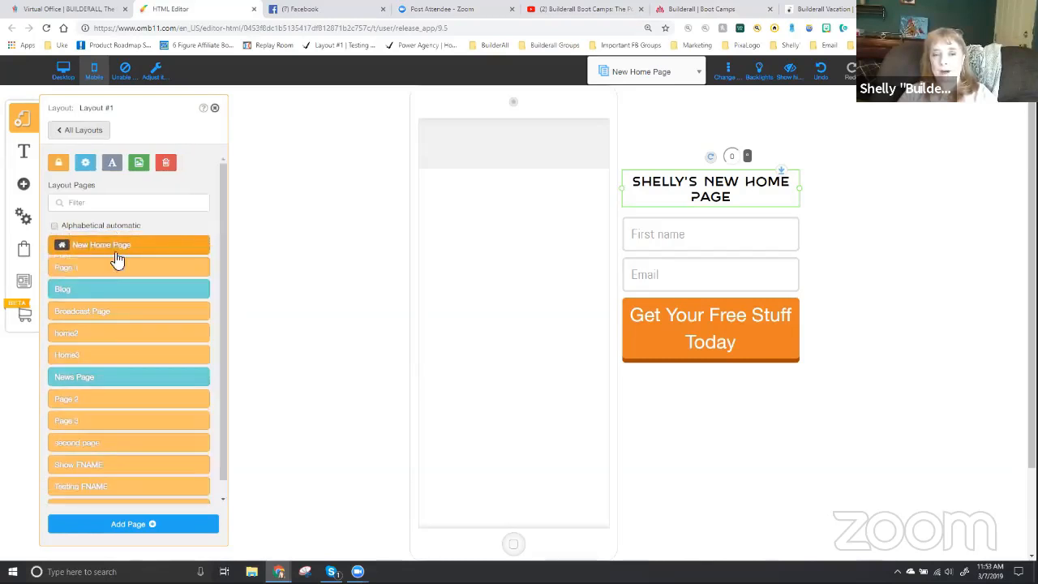
pyautogui.moveTo(114, 452); pyautogui.dragTo(120, 357)
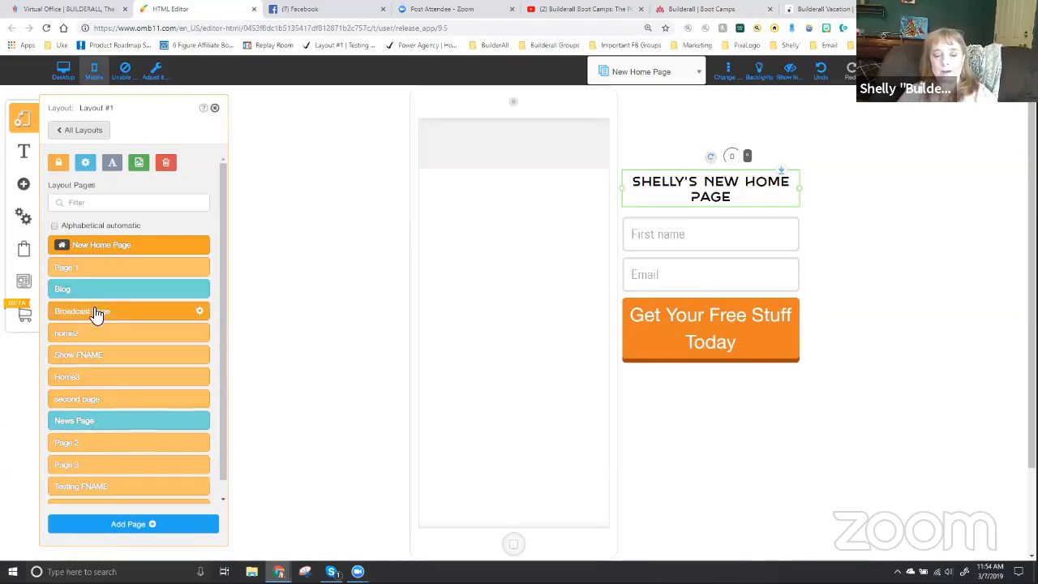
pyautogui.moveTo(97, 318); pyautogui.dragTo(96, 288)
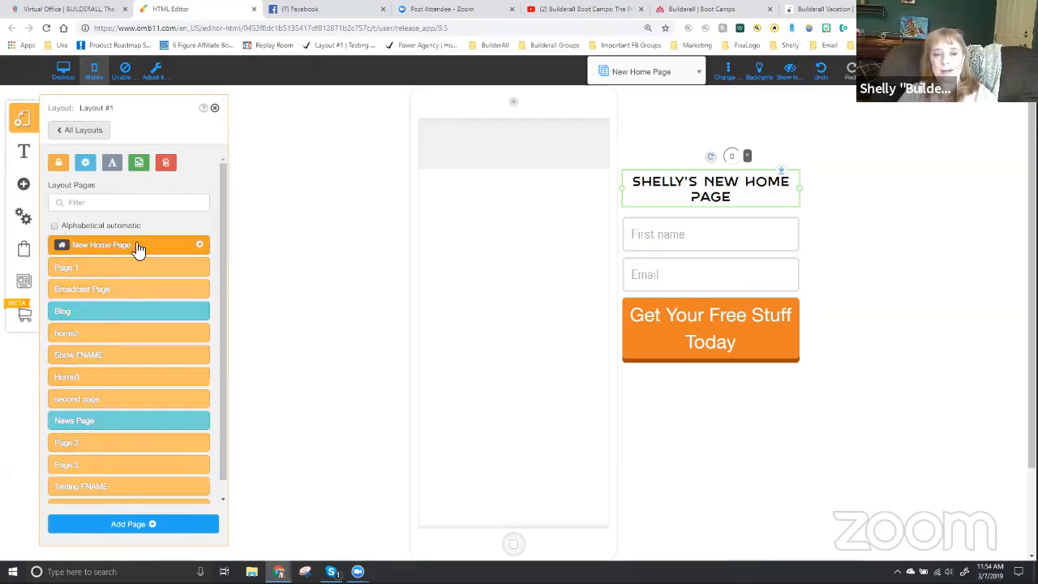
# Open New Home Page's settings, reload the Builderall Boot Camps site to examine its subscribe popup, and return to the HTML Editor
pyautogui.click(201, 247)
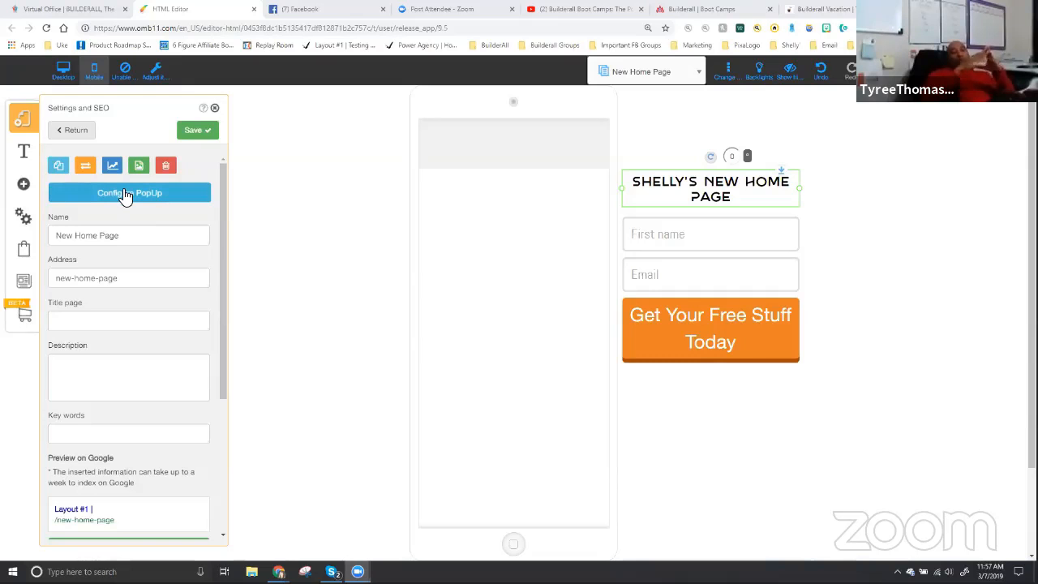
pyautogui.click(709, 9)
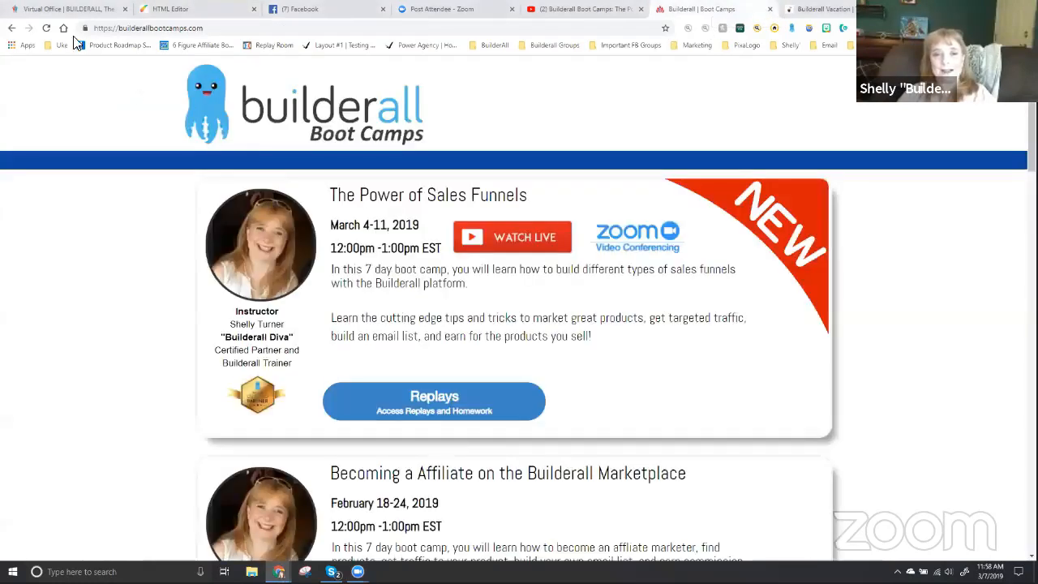
pyautogui.click(46, 27)
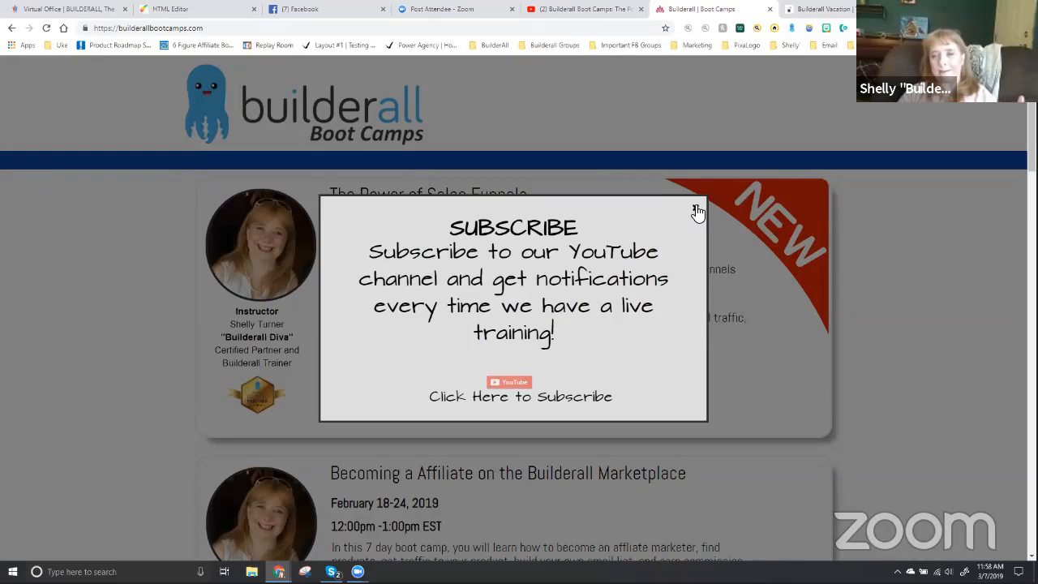
pyautogui.click(278, 172)
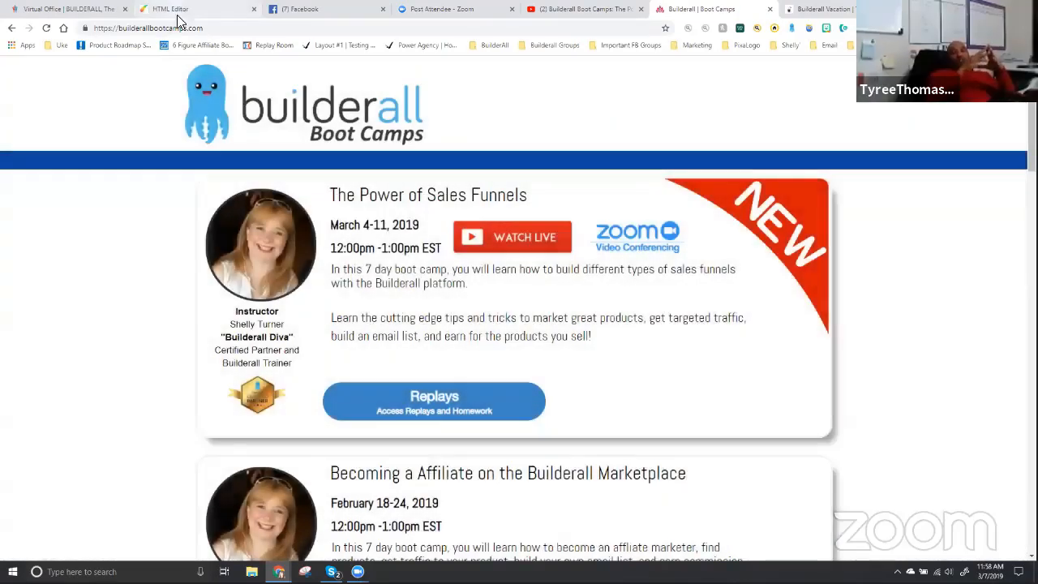
pyautogui.click(174, 9)
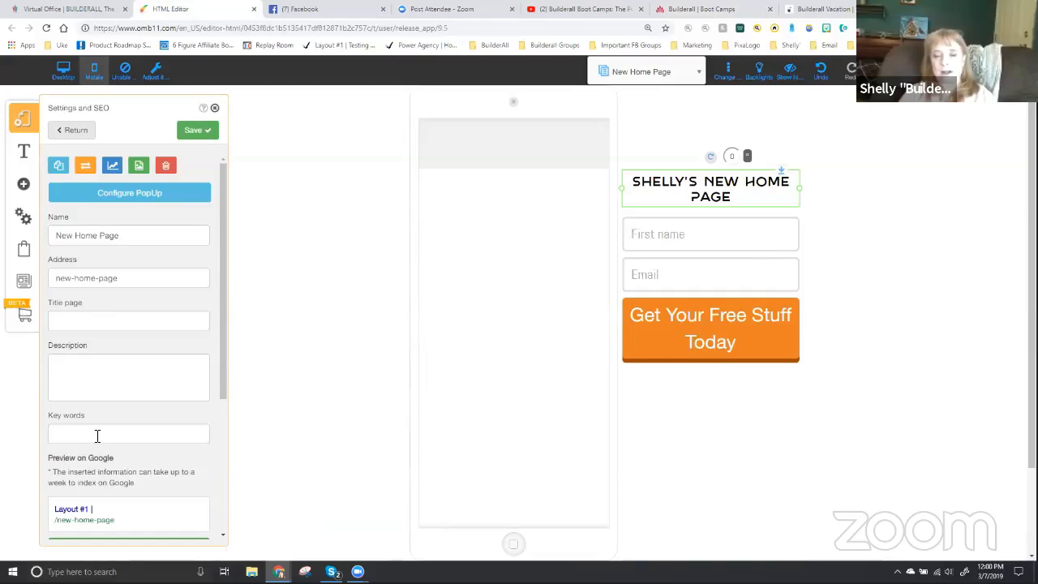
# Set New Home Page's title to the trainer's first name followed by "is Awesome" and update the Google preview
pyautogui.scroll(-5, 98, 436)
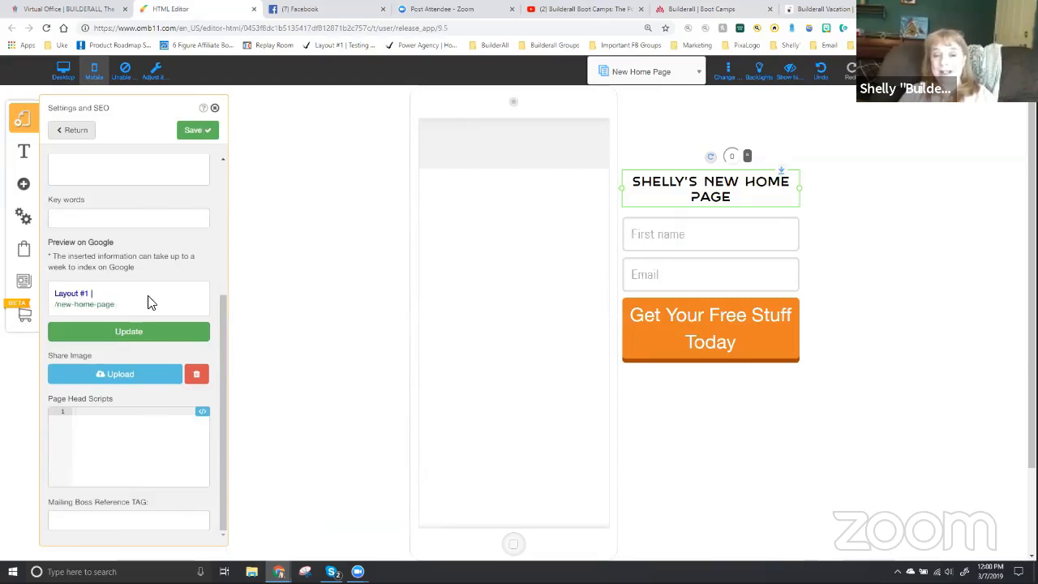
pyautogui.scroll(3, 146, 300)
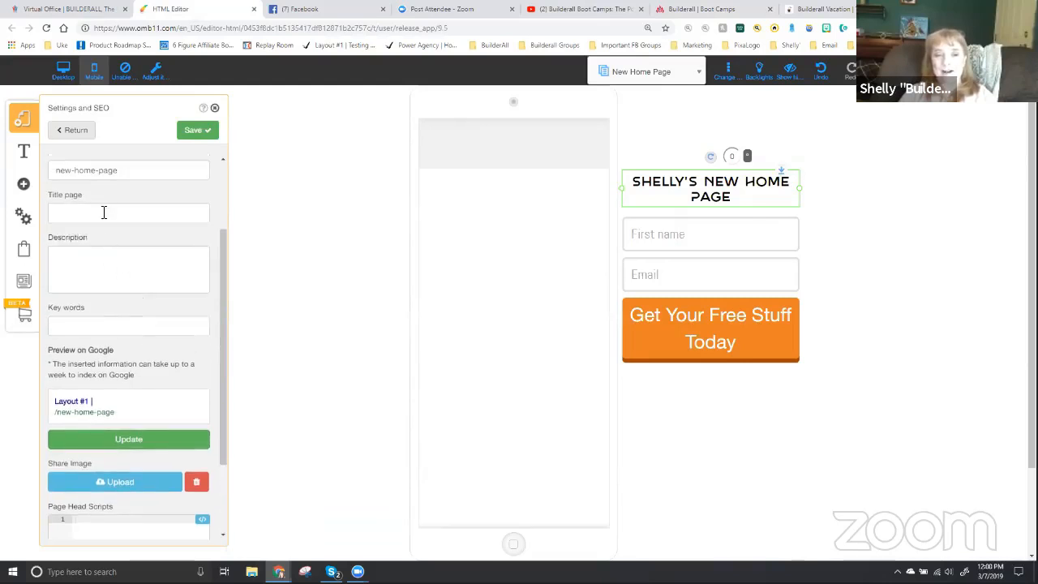
pyautogui.click(103, 212)
pyautogui.write('Shelly is Awesome')
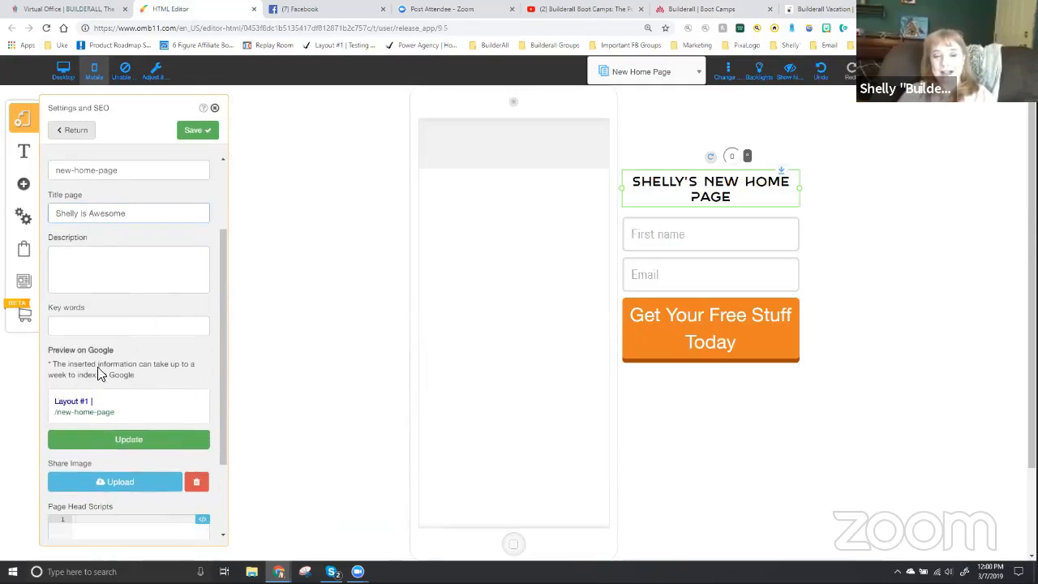
pyautogui.click(131, 443)
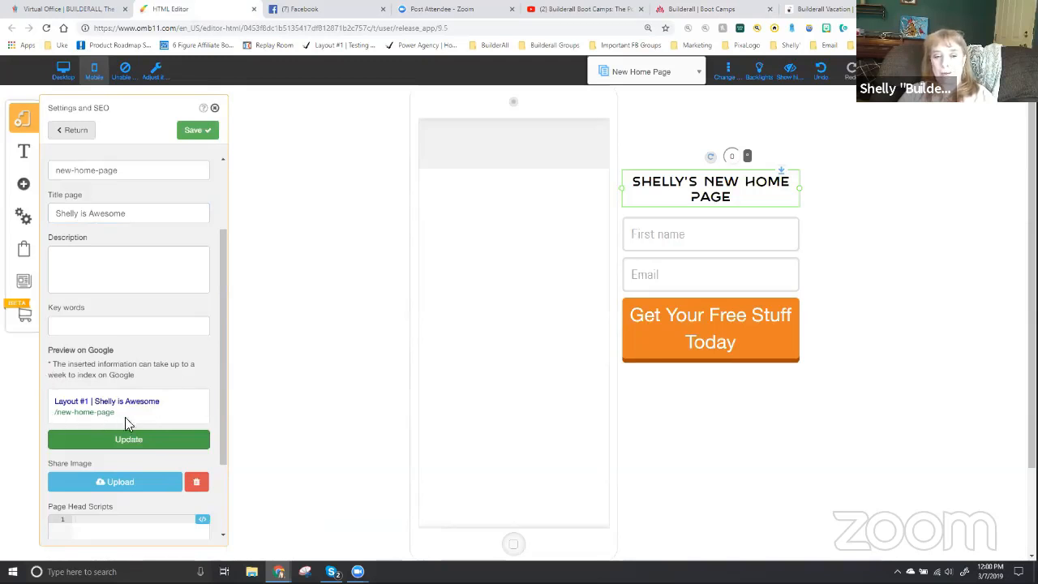
# Check New Home Page's share image setting, switch to Facebook, and open the account's own profile with the chat window collapsed
pyautogui.scroll(-3, 115, 414)
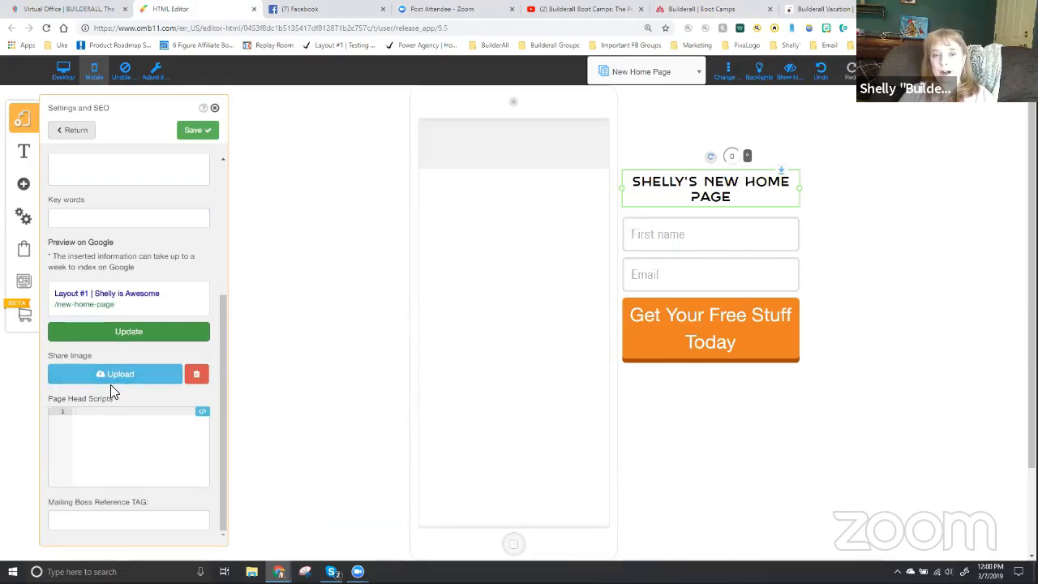
pyautogui.click(320, 13)
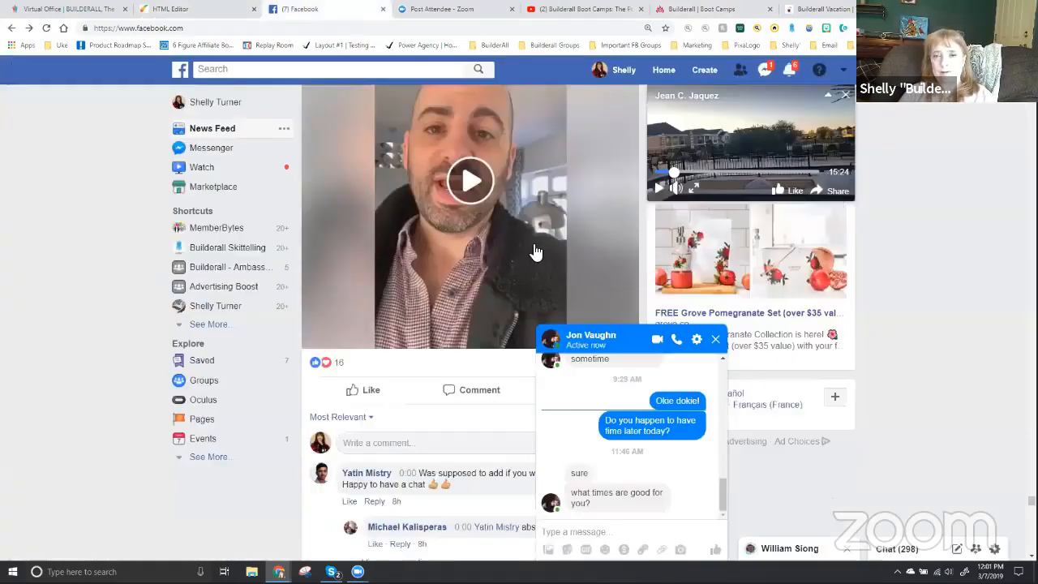
pyautogui.click(623, 69)
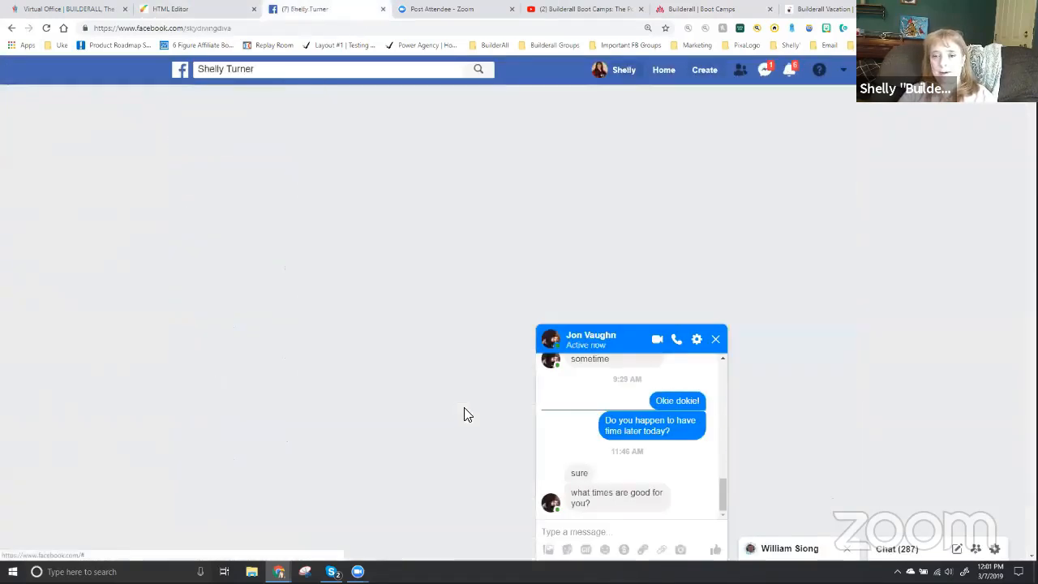
pyautogui.click(635, 342)
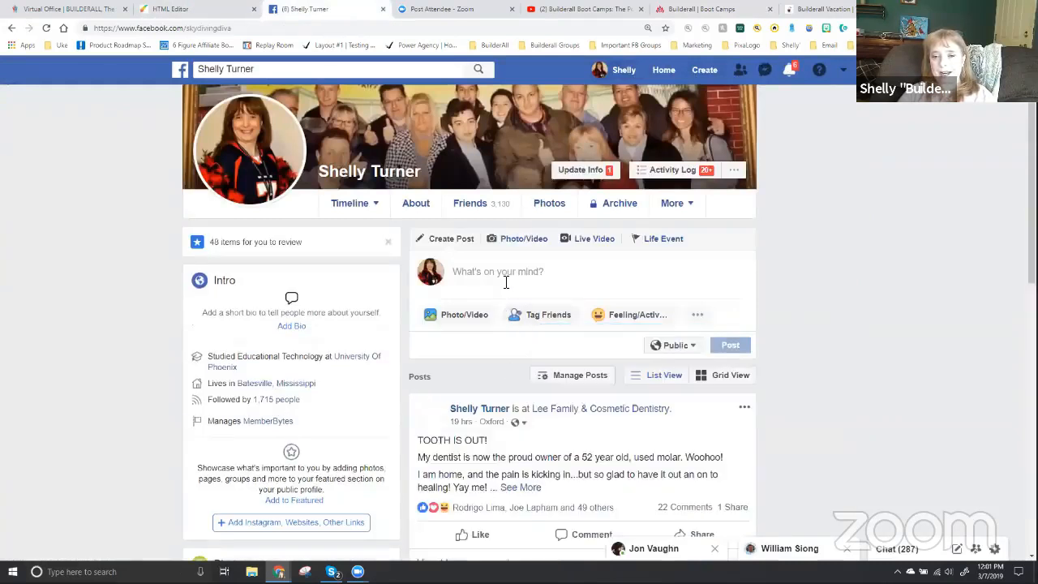
pyautogui.click(576, 258)
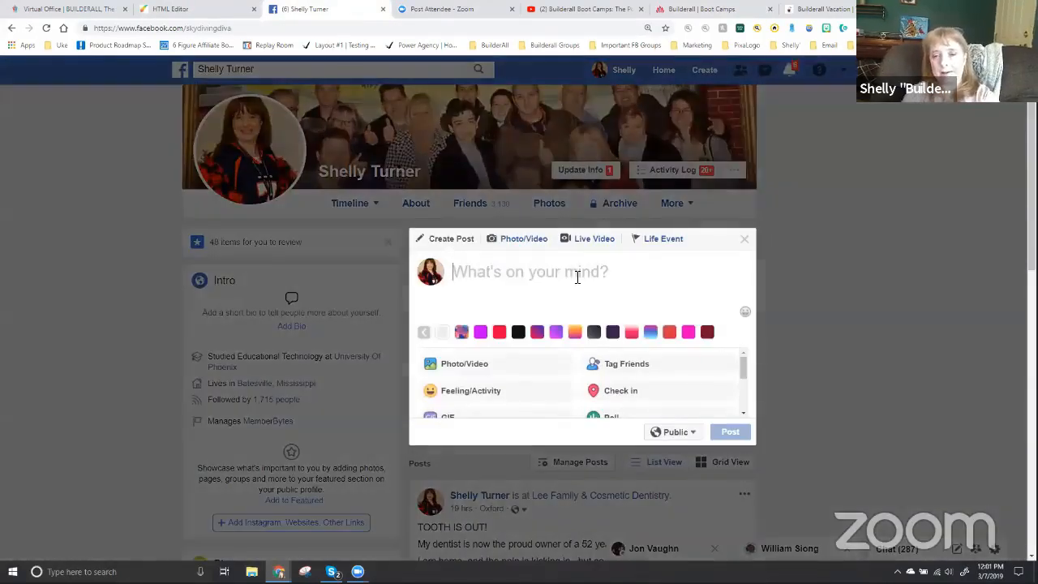
pyautogui.write('socialmediaexplsio')
pyautogui.press('BackSpace')
pyautogui.press('BackSpace')
pyautogui.press('BackSpace')
pyautogui.write('io')
pyautogui.press('BackSpace')
pyautogui.press('BackSpace')
pyautogui.write('osion.com')
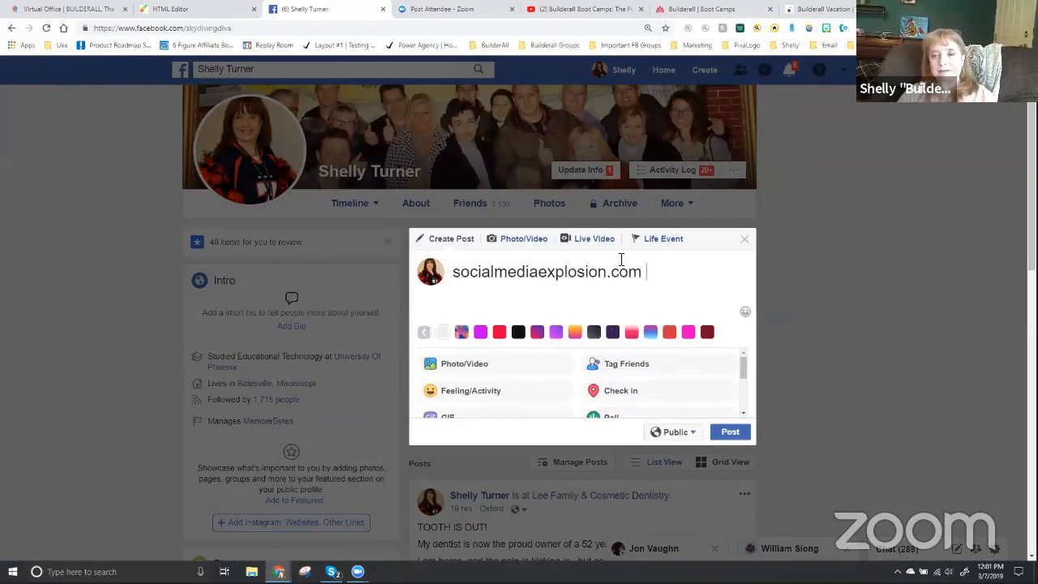
pyautogui.click(454, 278)
pyautogui.write('http://www.')
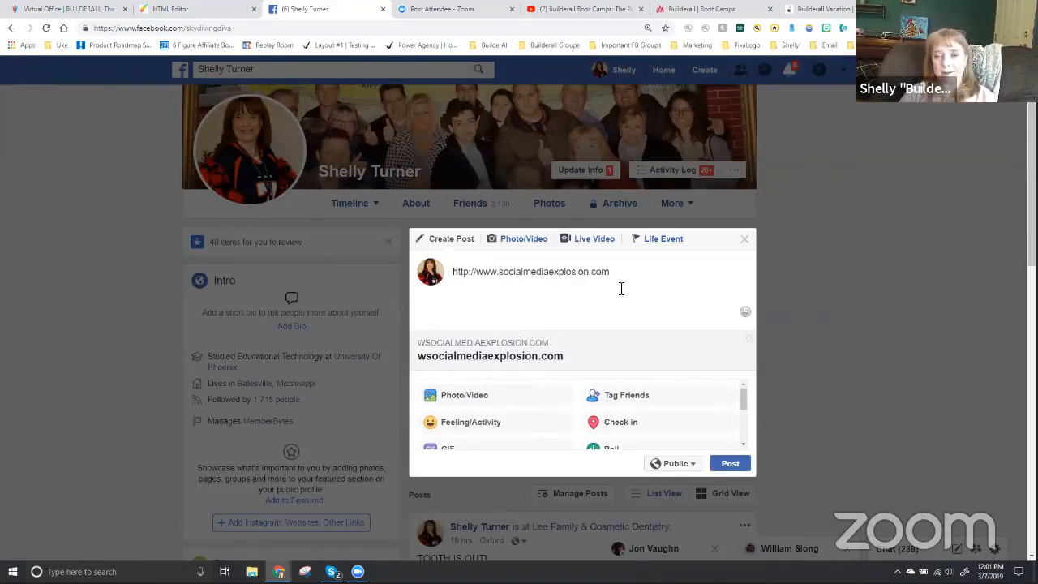
# Replace the draft's link with socialmediaexplosion.com and publish the post
pyautogui.moveTo(611, 271); pyautogui.dragTo(444, 276)
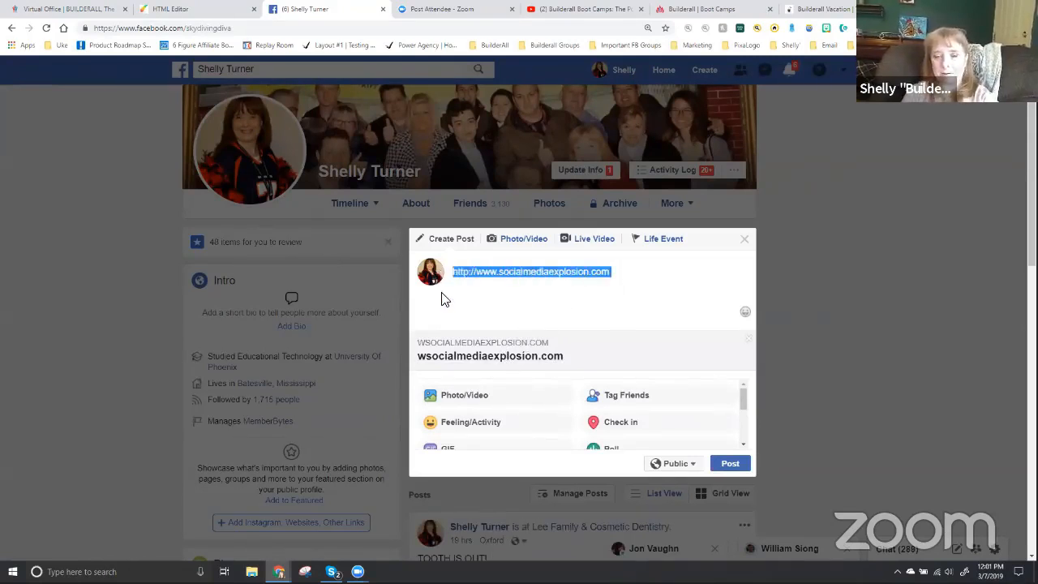
pyautogui.write('socia')
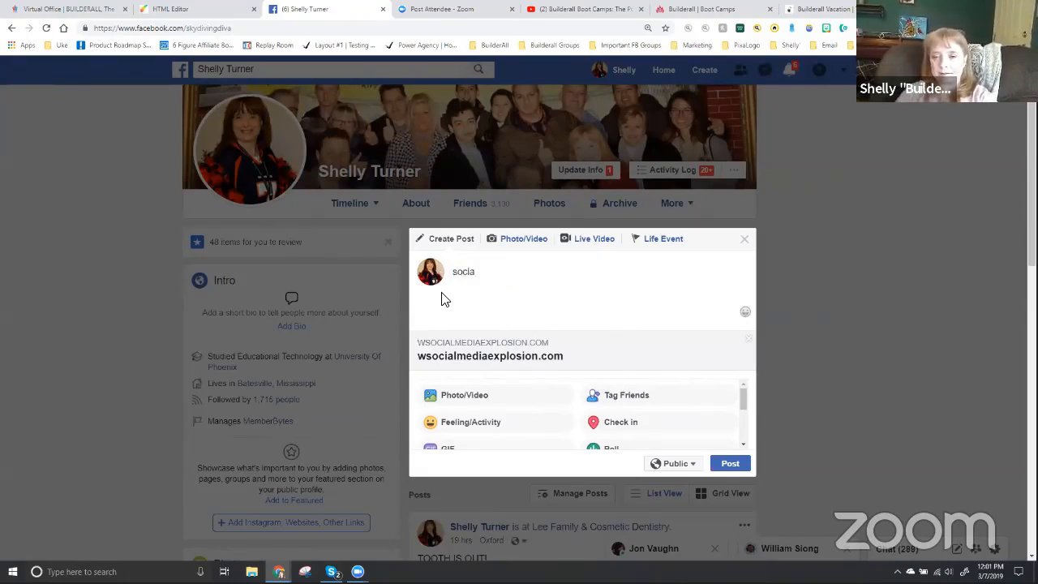
pyautogui.click(745, 239)
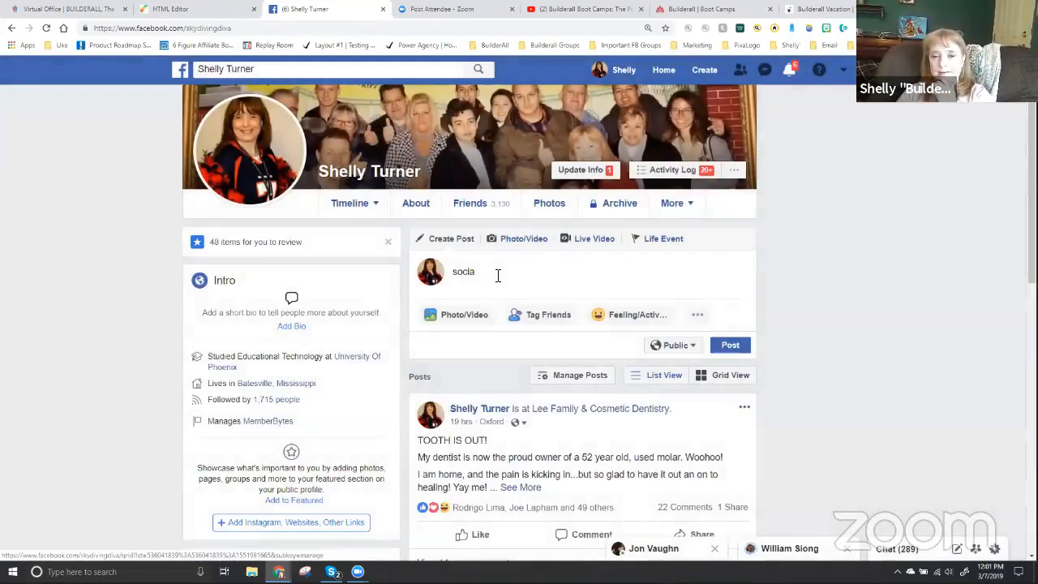
pyautogui.click(498, 276)
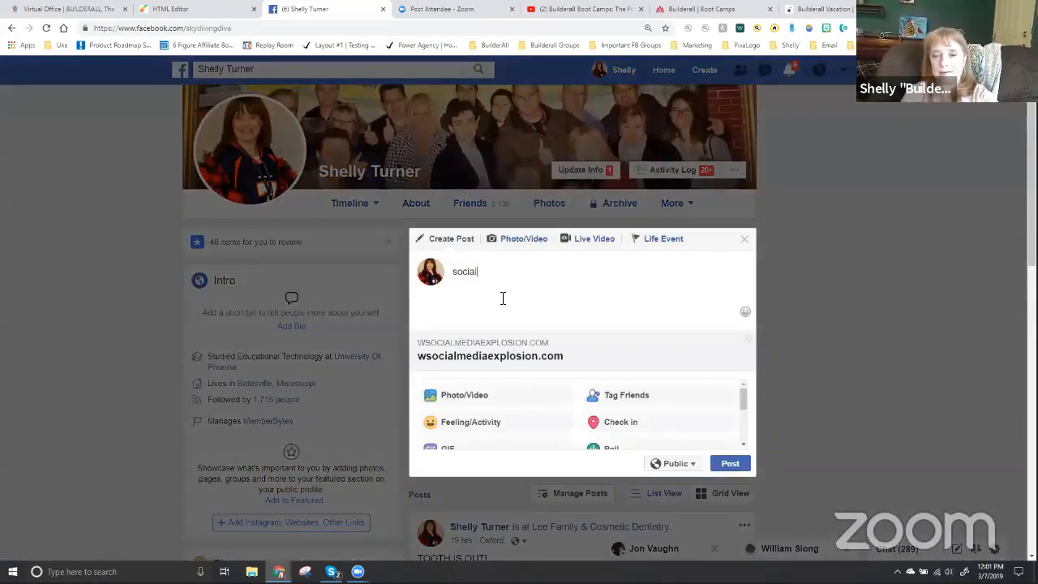
pyautogui.write('lmediaexplosion.com')
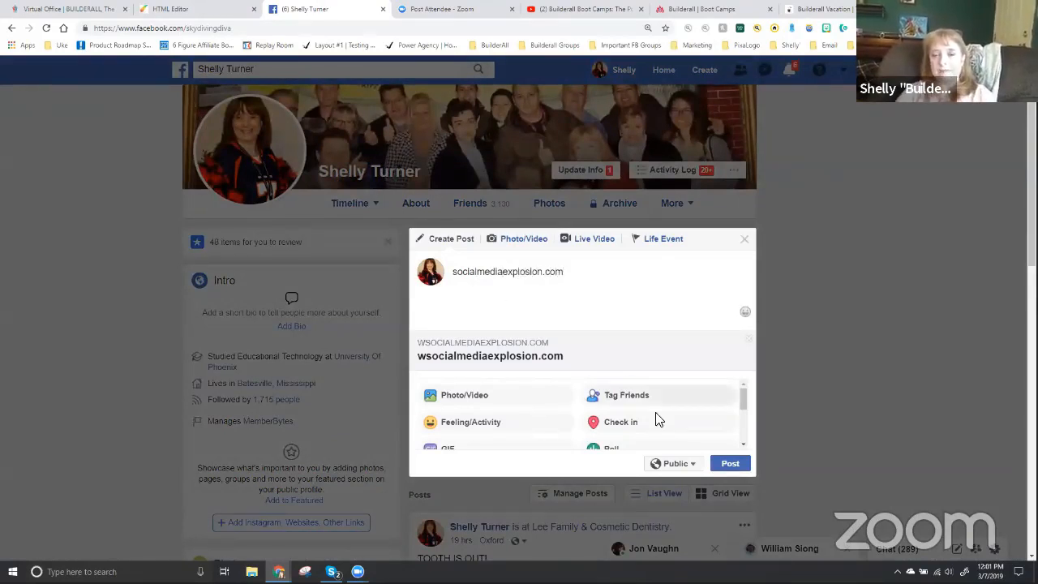
pyautogui.click(728, 466)
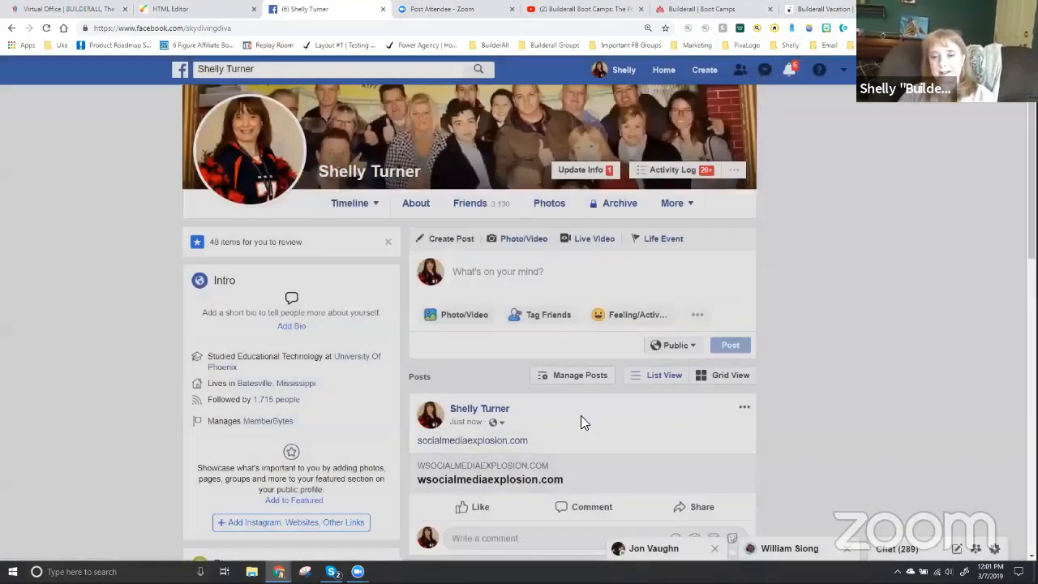
# Delete the just-published post with the wsocialmediaexplosion.com preview from the profile timeline
pyautogui.scroll(-2, 579, 426)
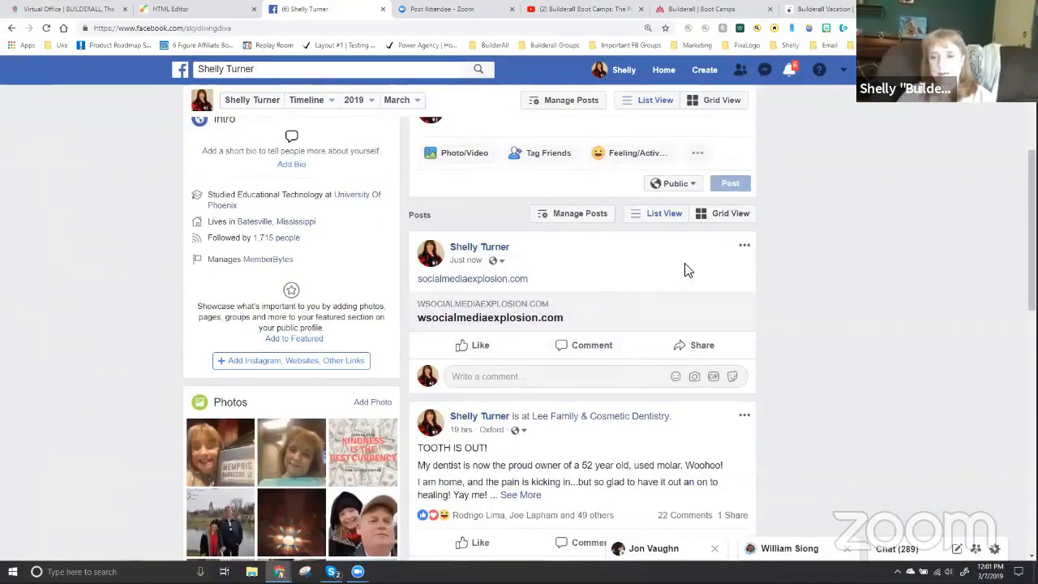
pyautogui.click(744, 249)
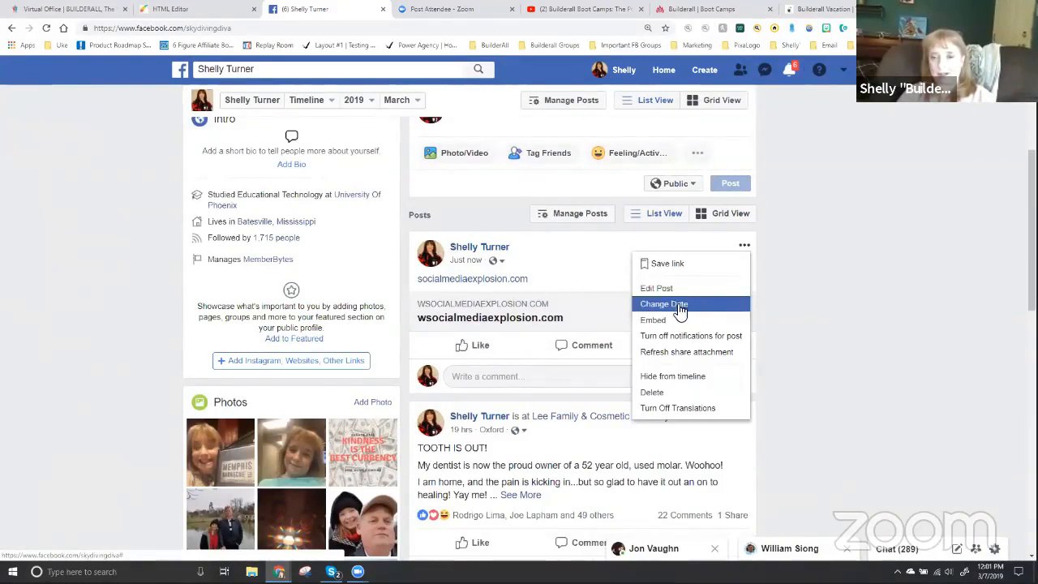
pyautogui.click(657, 392)
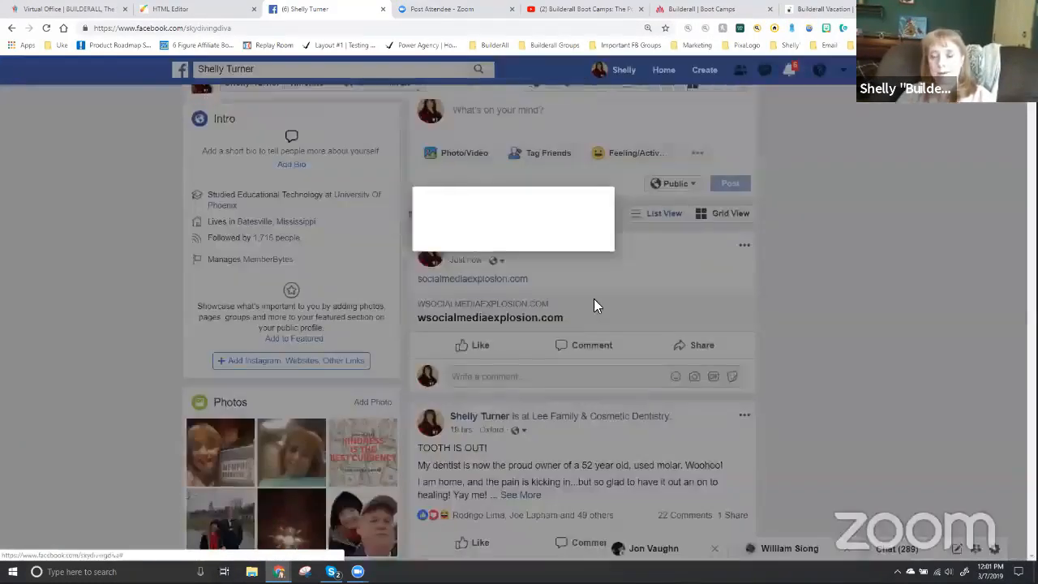
pyautogui.click(639, 273)
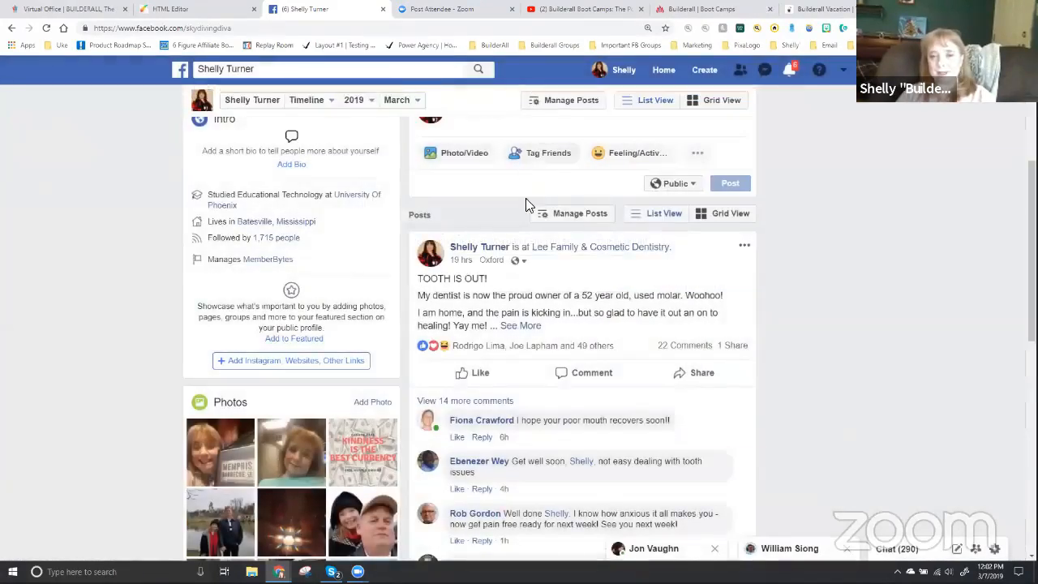
# Publish a new public profile post containing only socialmediaexplosion.com
pyautogui.scroll(2, 525, 203)
pyautogui.click(528, 271)
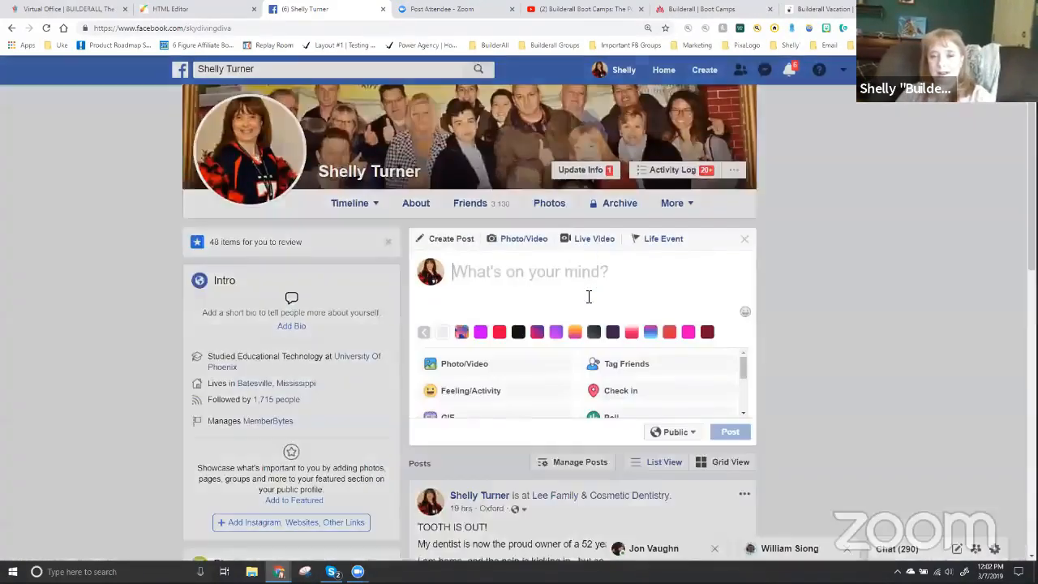
pyautogui.write('socialmedia')
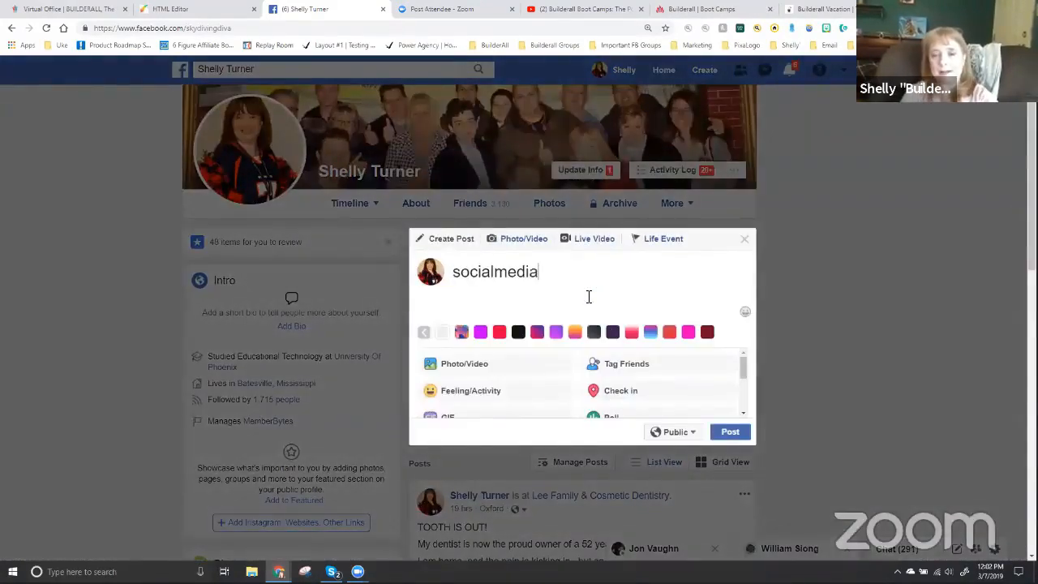
pyautogui.write('explosion.com')
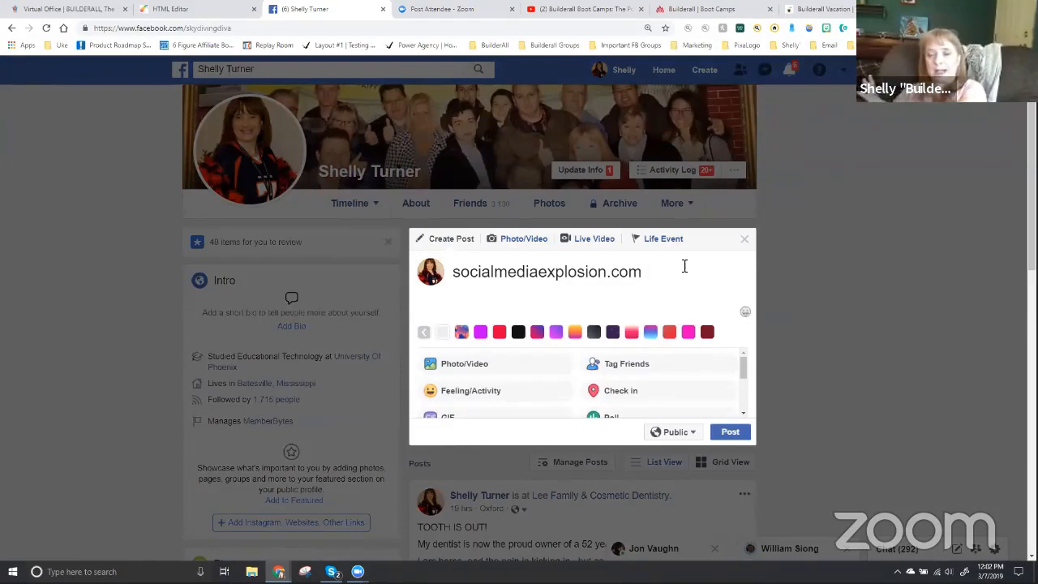
pyautogui.click(730, 431)
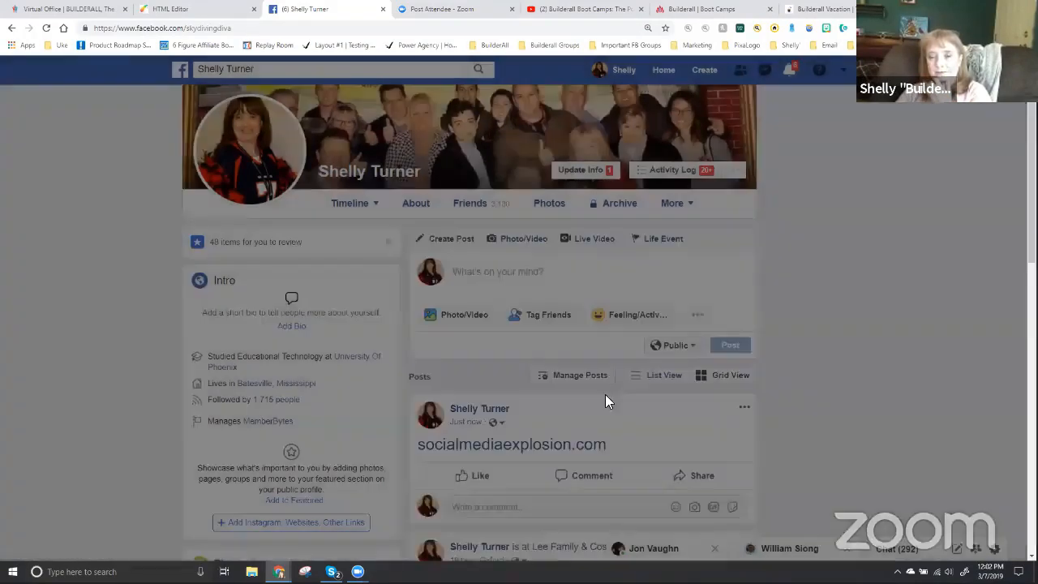
# Delete the second socialmediaexplosion.com post from the profile timeline
pyautogui.scroll(-2, 611, 421)
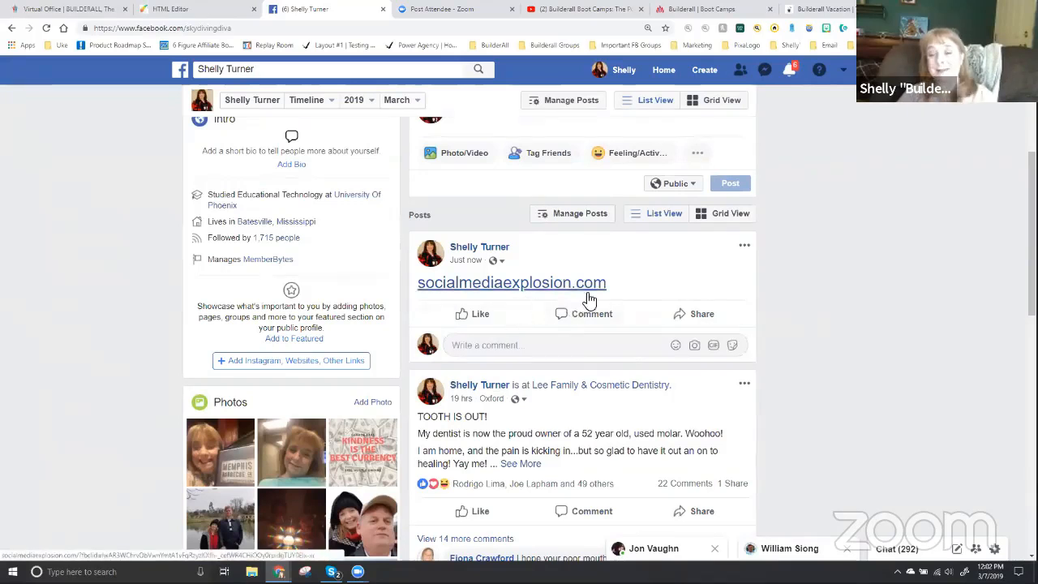
pyautogui.click(743, 247)
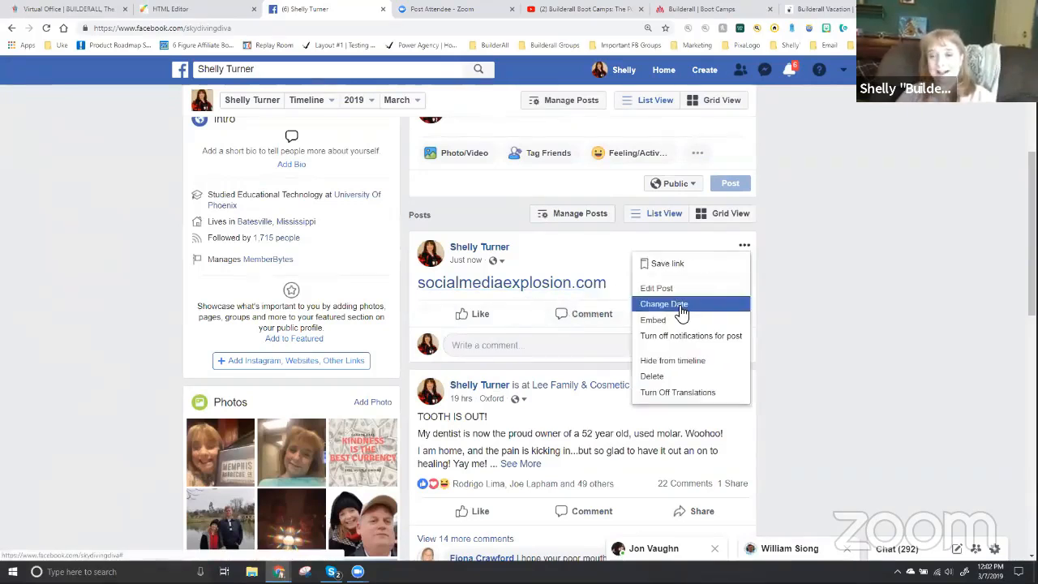
pyautogui.click(671, 376)
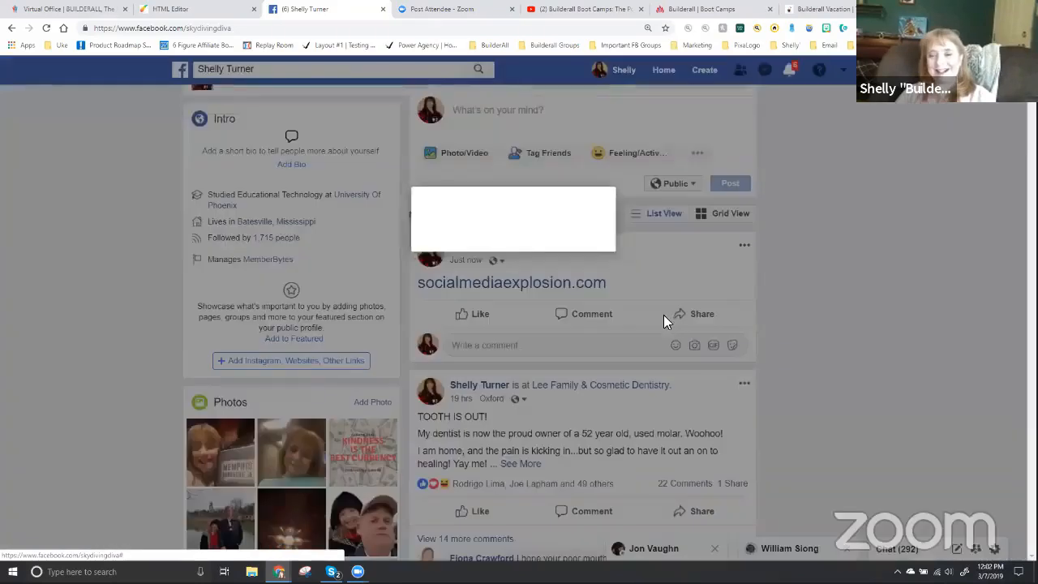
pyautogui.click(635, 272)
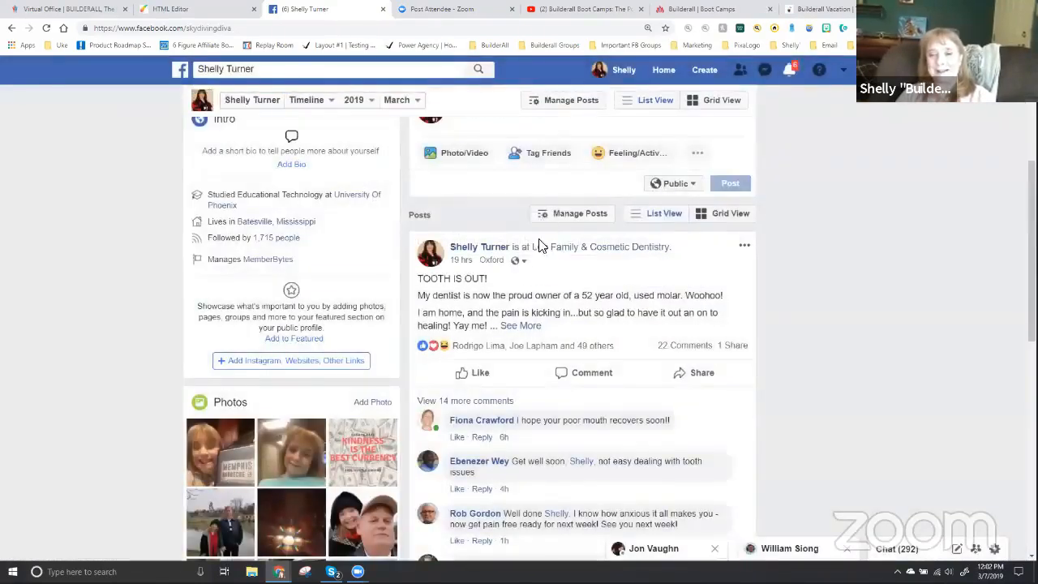
pyautogui.write('www')
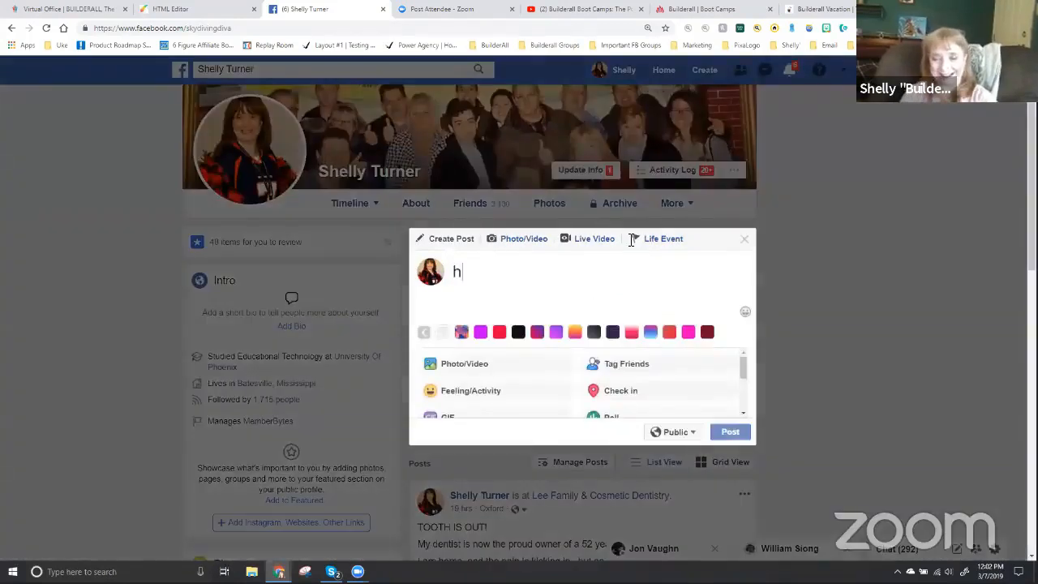
pyautogui.write('.social')
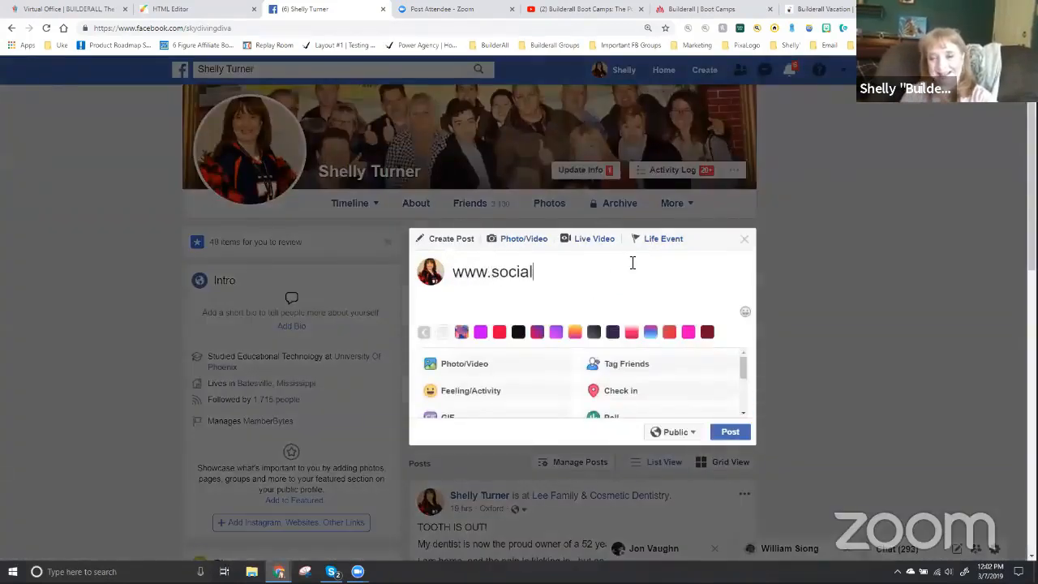
pyautogui.write('mediaexplosion.com')
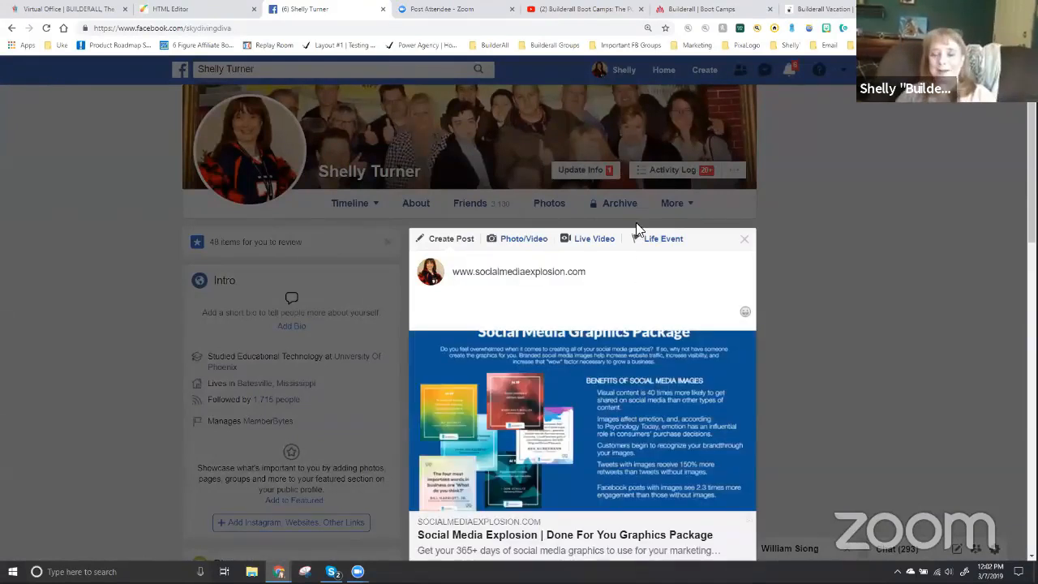
pyautogui.scroll(-1, 575, 315)
pyautogui.scroll(-1, 575, 315)
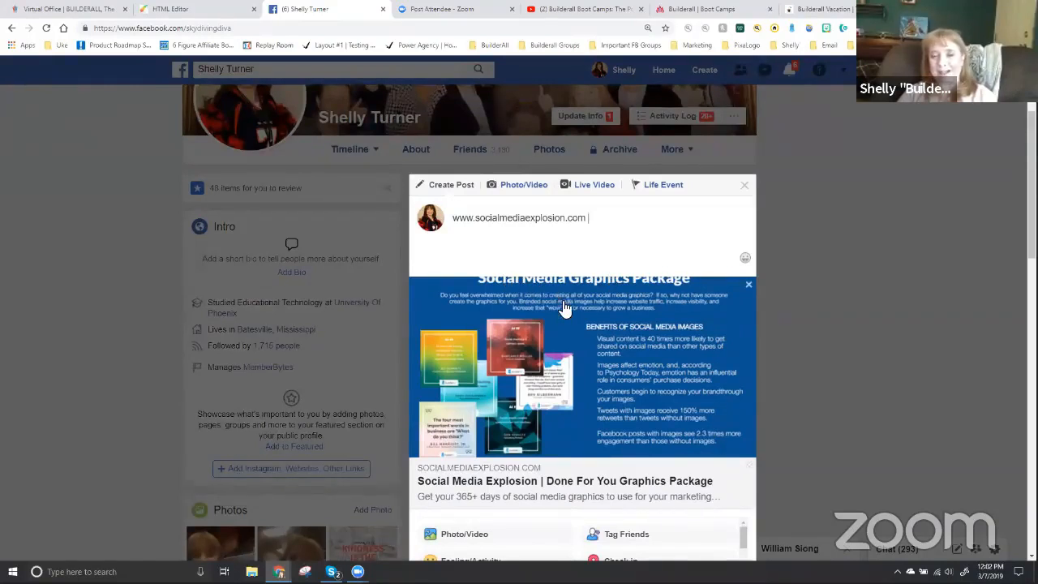
# Compare the Share Image and other page SEO settings in the HTML Editor with the link preview in the Facebook draft
pyautogui.click(166, 12)
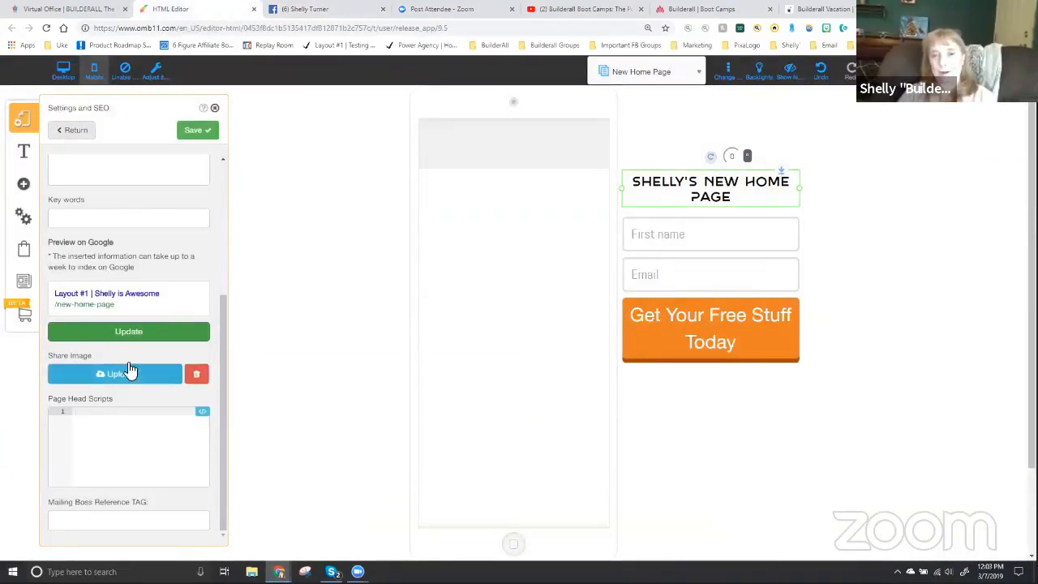
pyautogui.click(353, 9)
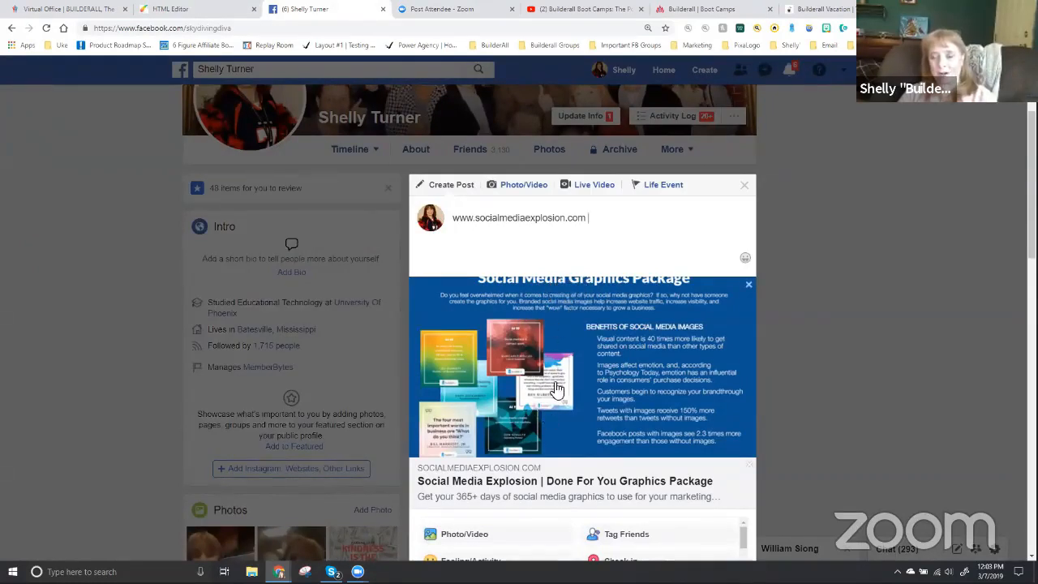
pyautogui.click(199, 12)
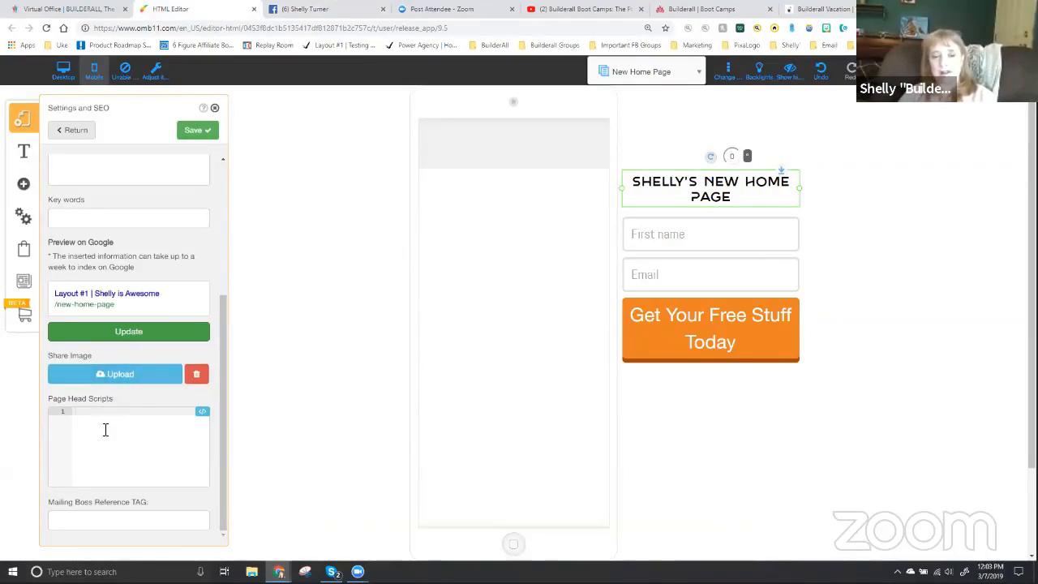
pyautogui.scroll(-3, 105, 429)
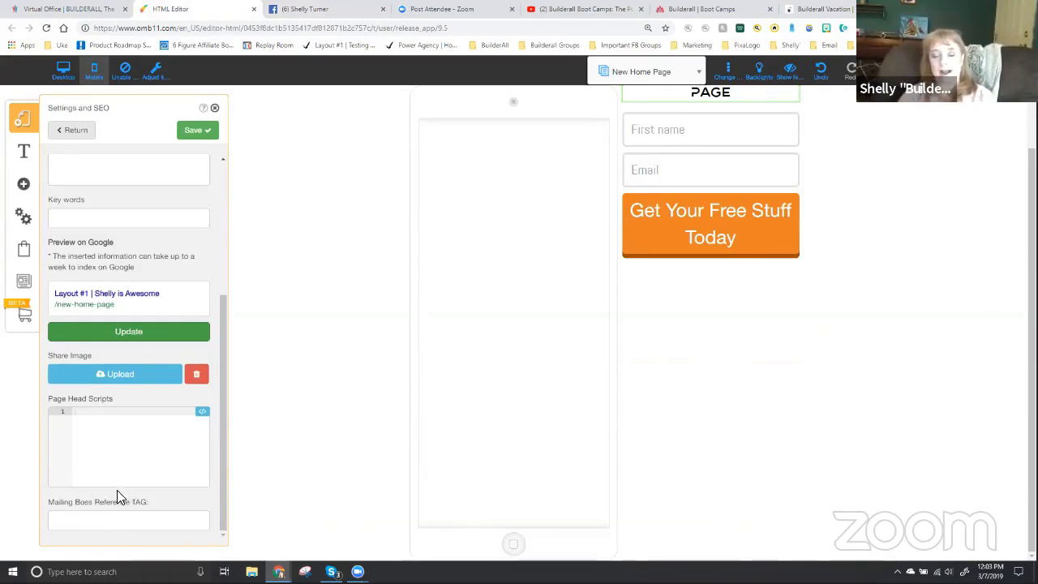
# Switch the editor to desktop view and review the layouts list, Layout #1's pages and the New Home Page settings
pyautogui.click(61, 71)
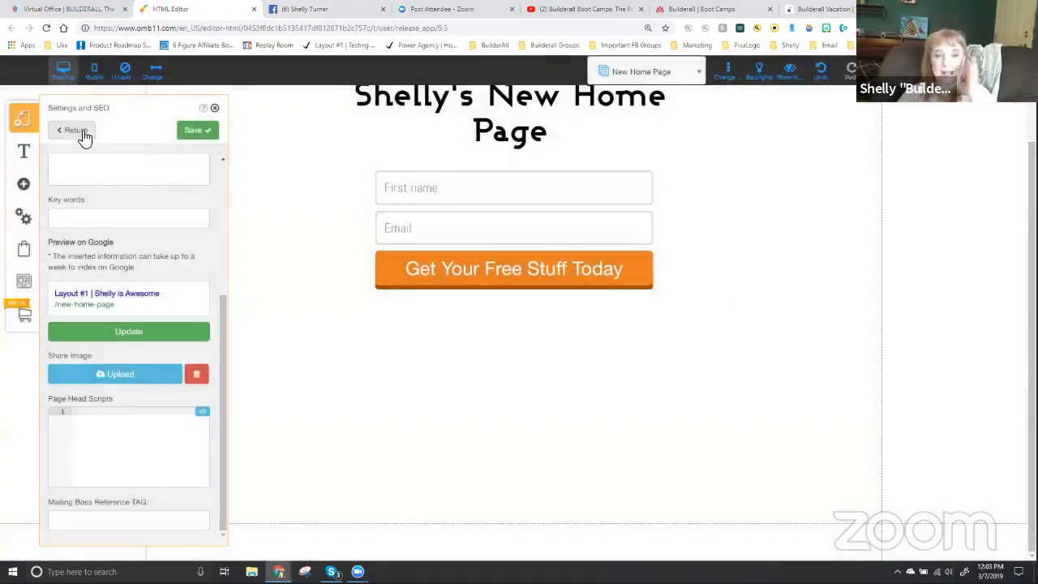
pyautogui.click(76, 134)
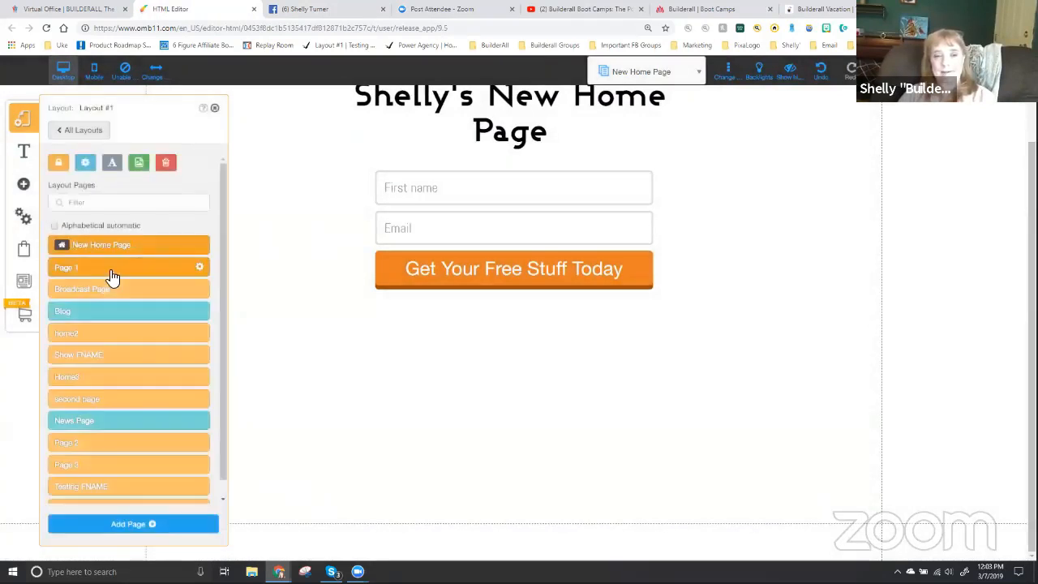
pyautogui.click(71, 132)
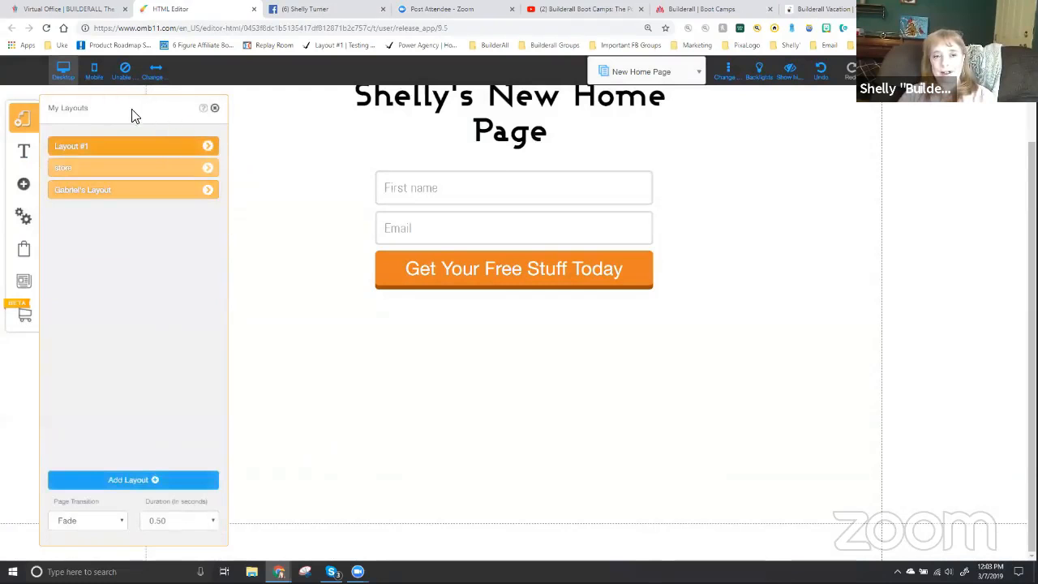
pyautogui.click(209, 148)
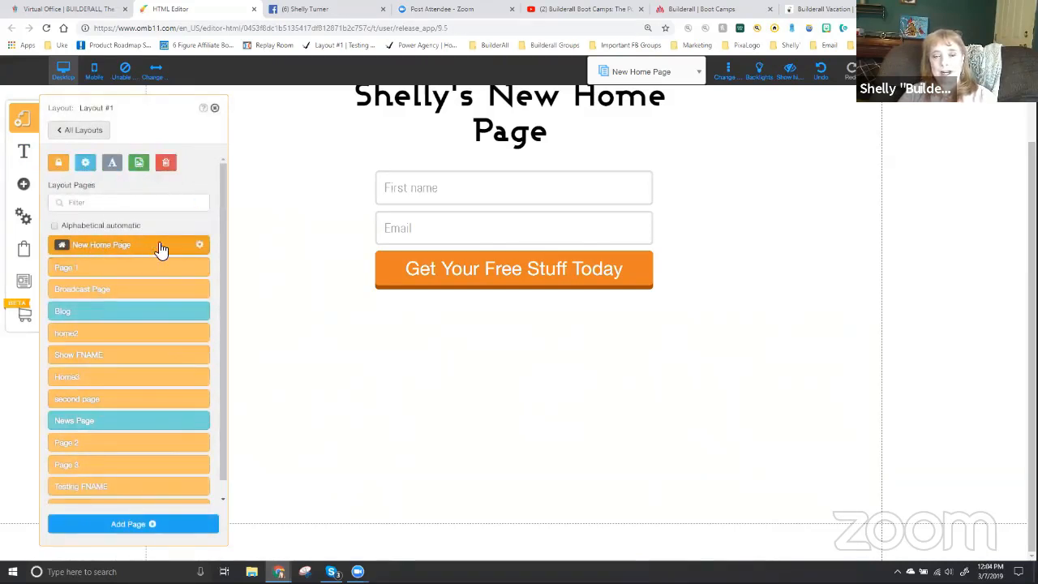
pyautogui.click(203, 248)
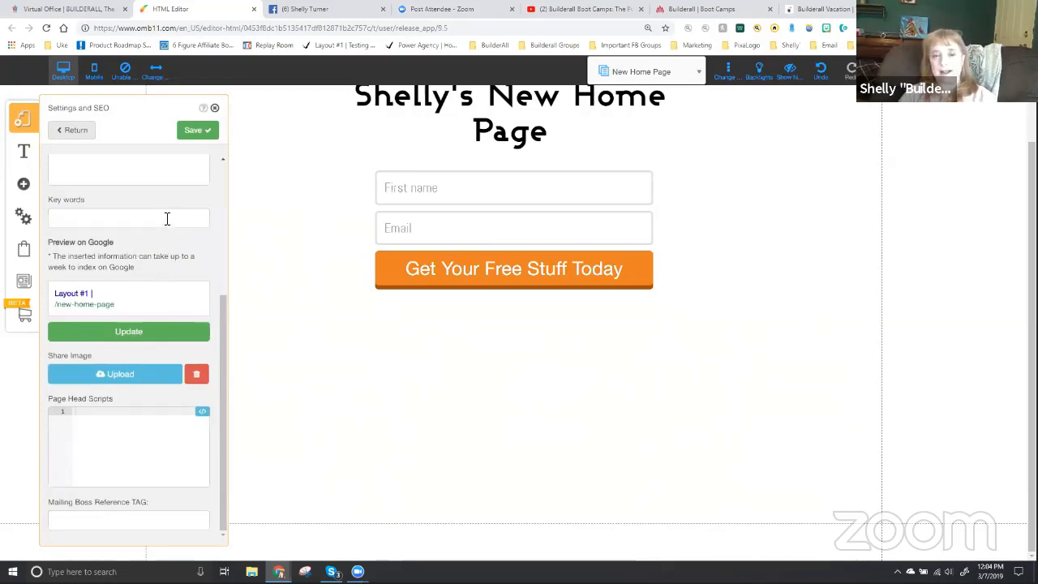
pyautogui.click(215, 108)
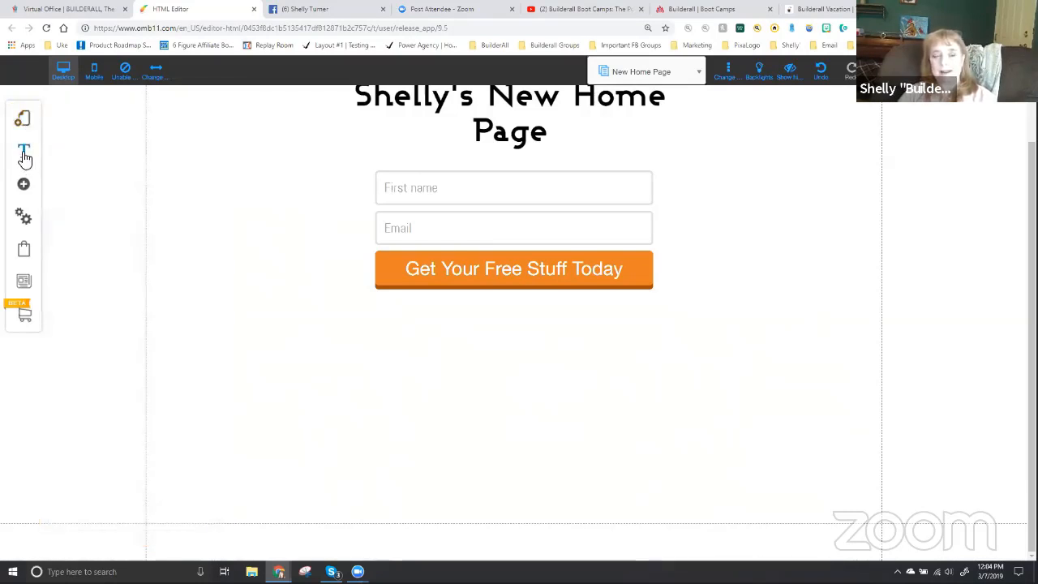
# Examine the Default Group's heading font styles, comparing their desktop and mobile versions
pyautogui.click(24, 154)
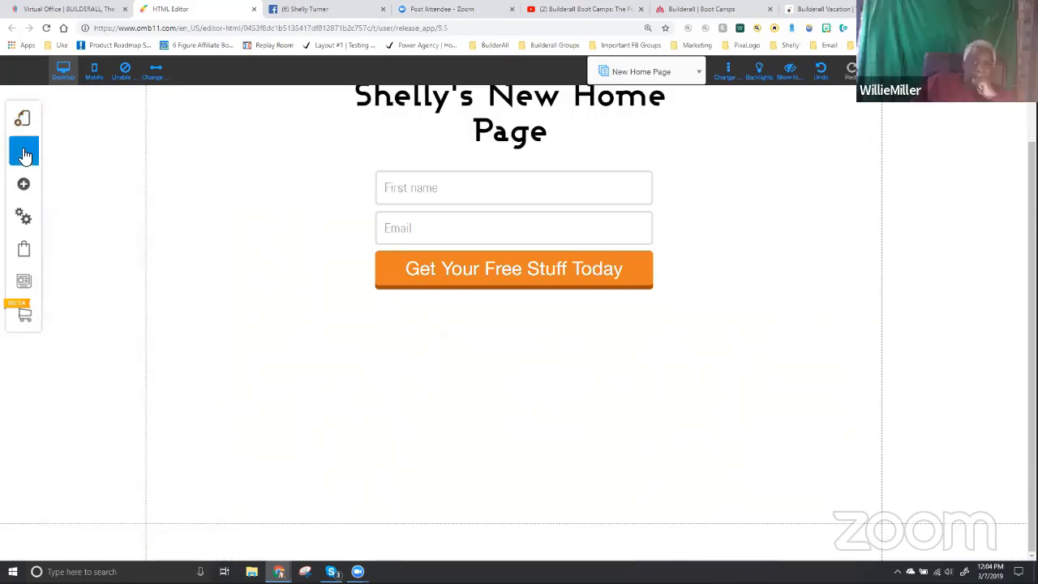
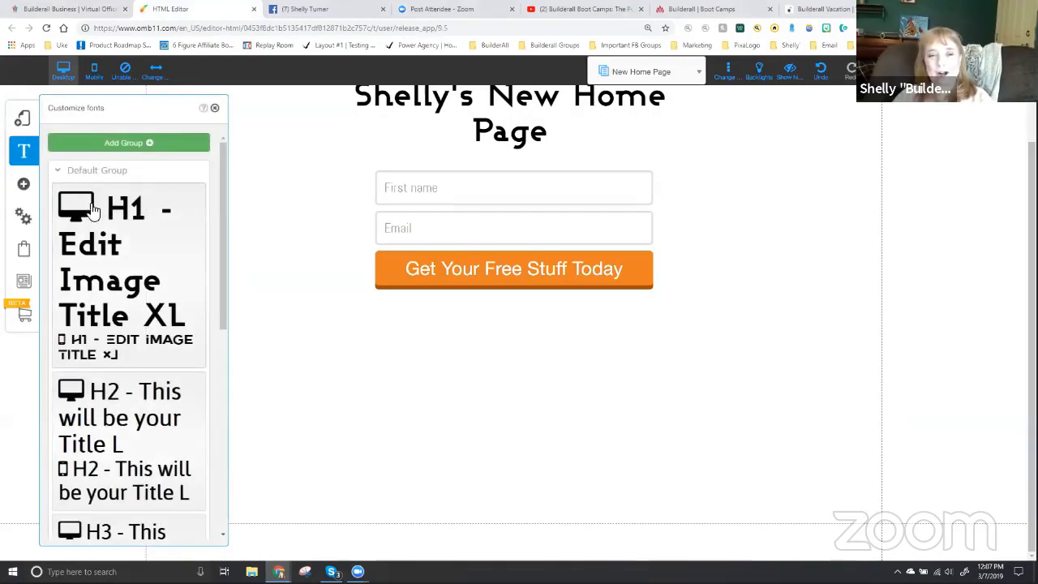
pyautogui.scroll(-2, 103, 385)
pyautogui.scroll(3, 104, 384)
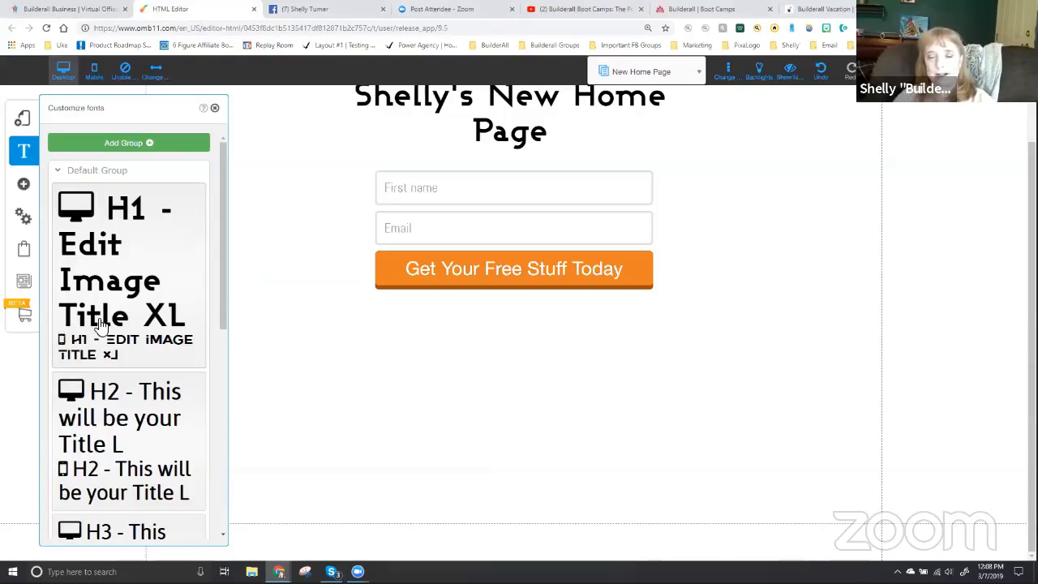
pyautogui.scroll(2, 375, 266)
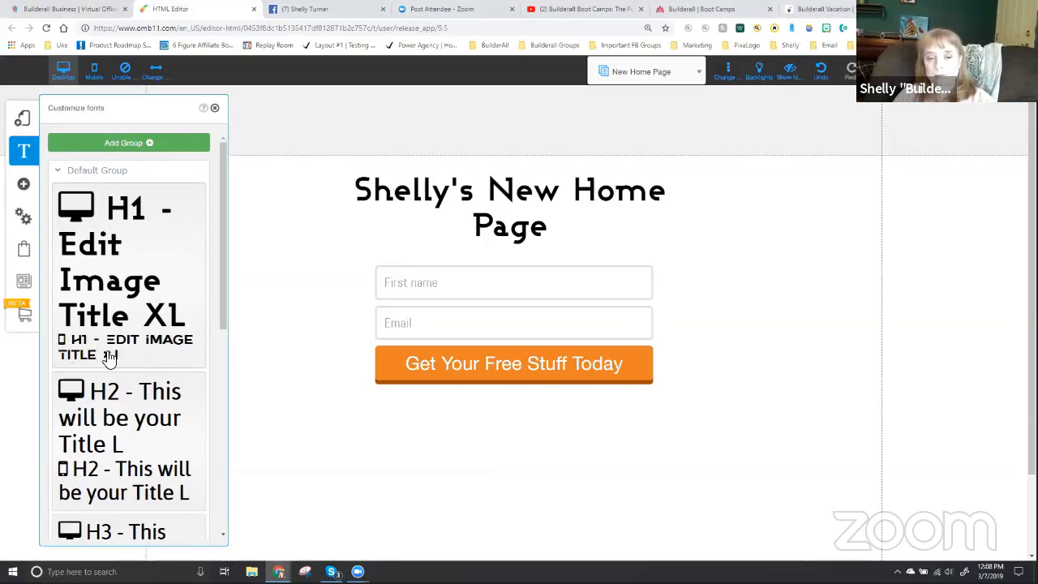
pyautogui.scroll(-2, 110, 361)
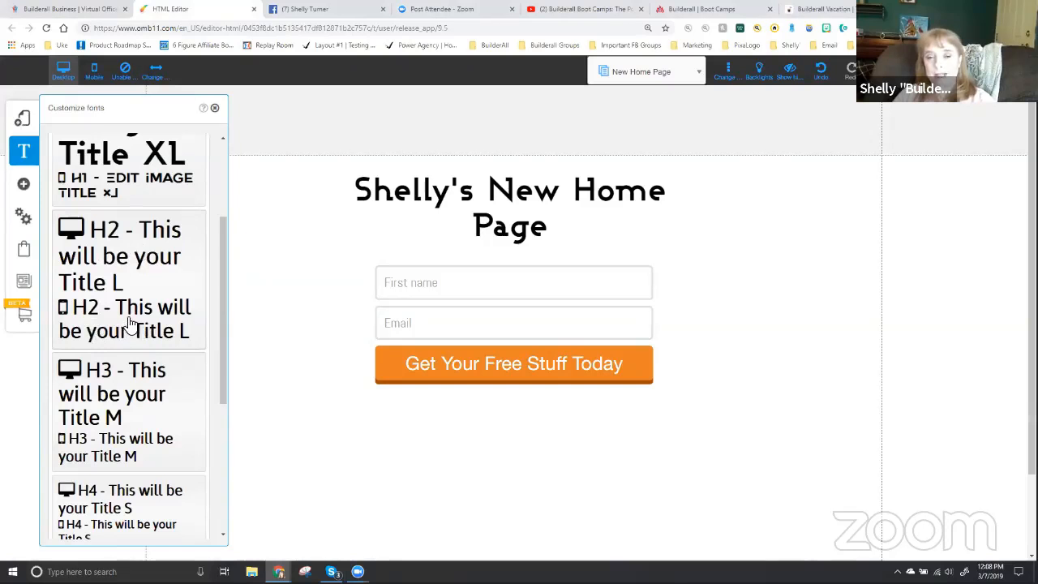
pyautogui.scroll(3, 129, 322)
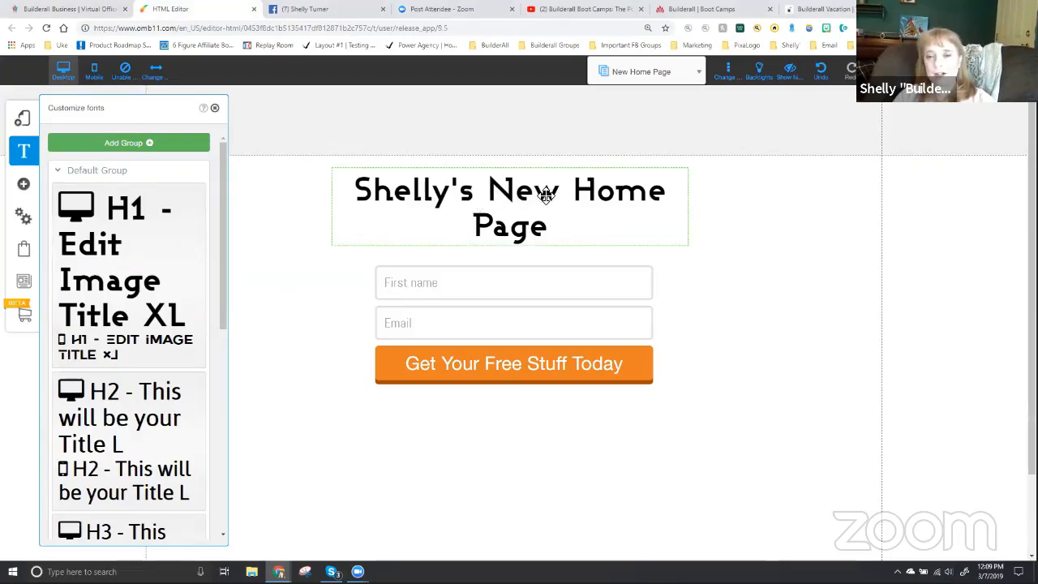
# Set the desktop color of the H1 font style to red
pyautogui.click(120, 235)
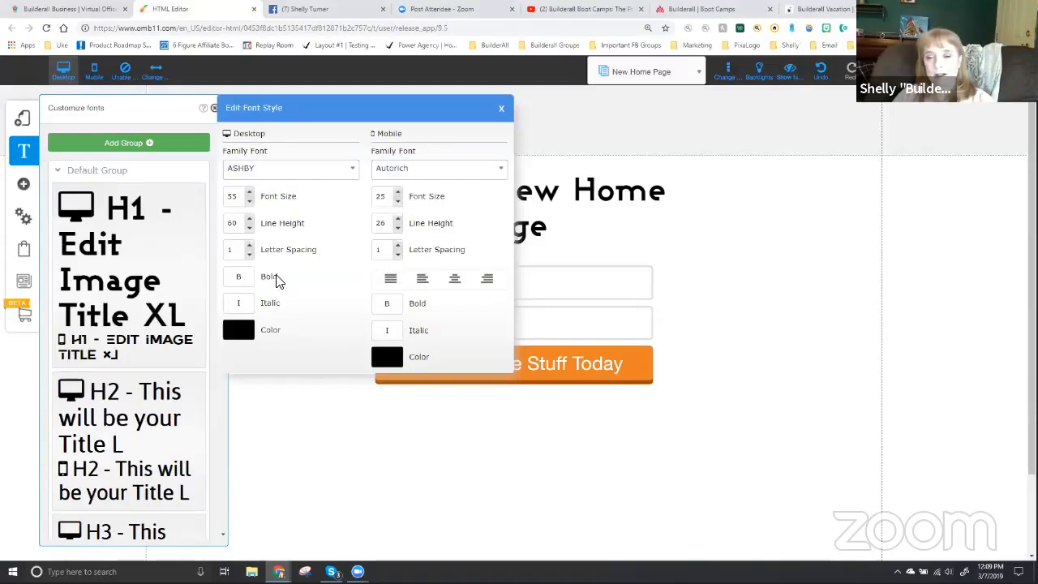
pyautogui.click(233, 336)
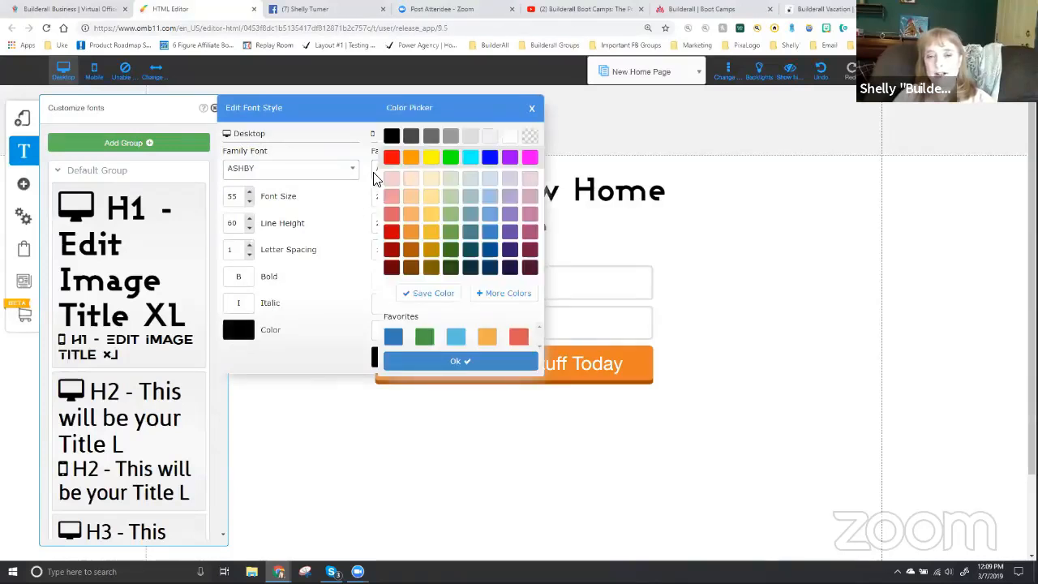
pyautogui.click(392, 157)
pyautogui.click(445, 362)
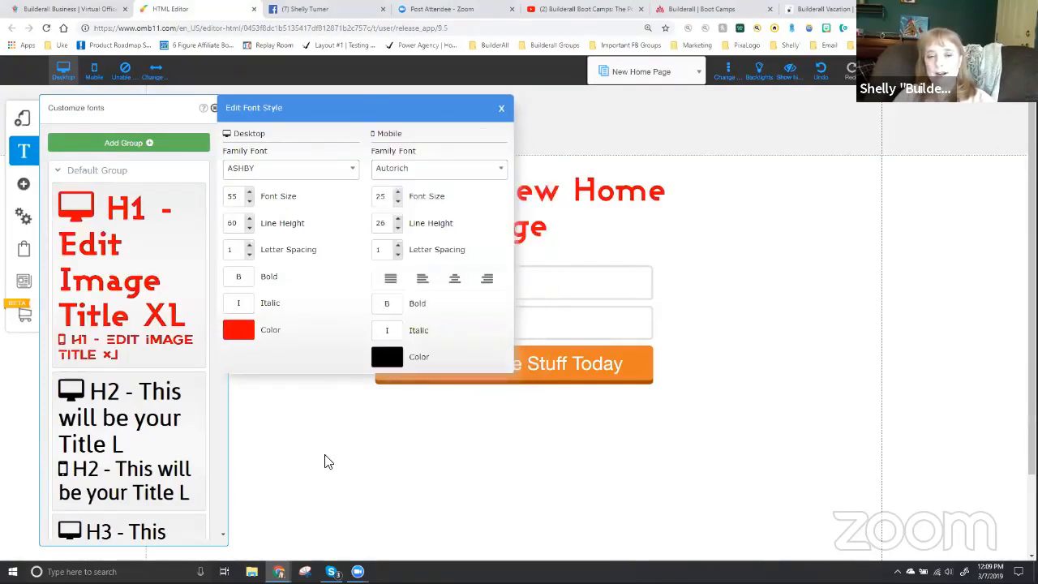
# Set the mobile color of the H1 font style to black and close the style editor
pyautogui.click(387, 358)
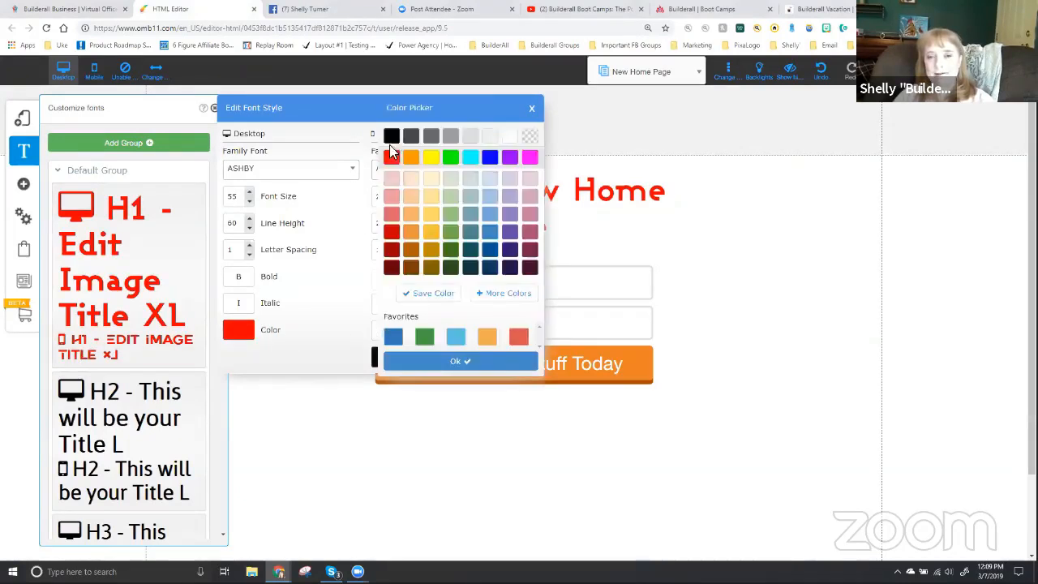
pyautogui.click(431, 362)
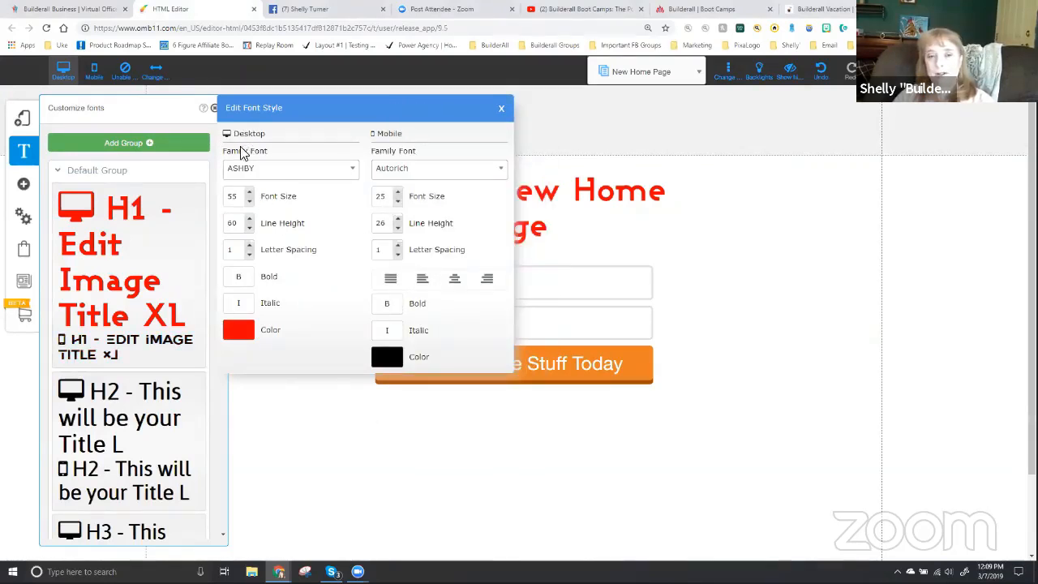
pyautogui.click(502, 109)
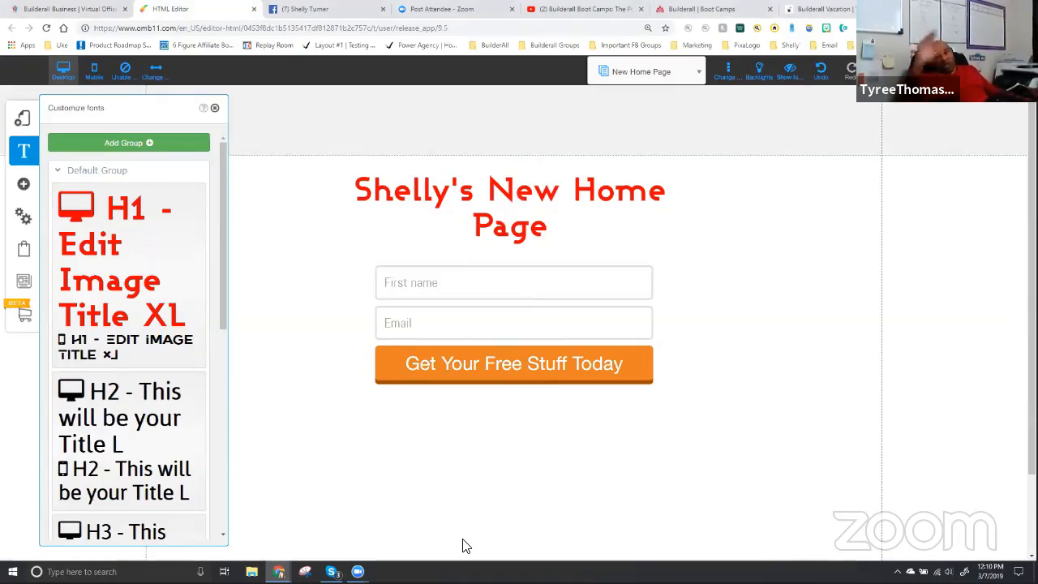
# Duplicate the page heading and place the copy below the Get Your Free Stuff Today button
pyautogui.click(501, 200)
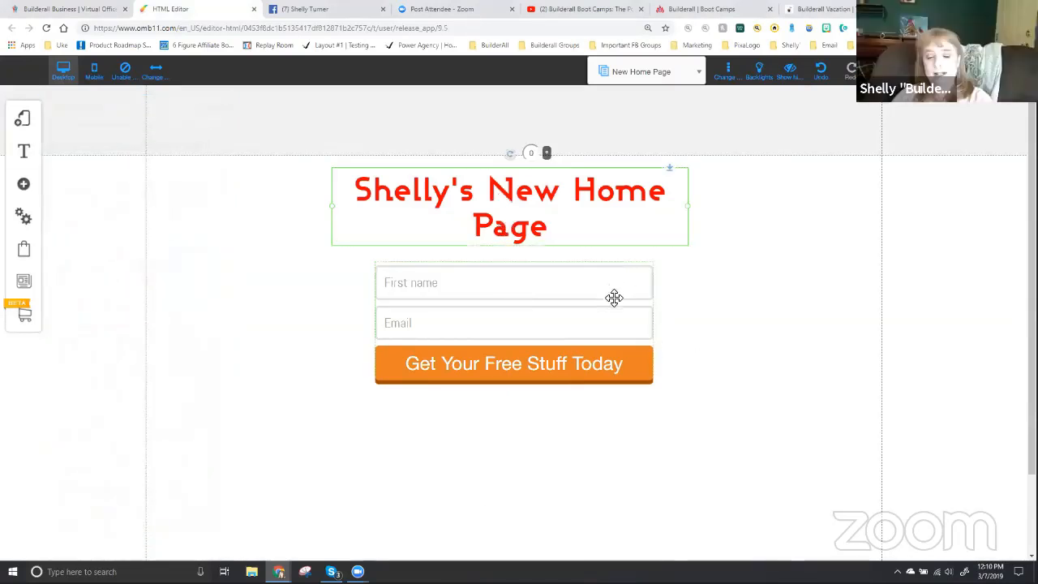
pyautogui.moveTo(498, 204); pyautogui.dragTo(500, 438)
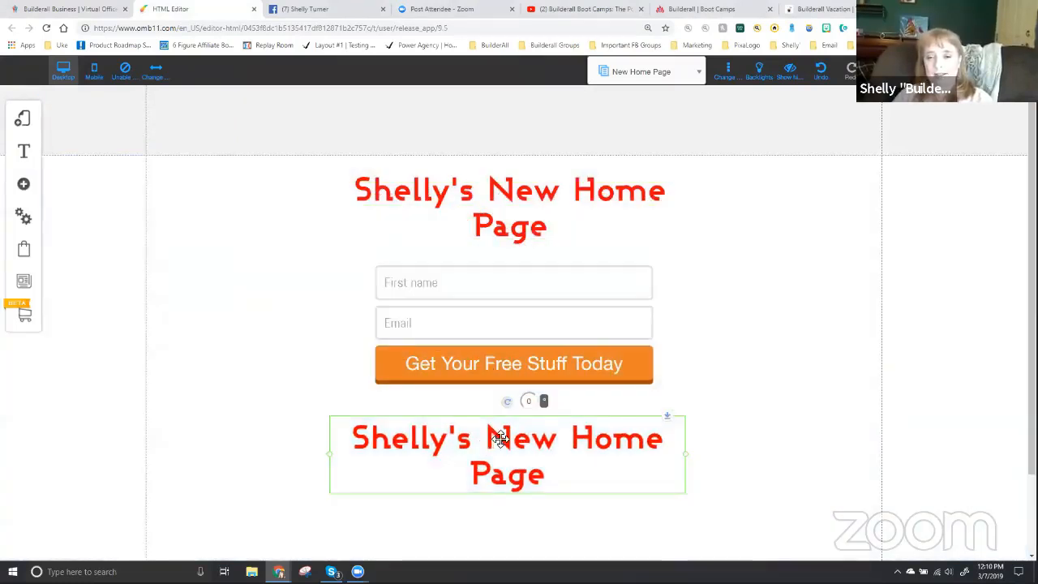
pyautogui.scroll(-1, 500, 439)
# Check the copied heading's assigned text style against the H1 style in the Default Group
pyautogui.doubleClick(497, 398)
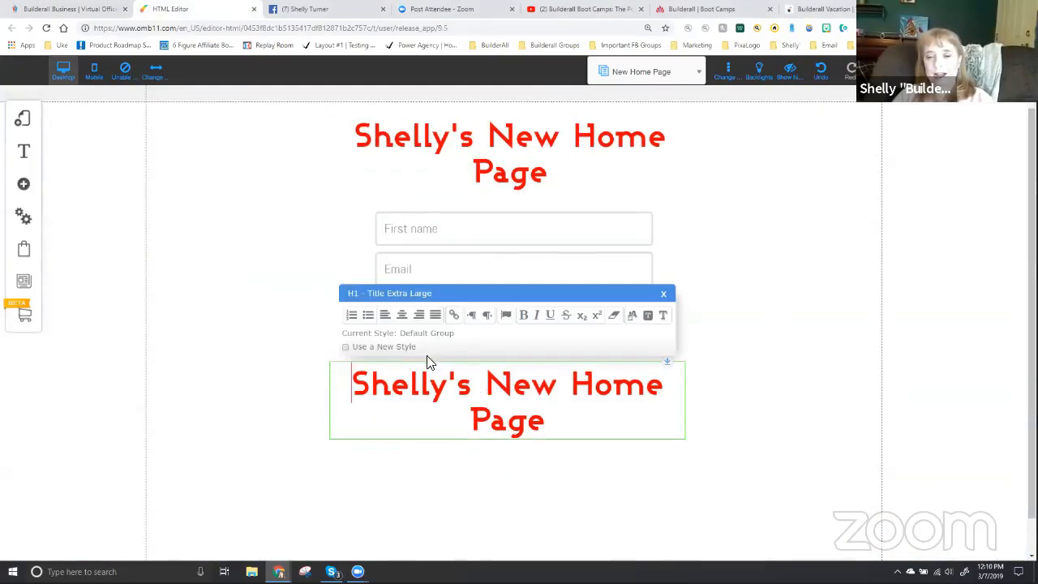
pyautogui.click(23, 151)
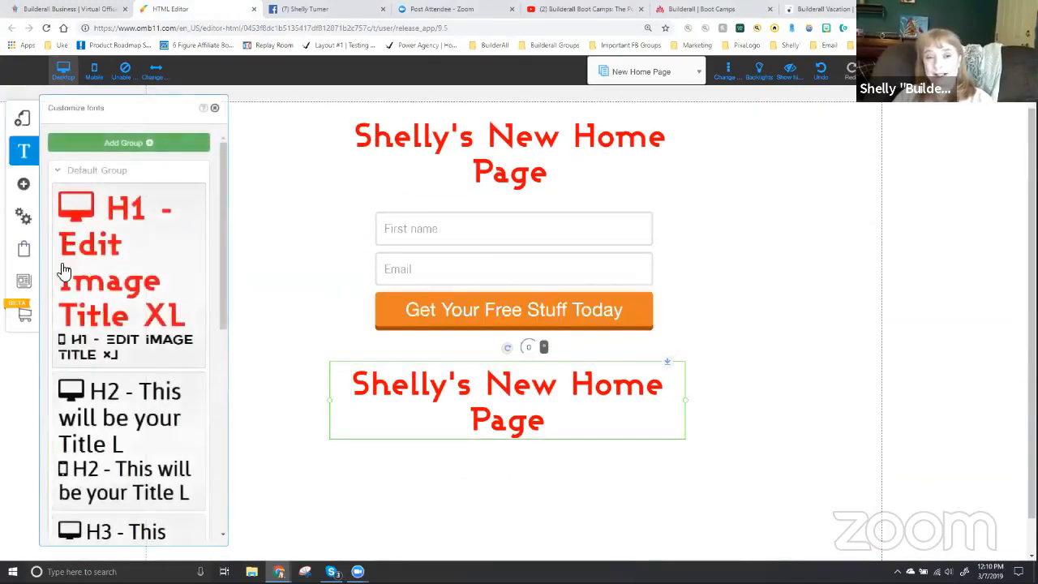
pyautogui.click(215, 108)
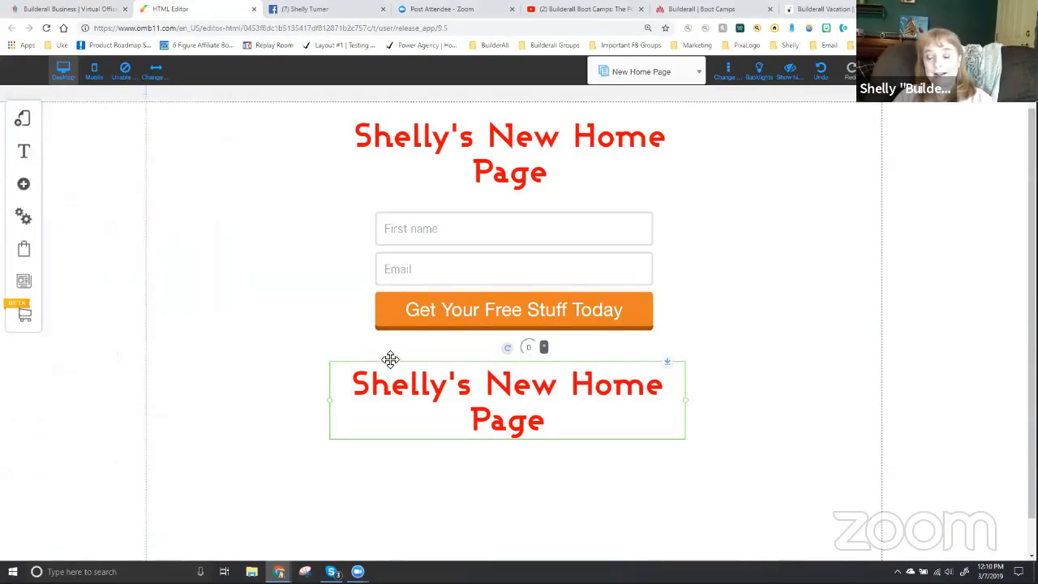
# Enable a new style on the copied heading and color only the word "New" black
pyautogui.click(429, 394)
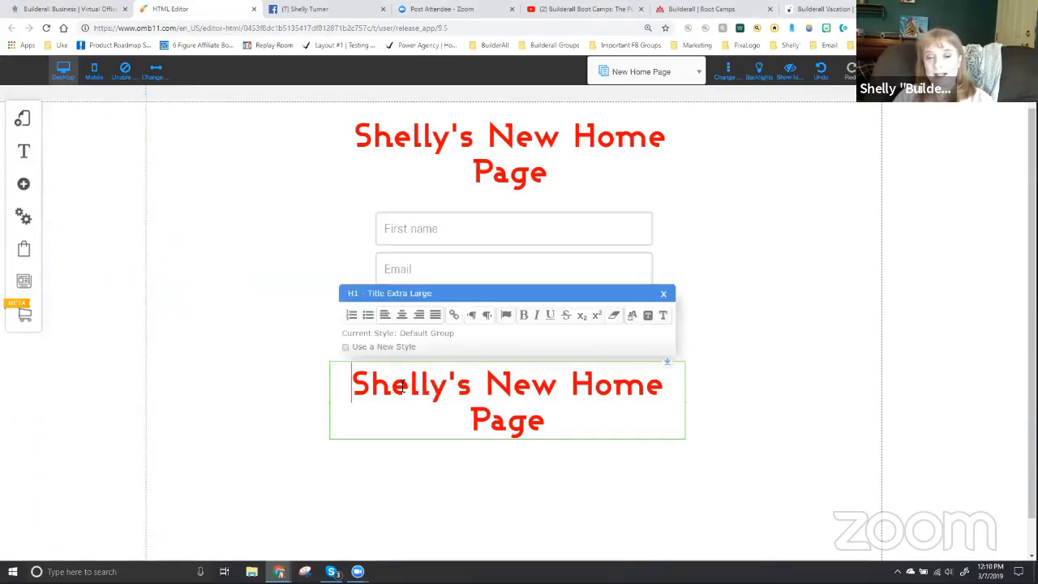
pyautogui.click(345, 347)
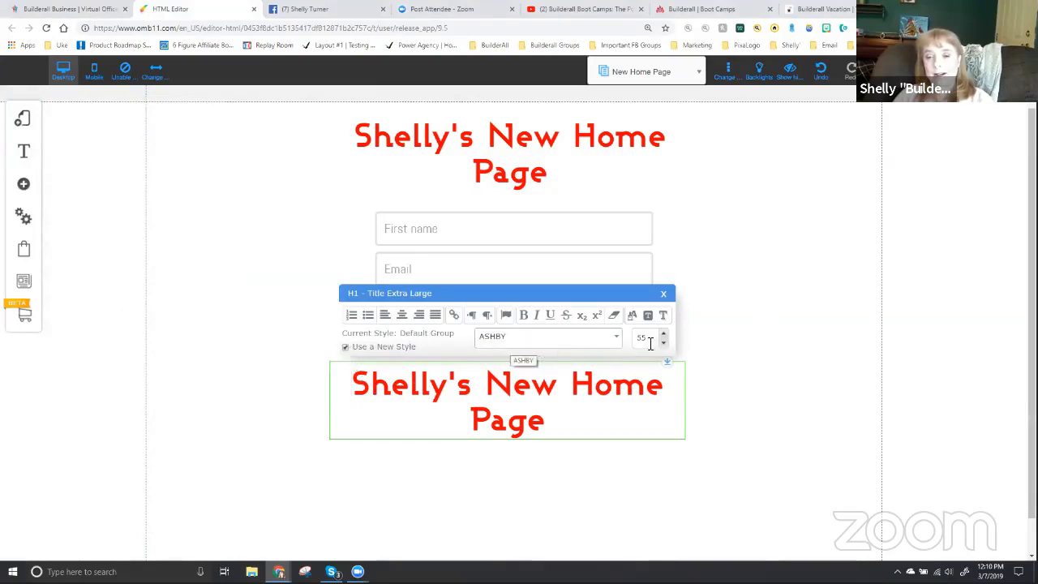
pyautogui.moveTo(486, 385); pyautogui.dragTo(558, 386)
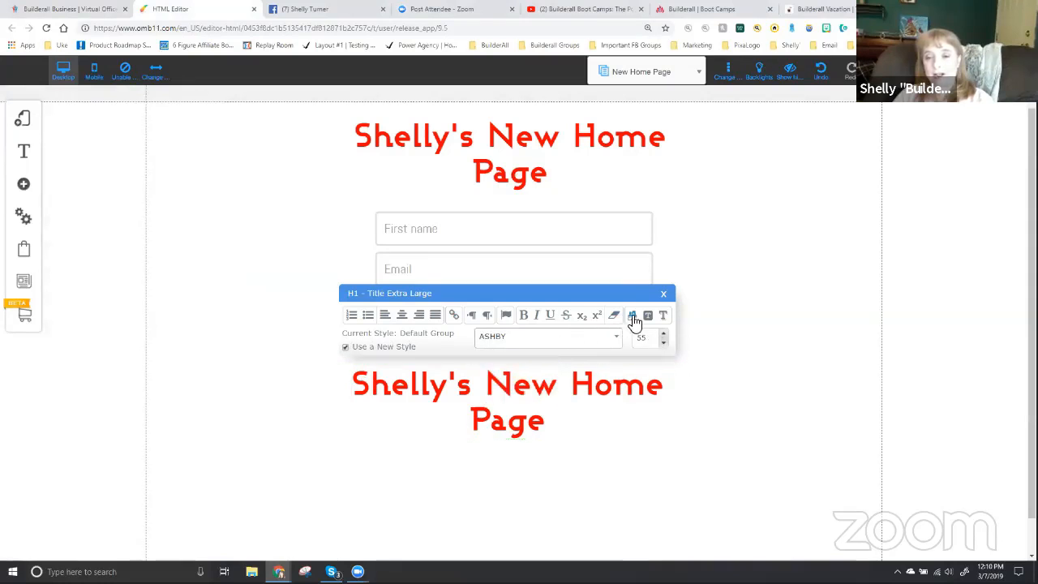
pyautogui.click(635, 318)
pyautogui.click(392, 136)
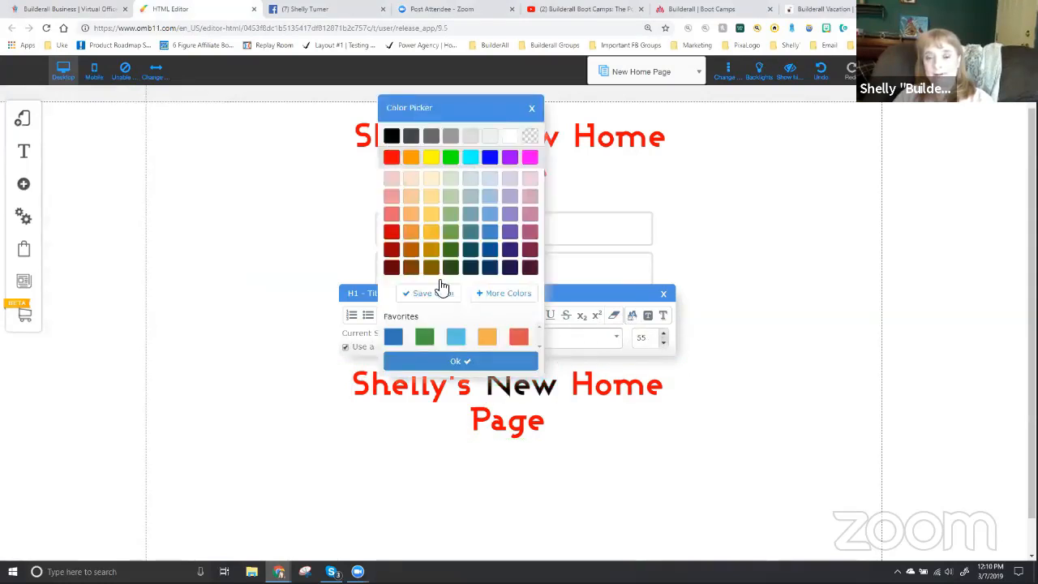
pyautogui.click(459, 362)
pyautogui.click(667, 297)
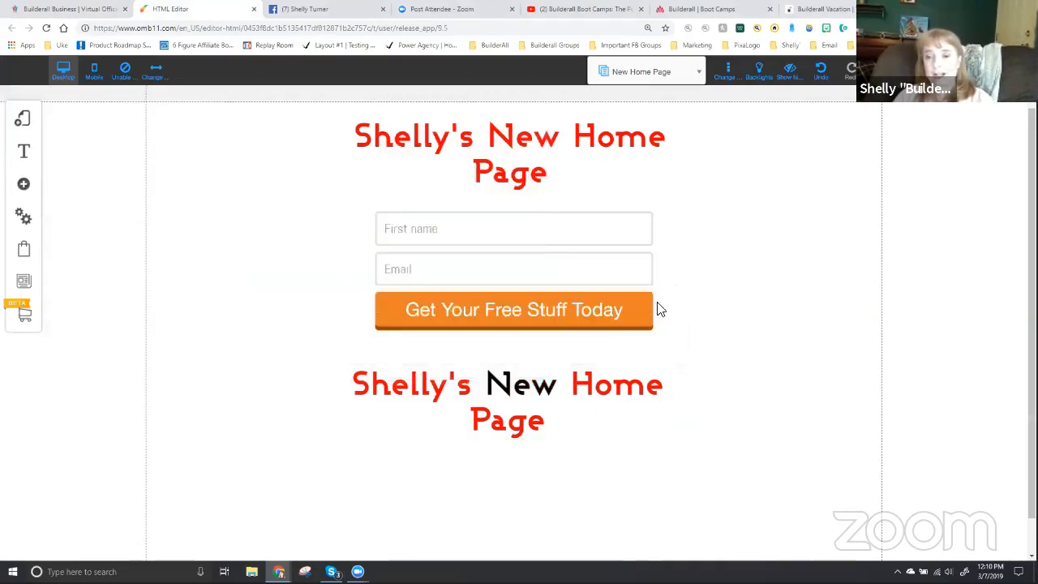
# Nudge the copied heading so it sits slightly closer beneath the Get Your Free Stuff Today button
pyautogui.click(458, 416)
pyautogui.moveTo(458, 416); pyautogui.dragTo(457, 420)
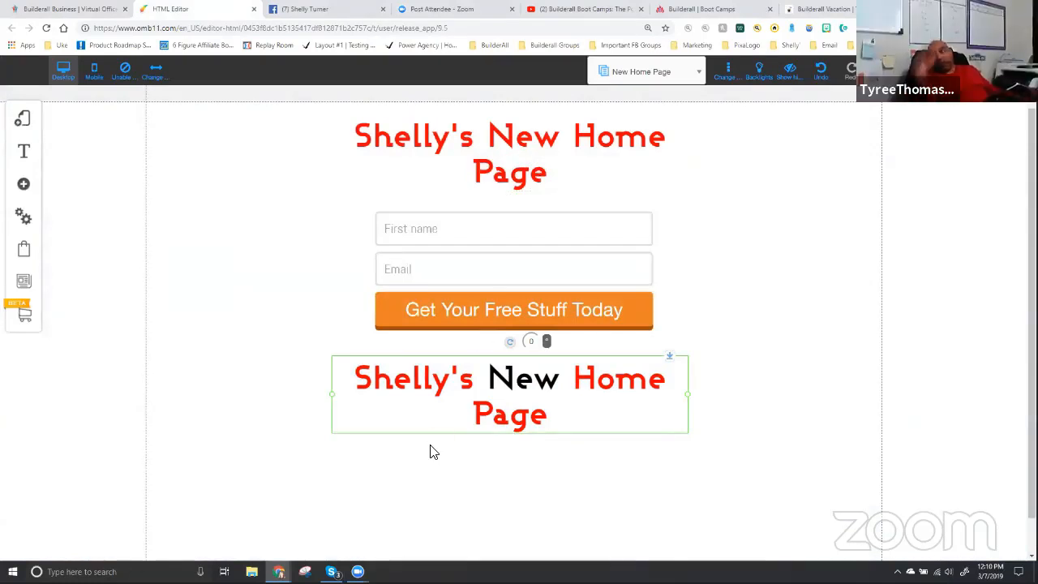
pyautogui.moveTo(487, 414); pyautogui.dragTo(491, 416)
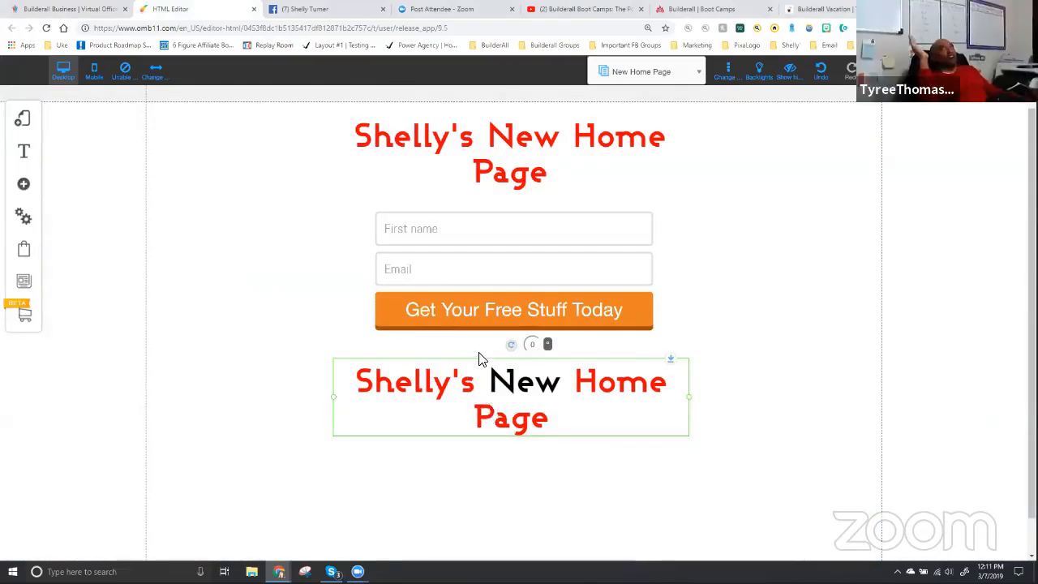
pyautogui.scroll(1, 479, 357)
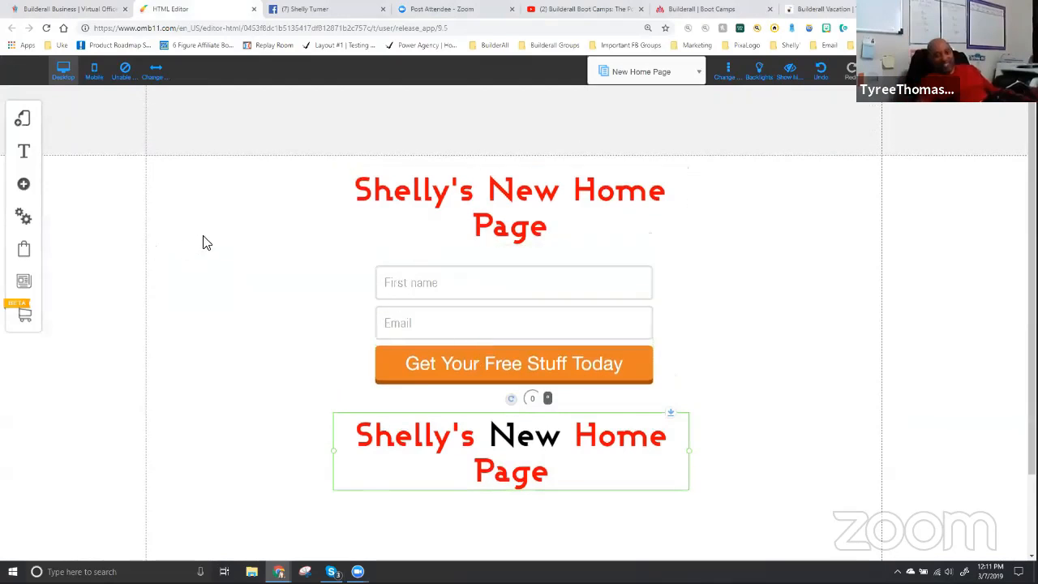
# Look through the types of elements that can be added to the page, down to Blog Apps
pyautogui.click(24, 188)
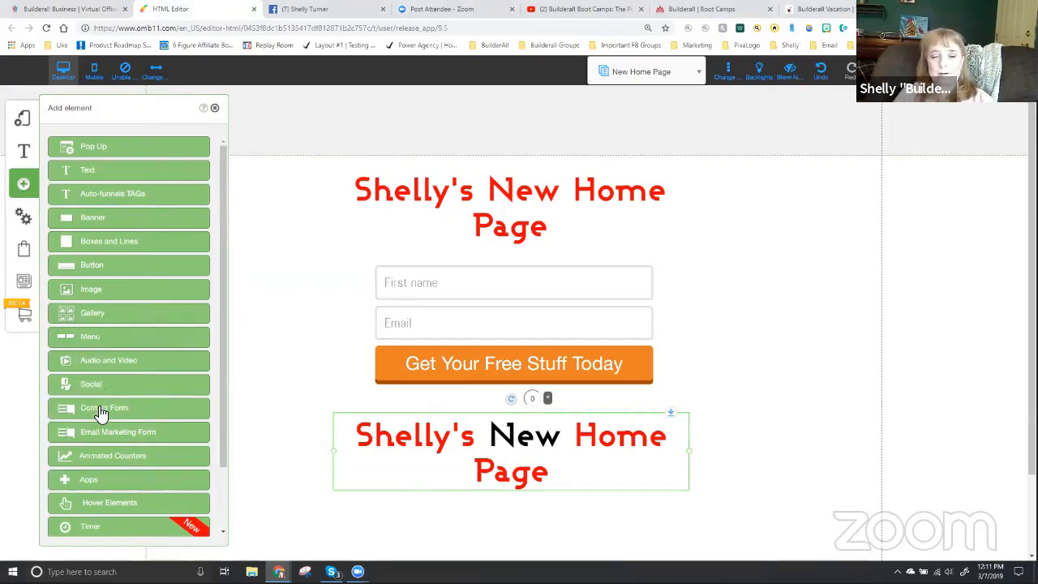
pyautogui.scroll(-1, 107, 448)
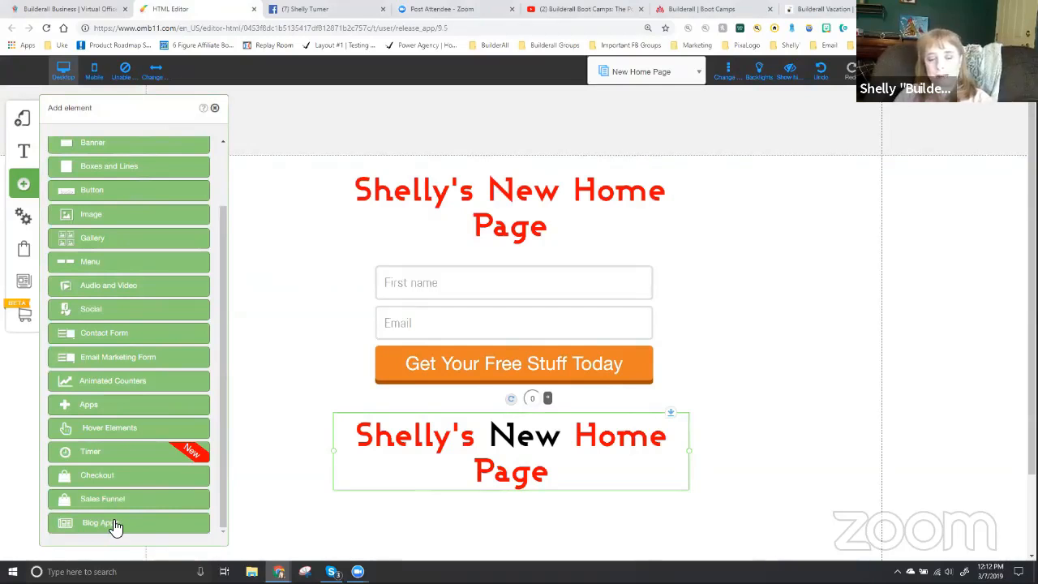
pyautogui.scroll(2, 121, 329)
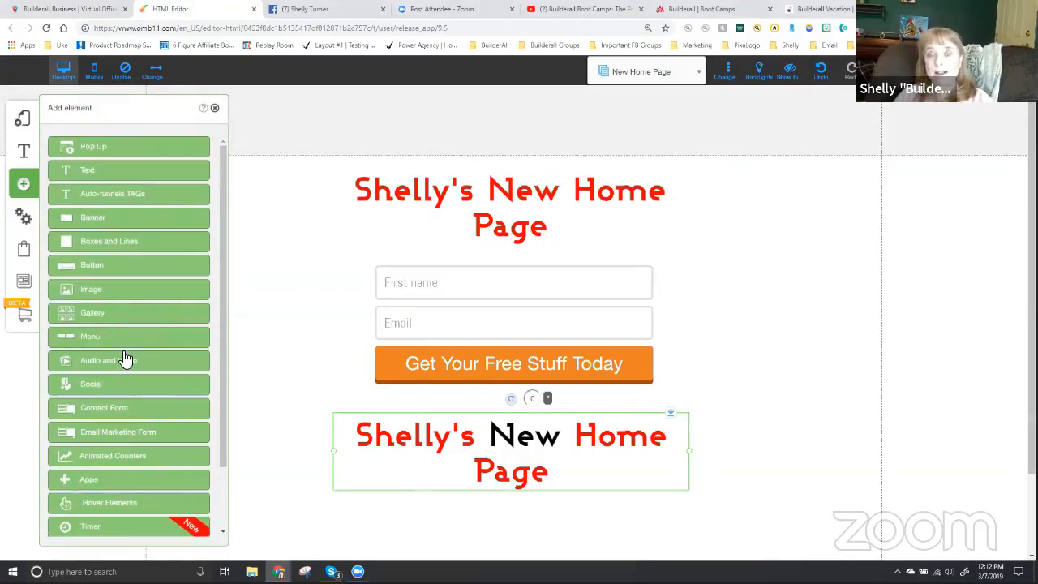
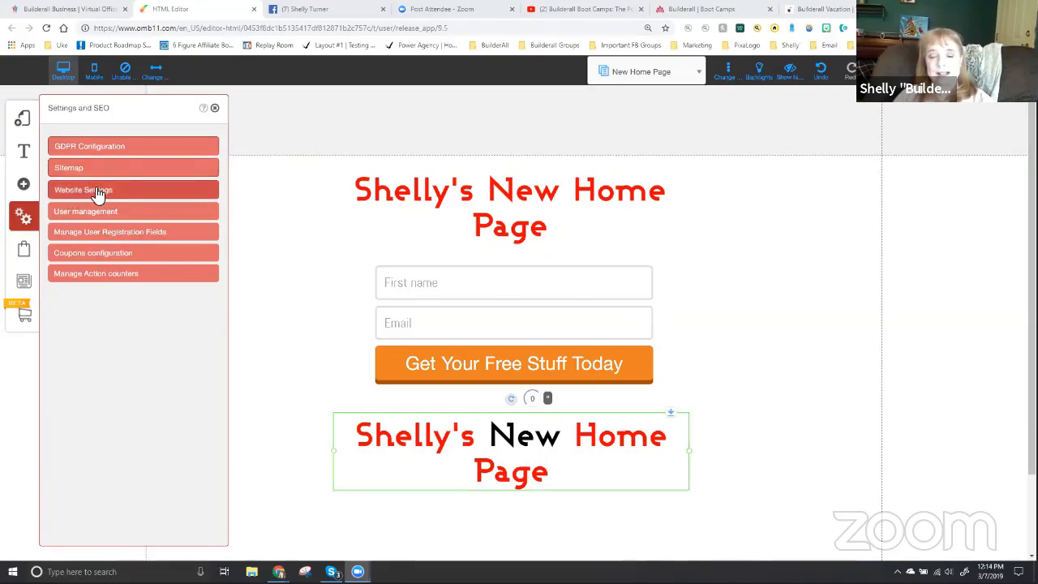
# Review the website settings, keeping Layout - Page as the page title display and | as the separator, and save them
pyautogui.click(93, 192)
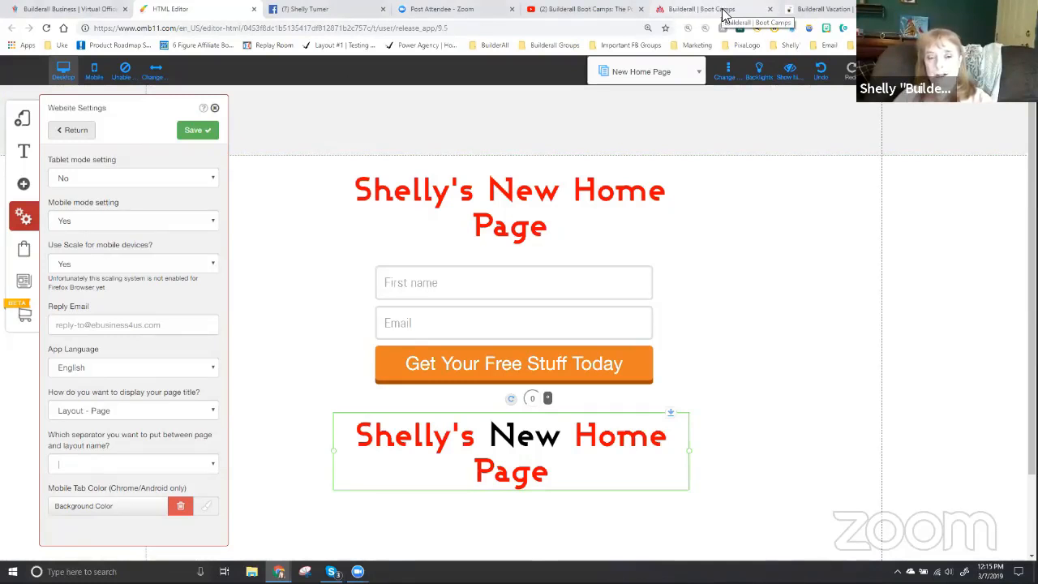
pyautogui.click(104, 412)
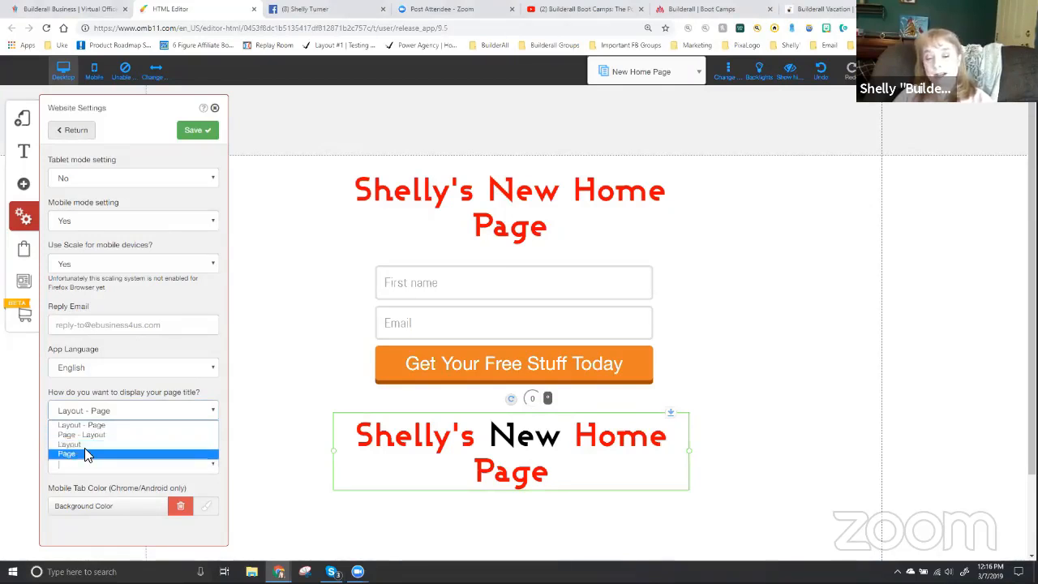
pyautogui.click(101, 410)
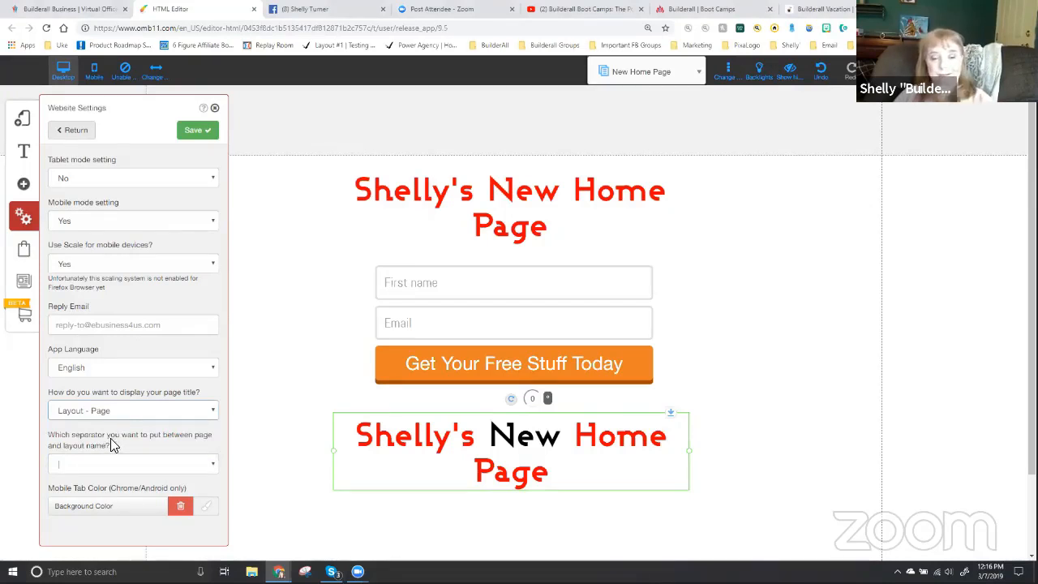
pyautogui.scroll(-1, 98, 452)
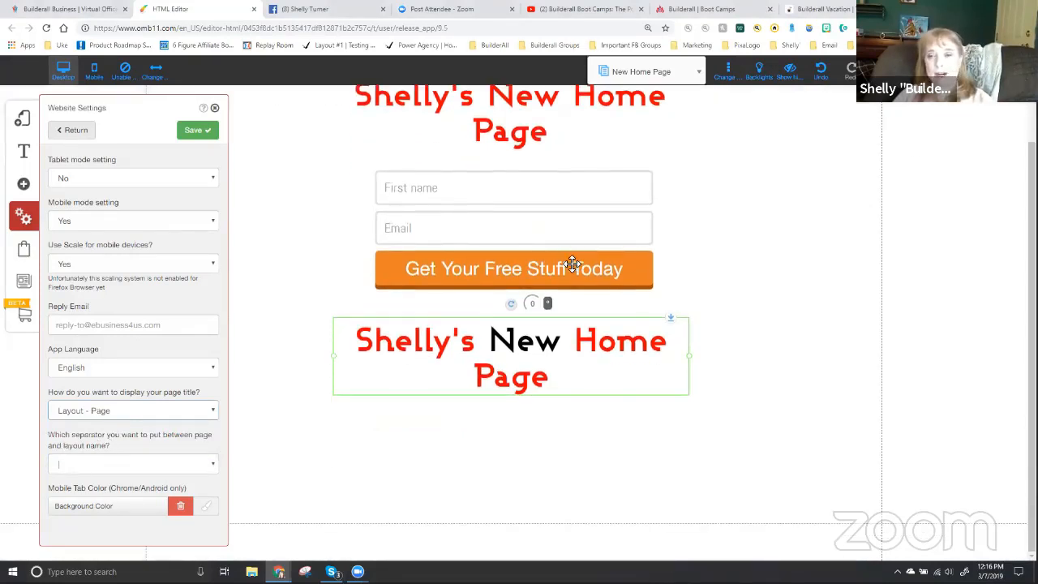
pyautogui.click(110, 463)
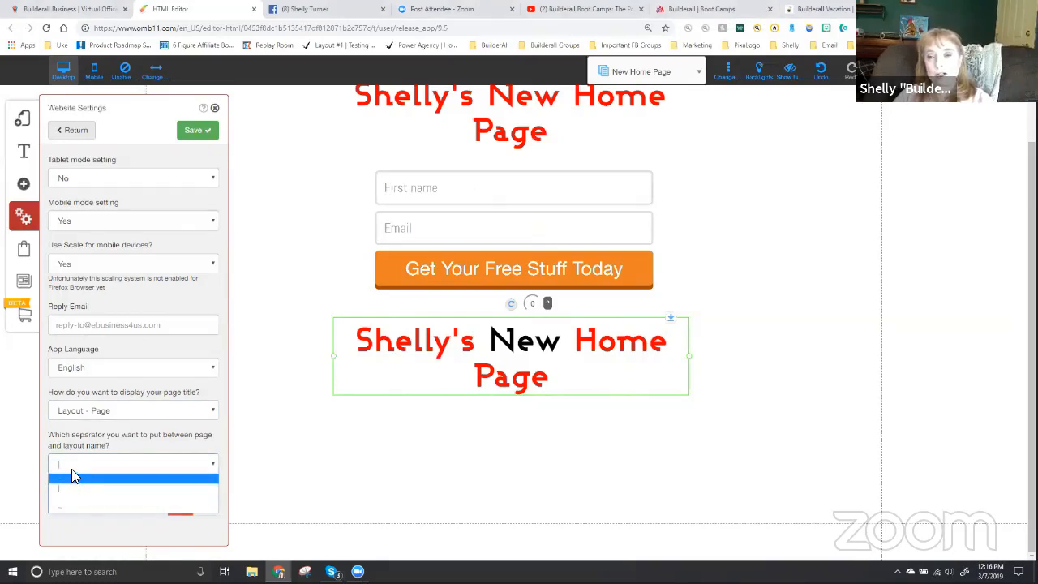
pyautogui.click(70, 465)
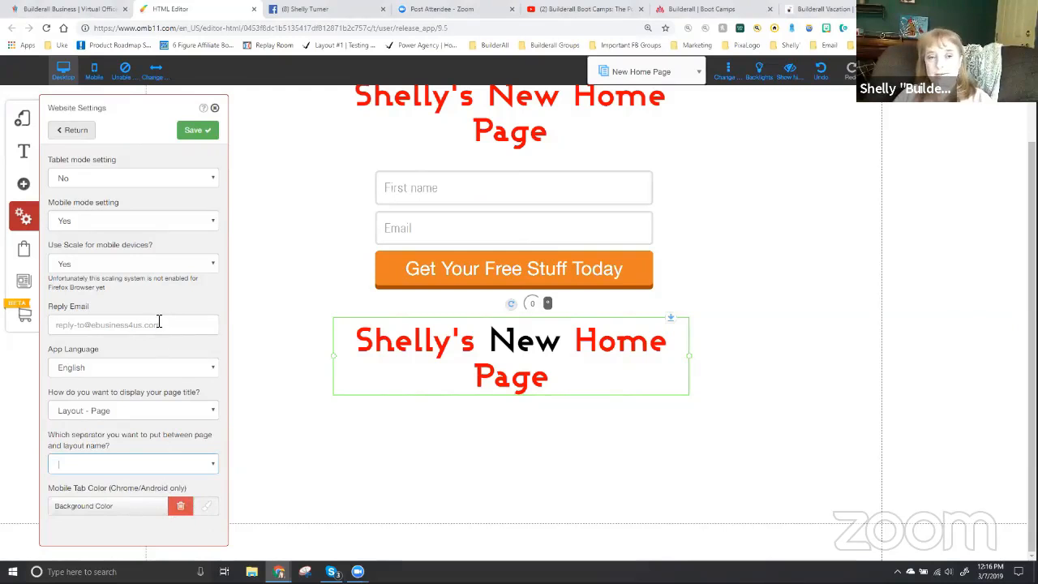
pyautogui.click(201, 135)
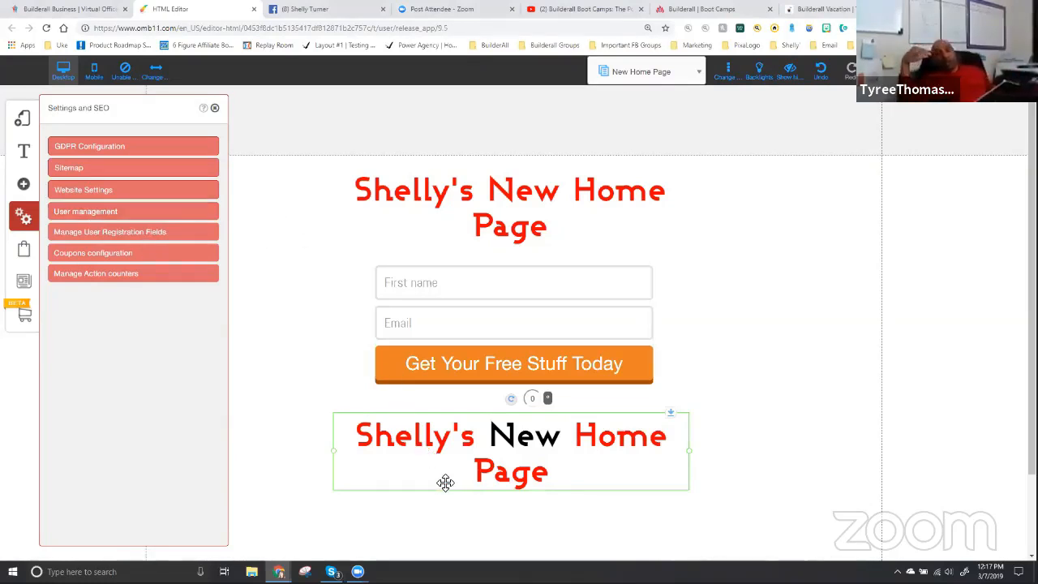
# Reopen the website settings to review them once more, and close them without changes
pyautogui.click(87, 193)
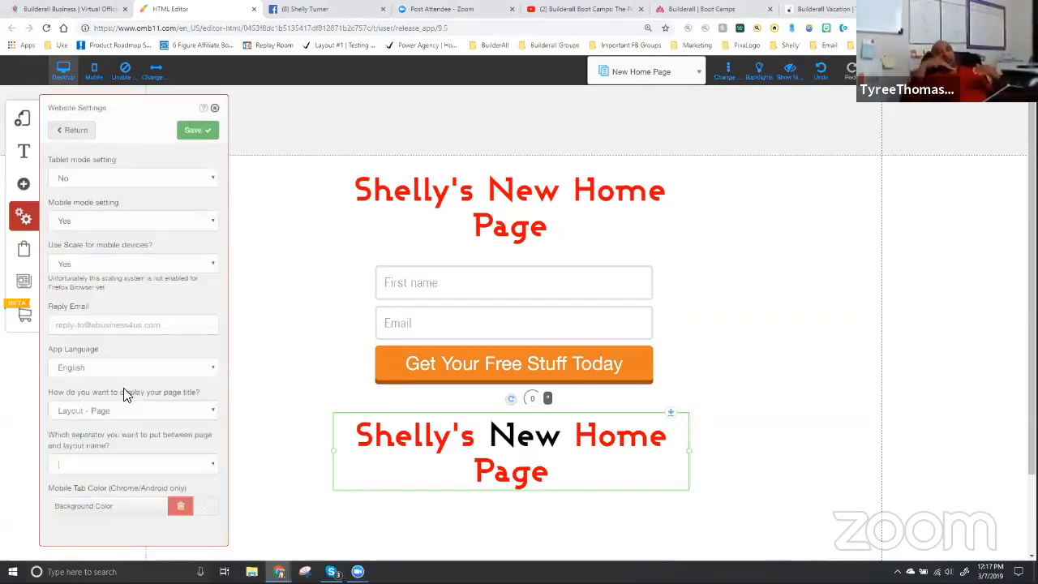
pyautogui.scroll(-1, 125, 428)
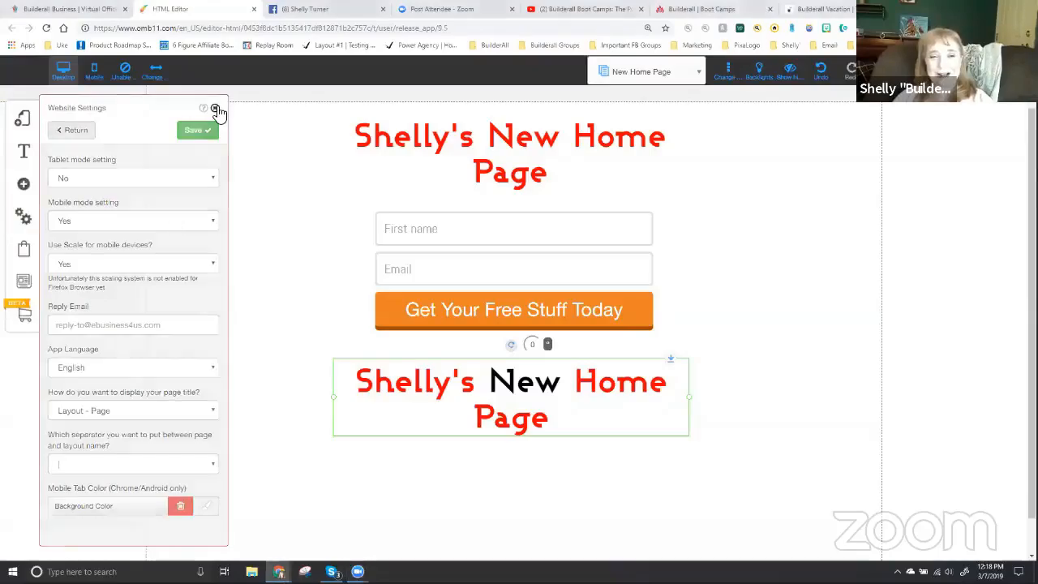
pyautogui.click(213, 106)
# Look over the Settings and SEO options and bring up the Checkout options
pyautogui.click(23, 219)
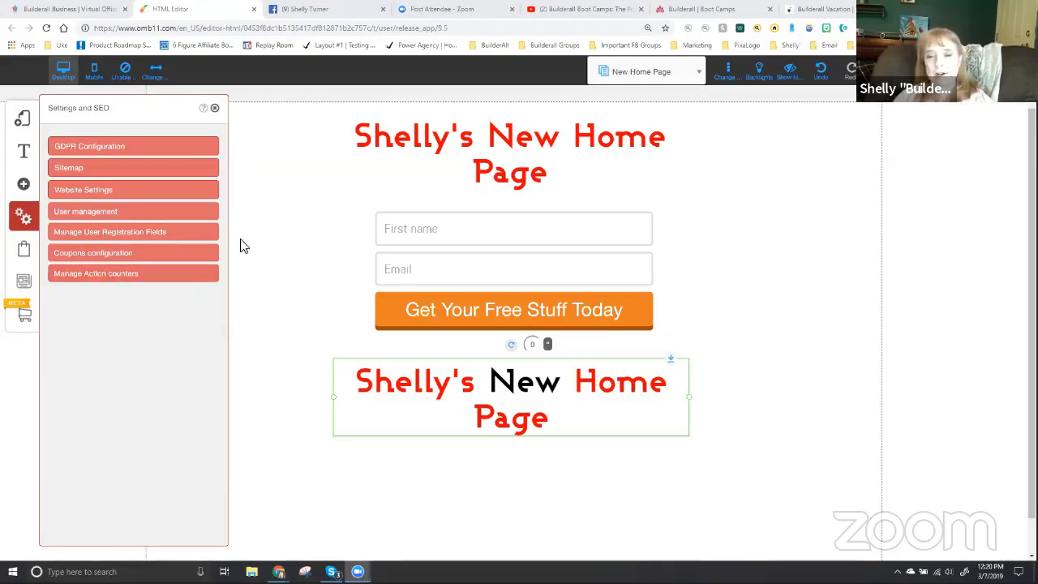
pyautogui.click(491, 147)
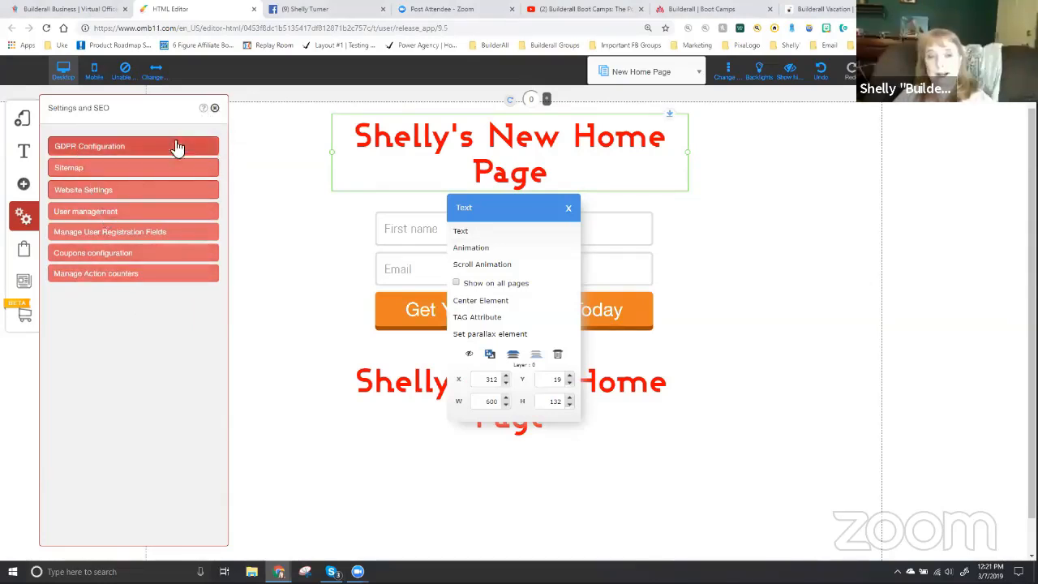
pyautogui.click(214, 107)
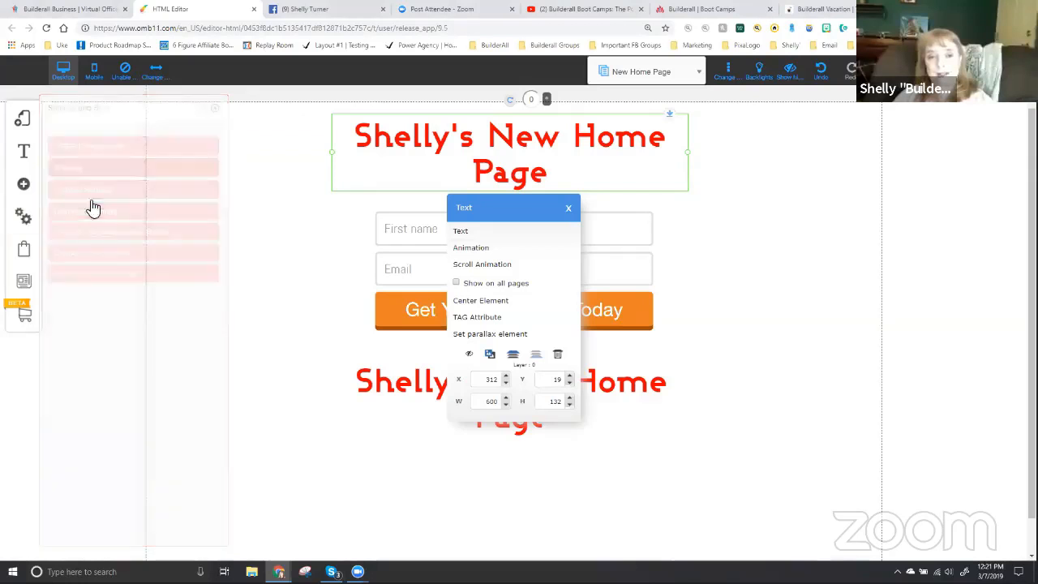
pyautogui.click(24, 251)
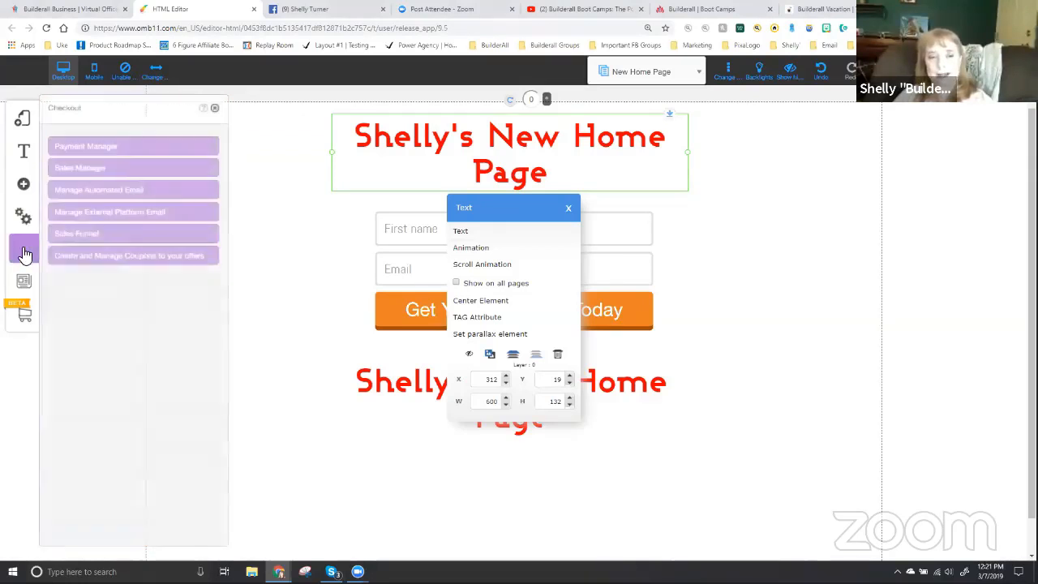
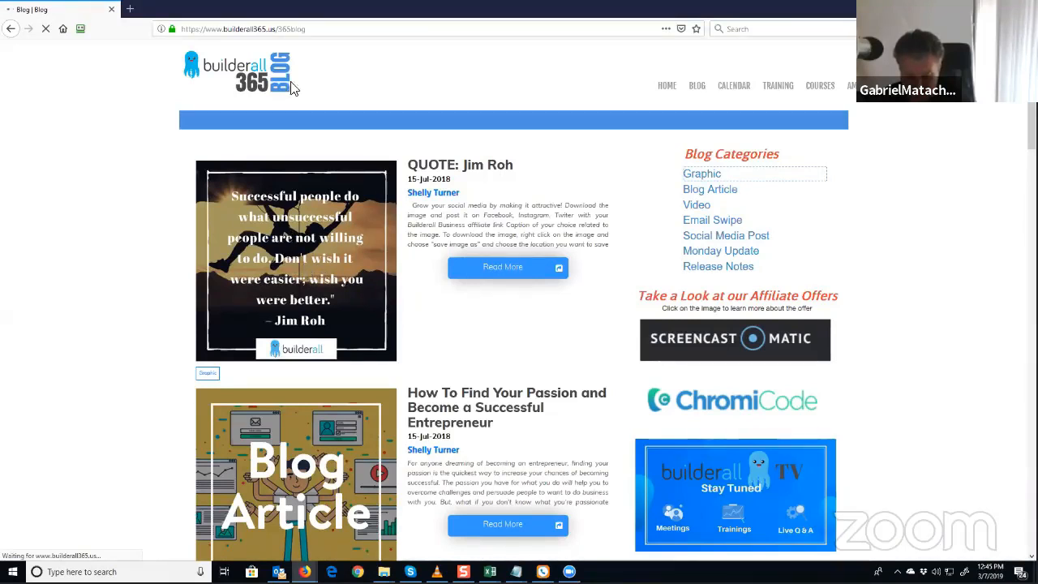
# Select the sample blog's web address, return to the HTML Editor and close the Layout #1 page list
pyautogui.moveTo(210, 29); pyautogui.dragTo(335, 31)
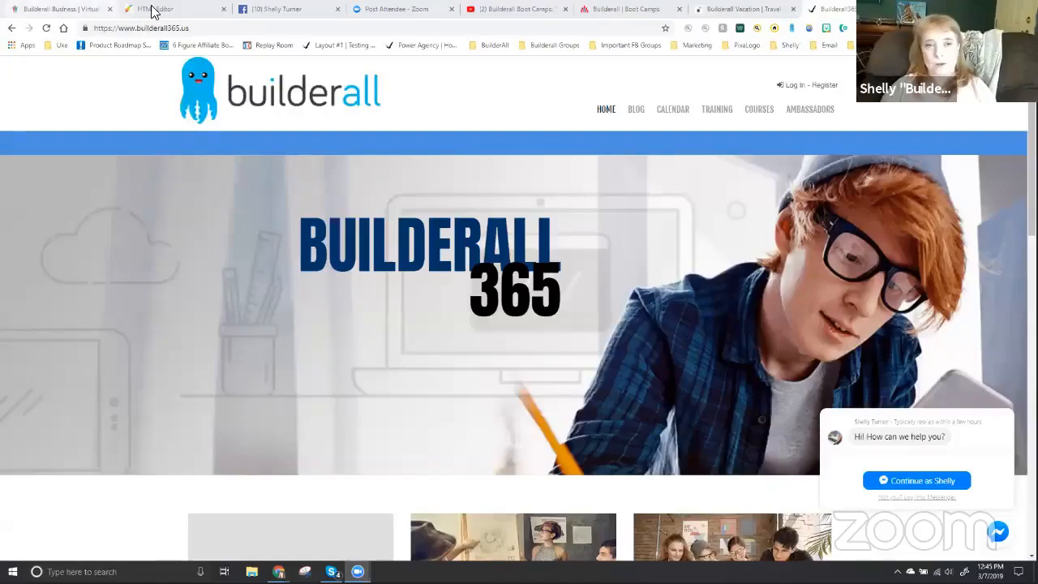
pyautogui.click(153, 9)
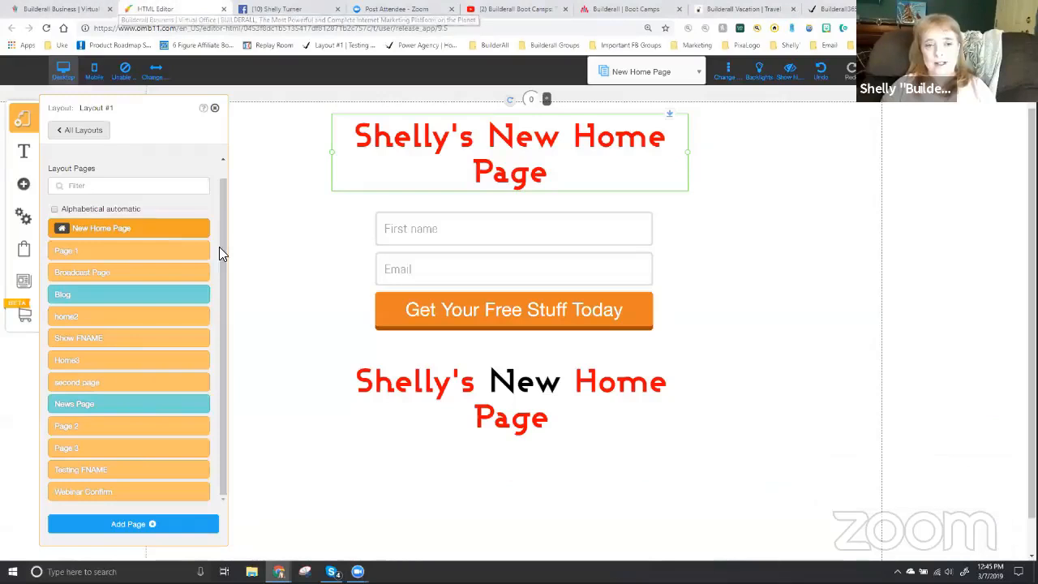
pyautogui.click(215, 108)
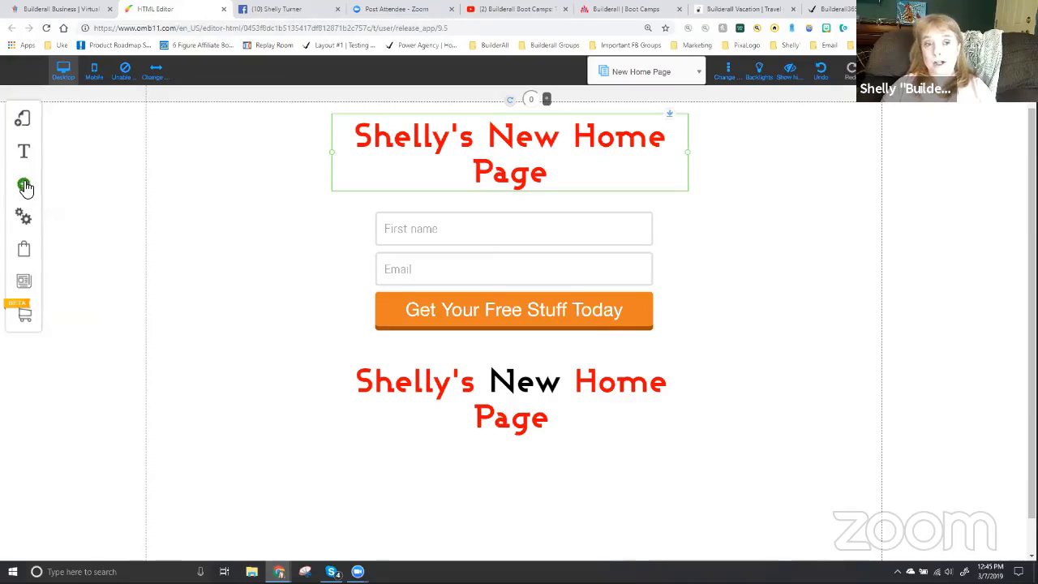
# Examine the Blog Apps elements, including categories, news search, date filter, news slider, news feed, RSS feed and news gallery
pyautogui.click(24, 187)
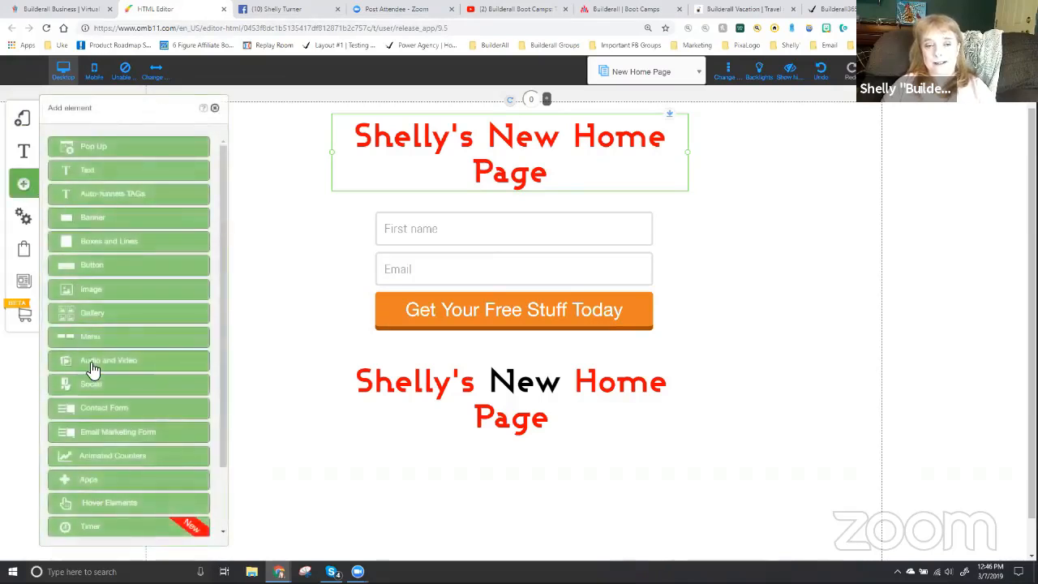
pyautogui.scroll(-5, 93, 369)
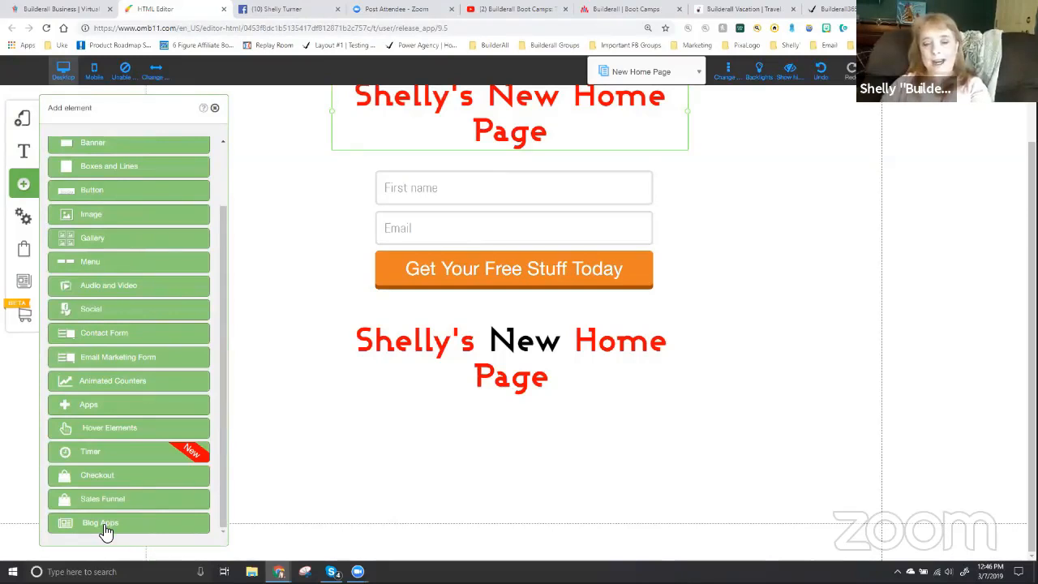
pyautogui.click(104, 526)
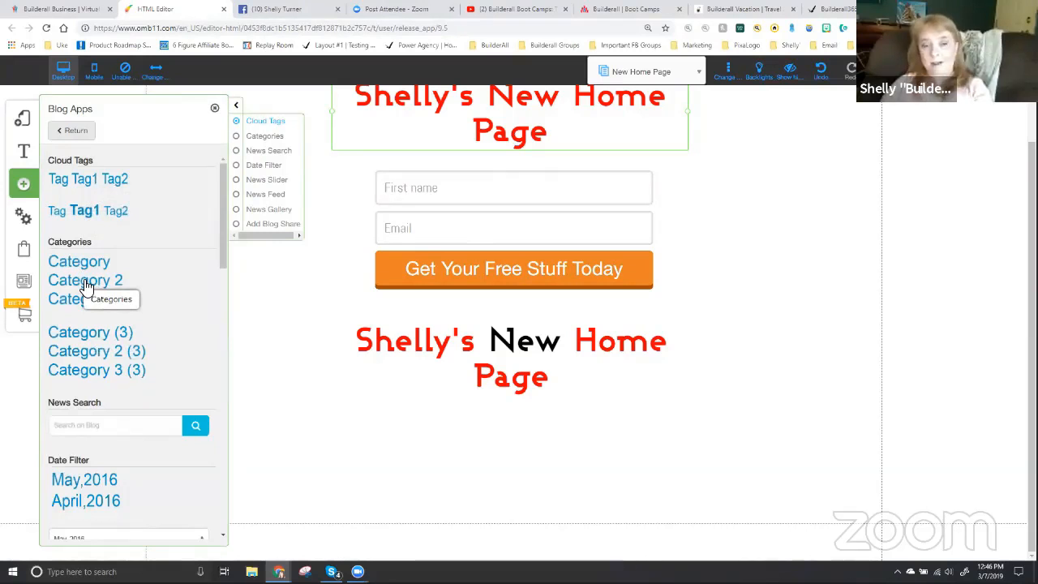
pyautogui.scroll(-3, 87, 286)
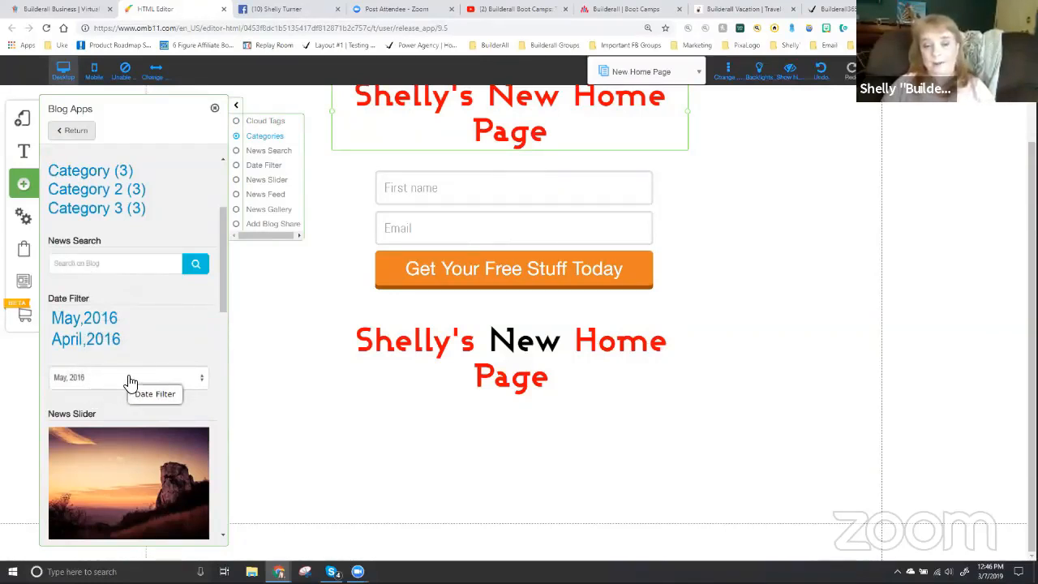
pyautogui.scroll(-2, 130, 381)
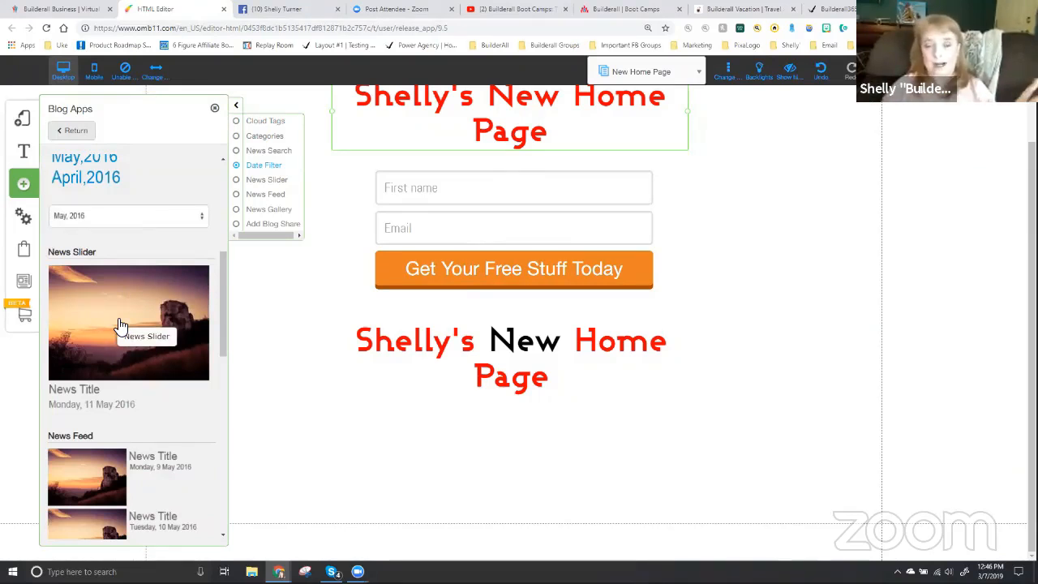
pyautogui.scroll(-4, 134, 341)
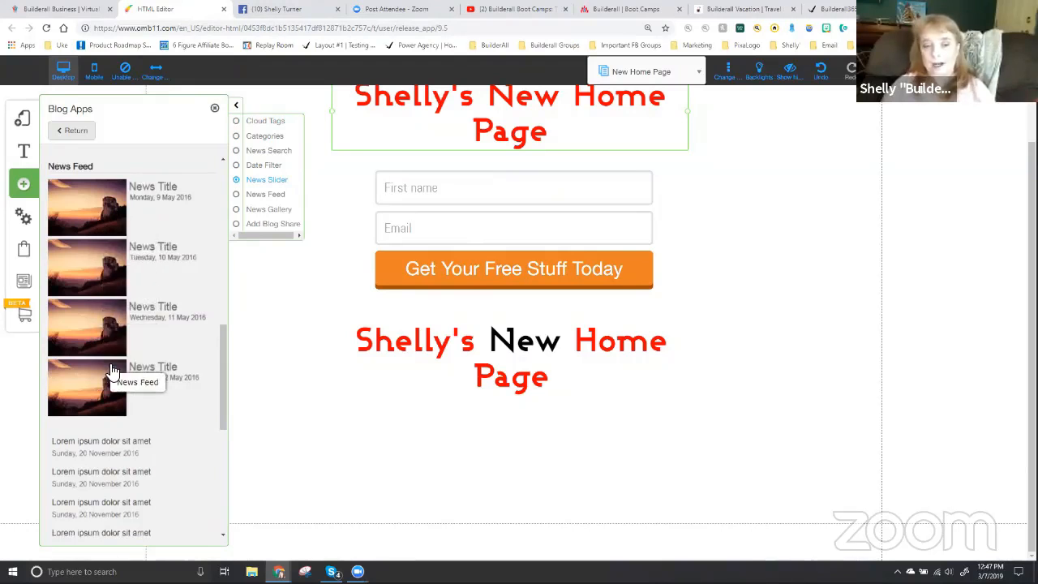
pyautogui.scroll(-2, 118, 370)
pyautogui.scroll(-2, 113, 371)
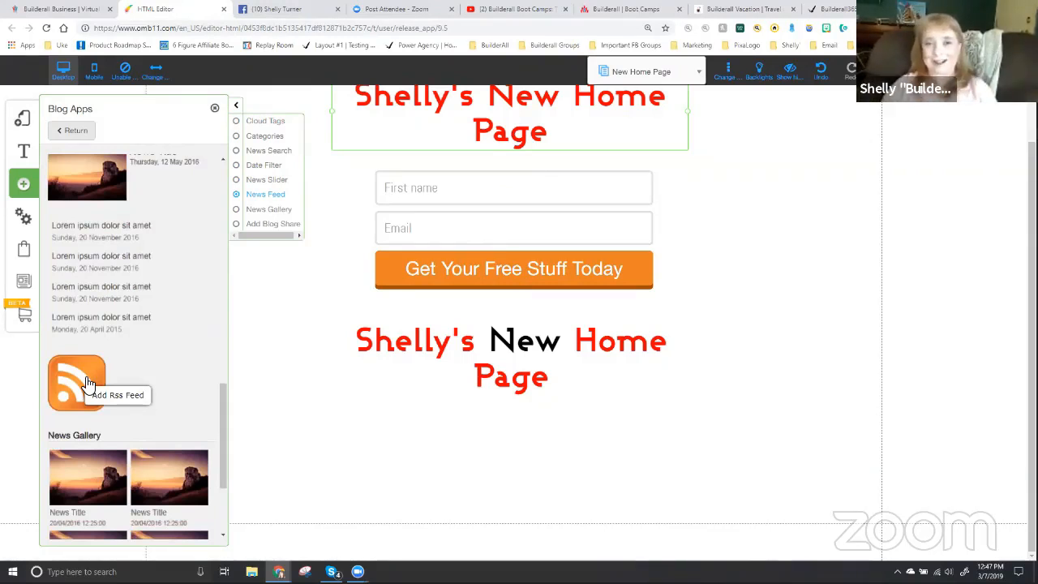
pyautogui.scroll(-1, 91, 388)
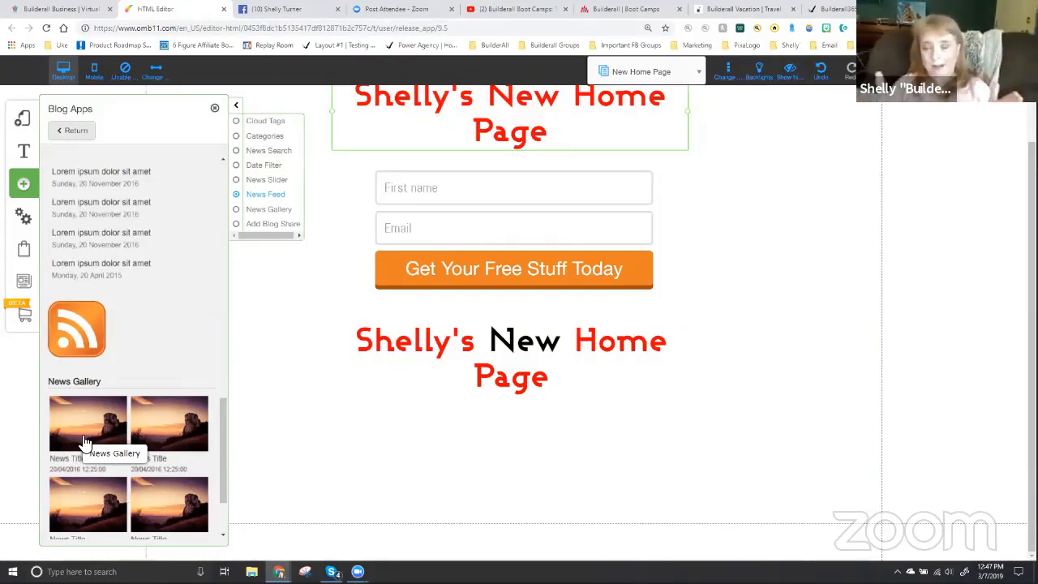
pyautogui.scroll(3, 102, 284)
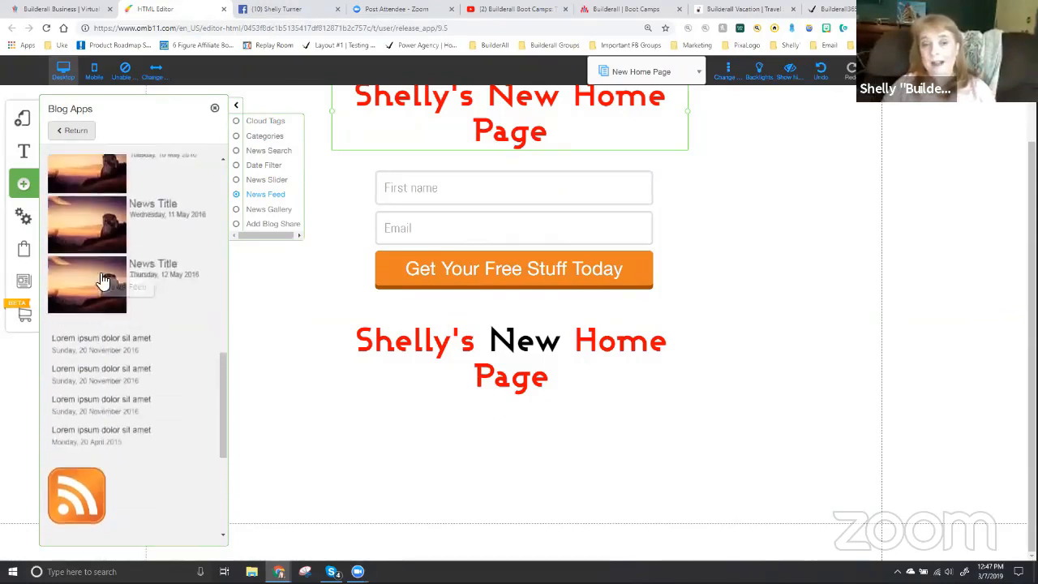
pyautogui.scroll(3, 102, 281)
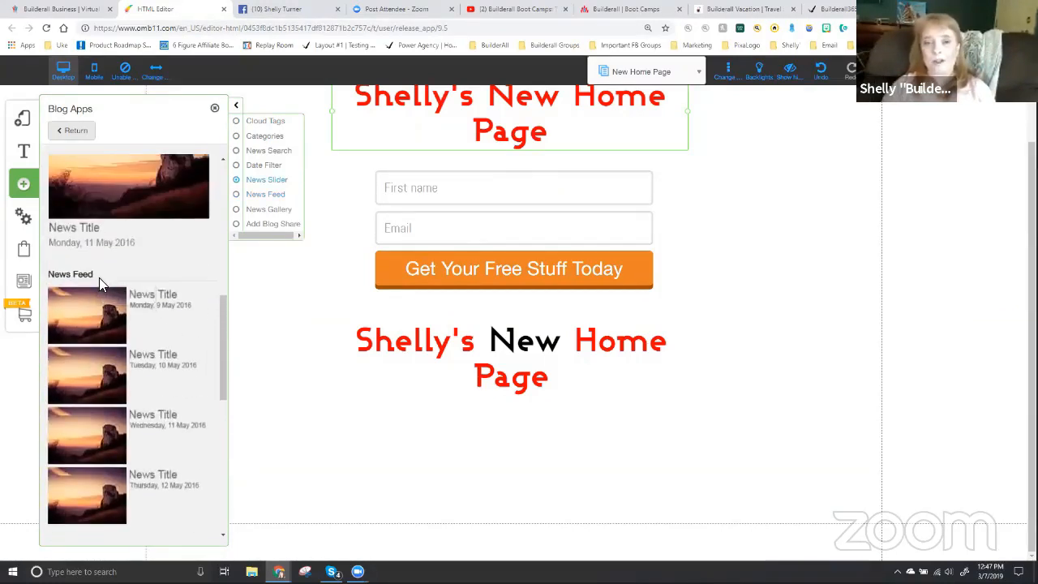